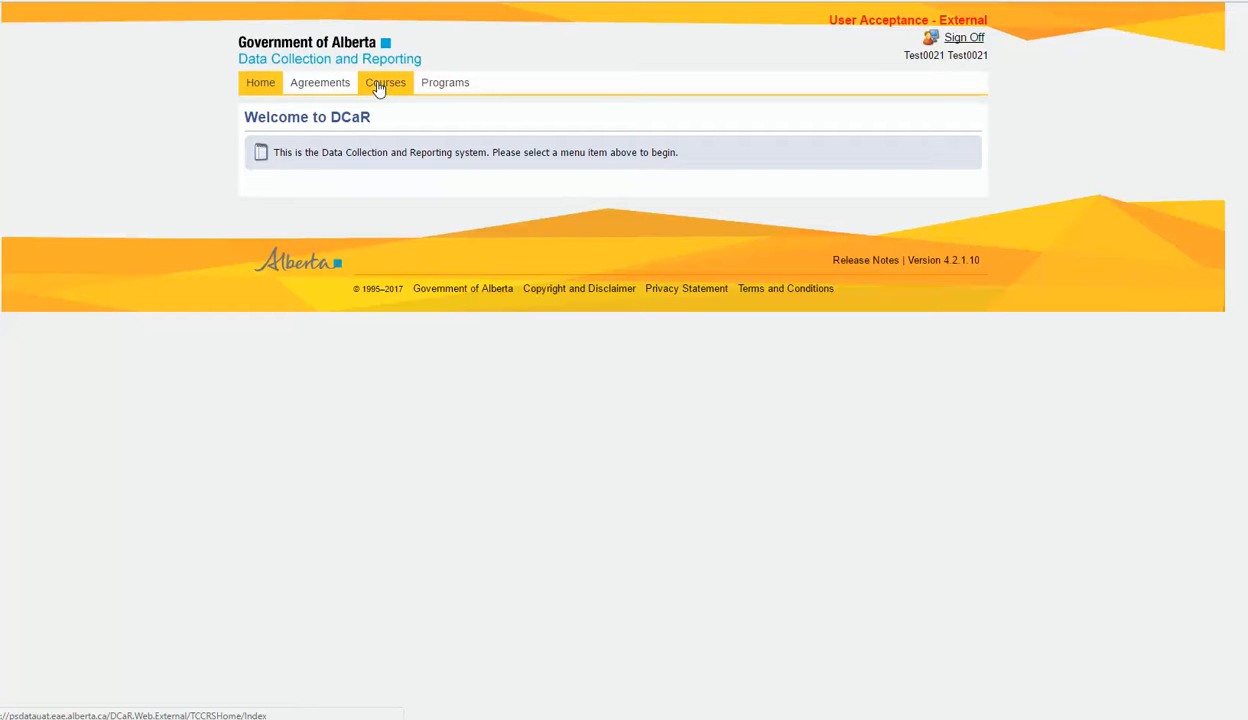
Step: Open the course submissions and import Courses Sample Data 5.v2.csv as new data into the 2016 submission
{"action": "left_click", "coordinate": [380, 85]}
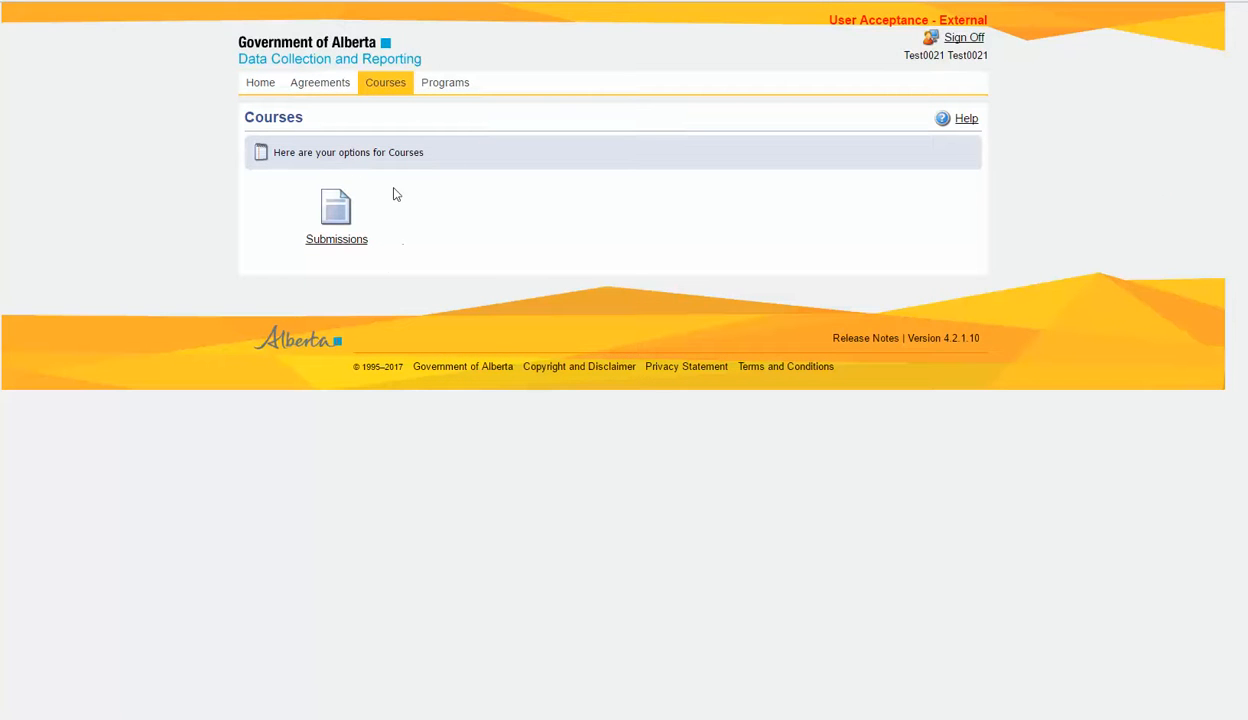
{"action": "left_click", "coordinate": [350, 212]}
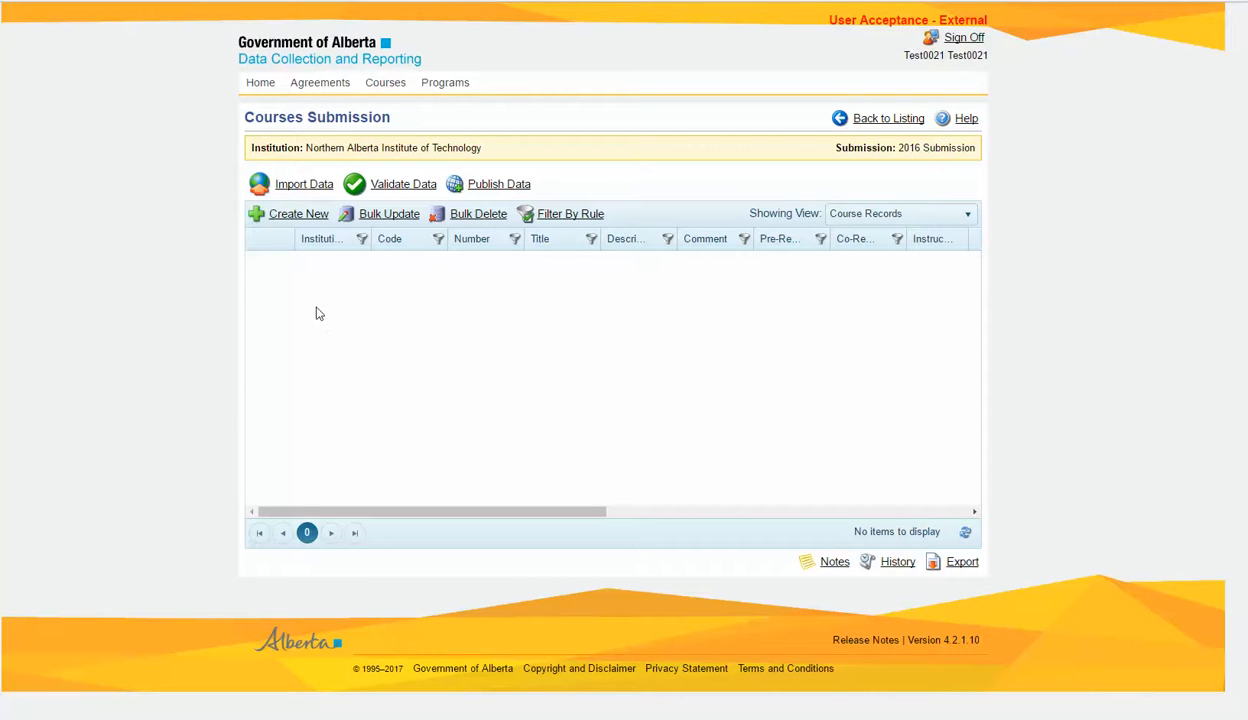
{"action": "left_click", "coordinate": [318, 187]}
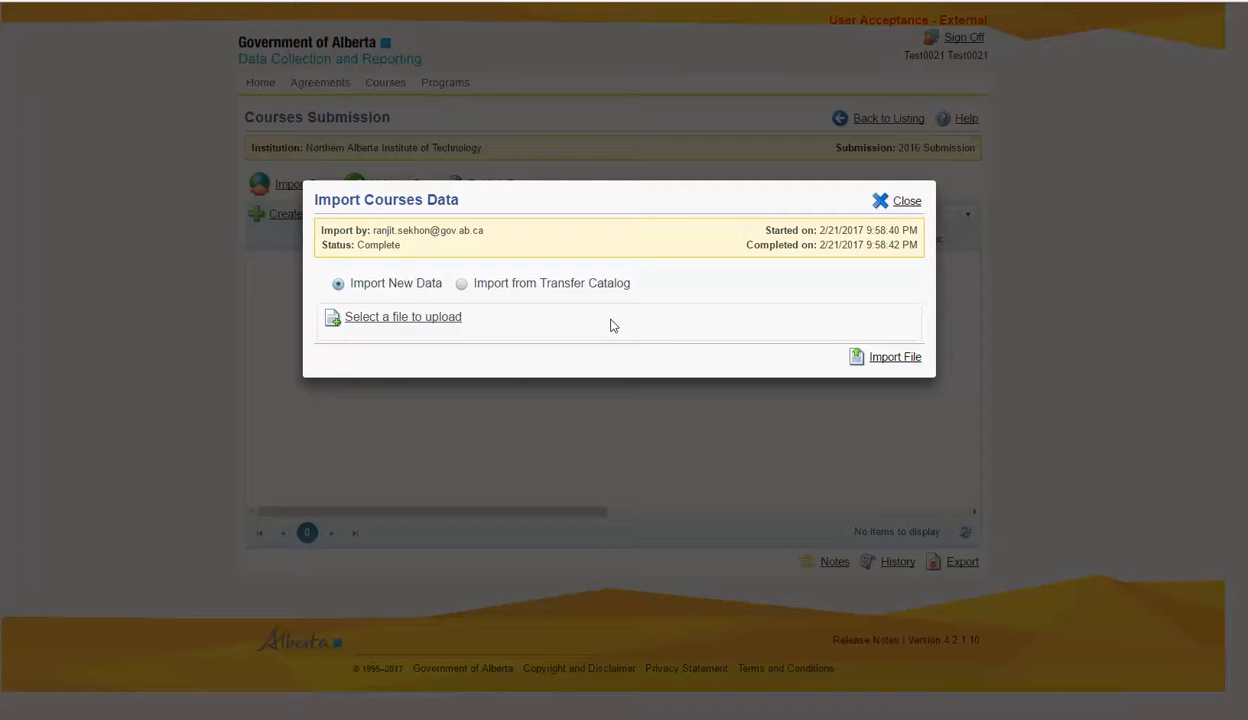
{"action": "left_click", "coordinate": [560, 332]}
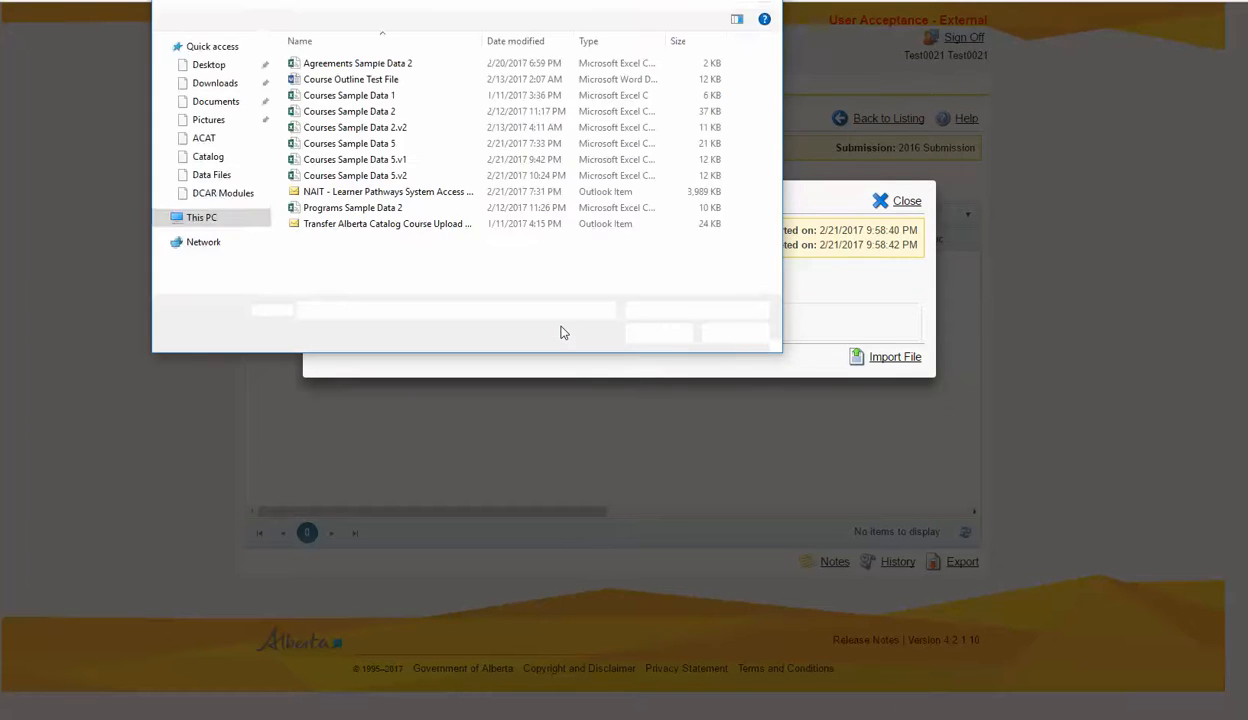
{"action": "double_click", "coordinate": [388, 177]}
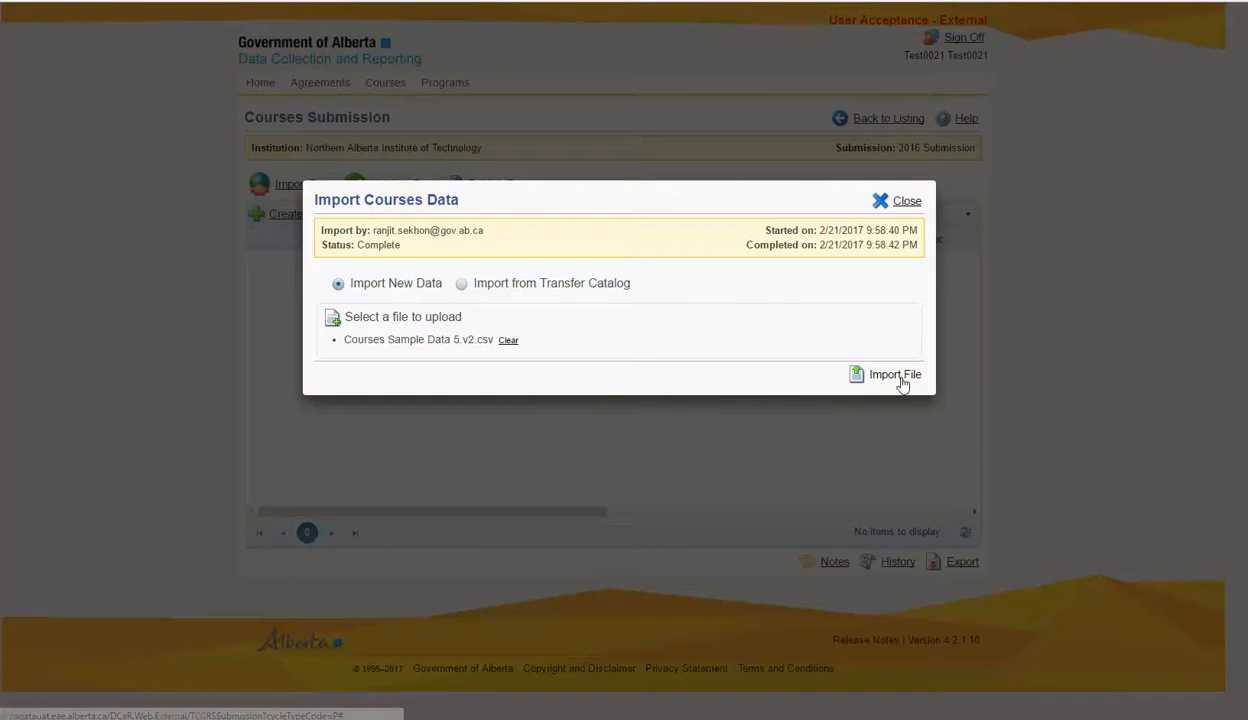
{"action": "left_click", "coordinate": [903, 380]}
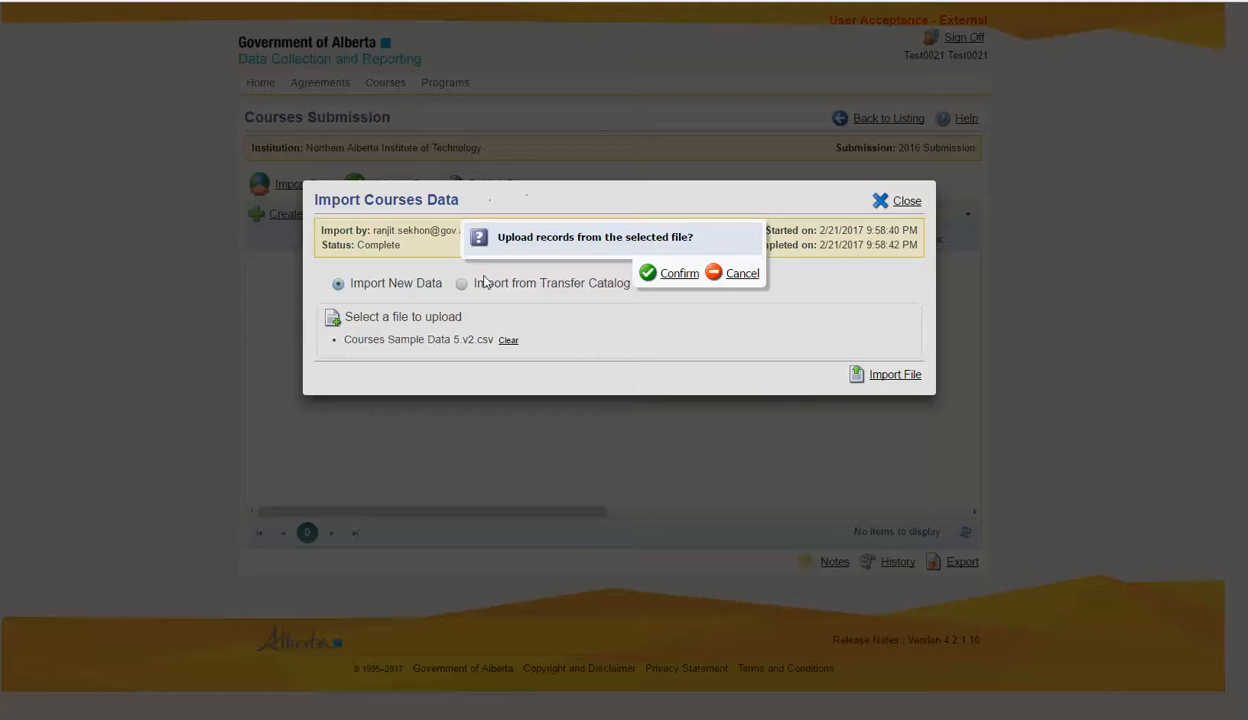
{"action": "left_click", "coordinate": [675, 276]}
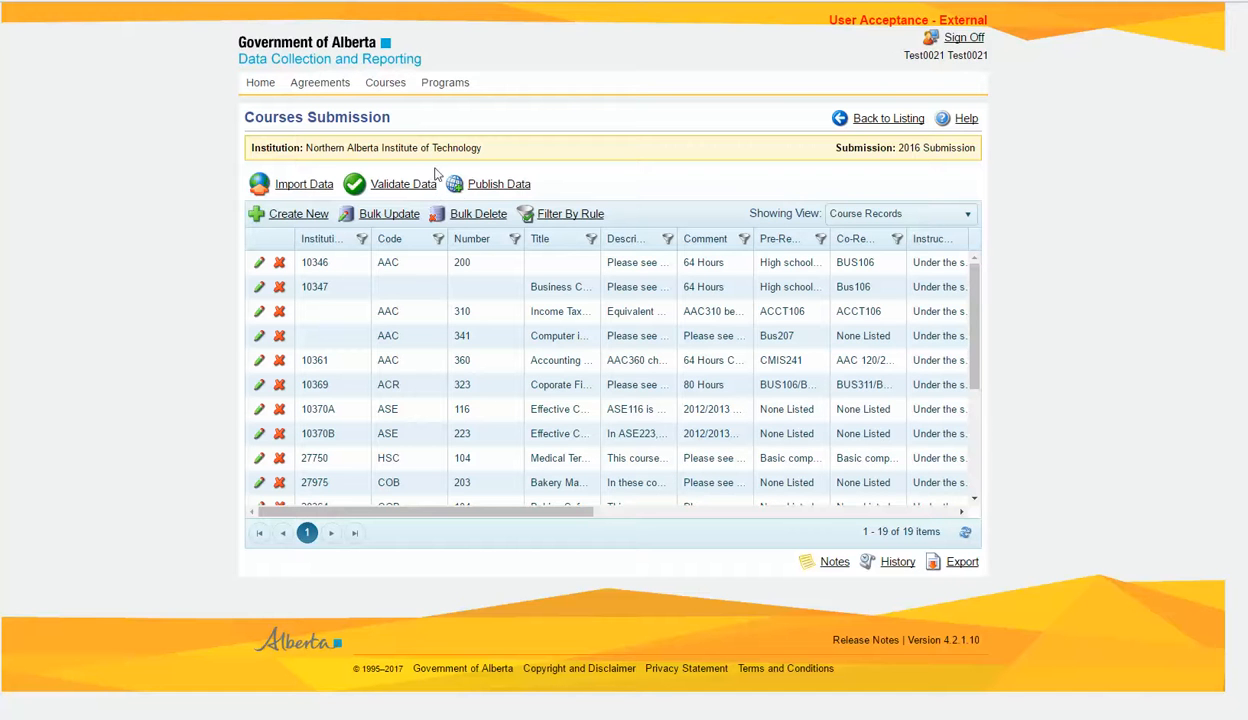
Step: Run all selected validations on the imported courses and close the run monitor once it completes
{"action": "left_click", "coordinate": [402, 186]}
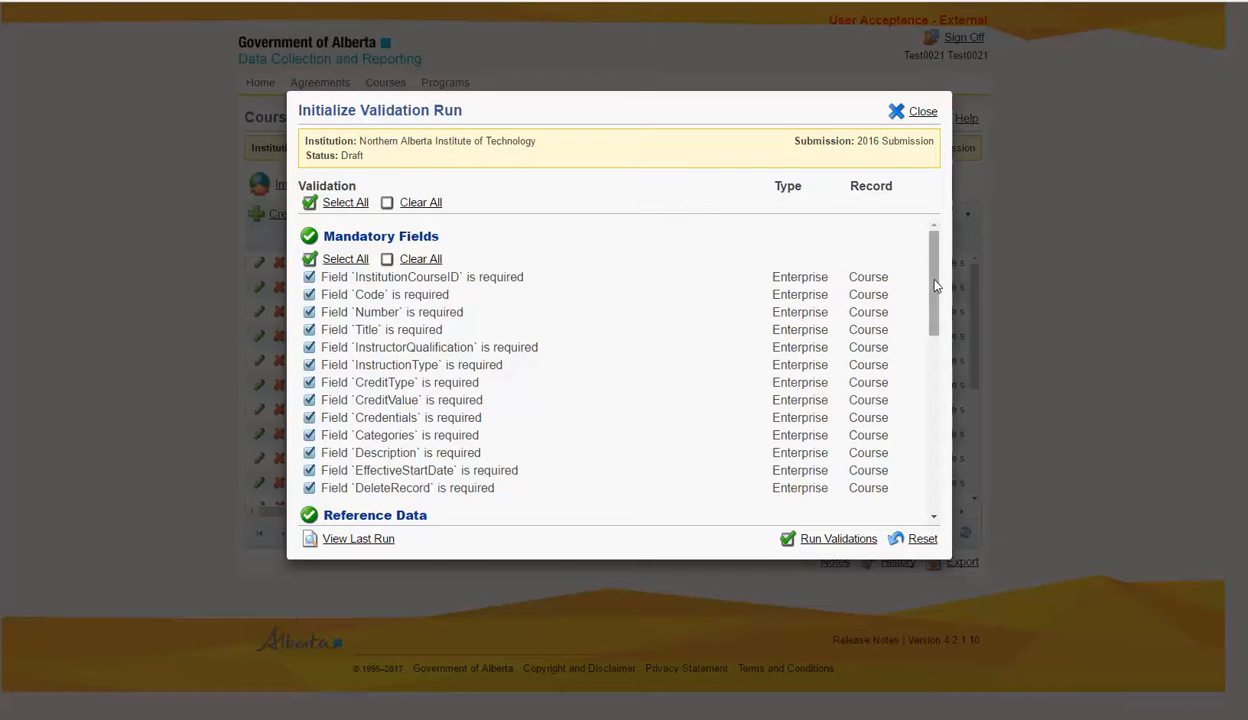
{"action": "left_click", "coordinate": [838, 546]}
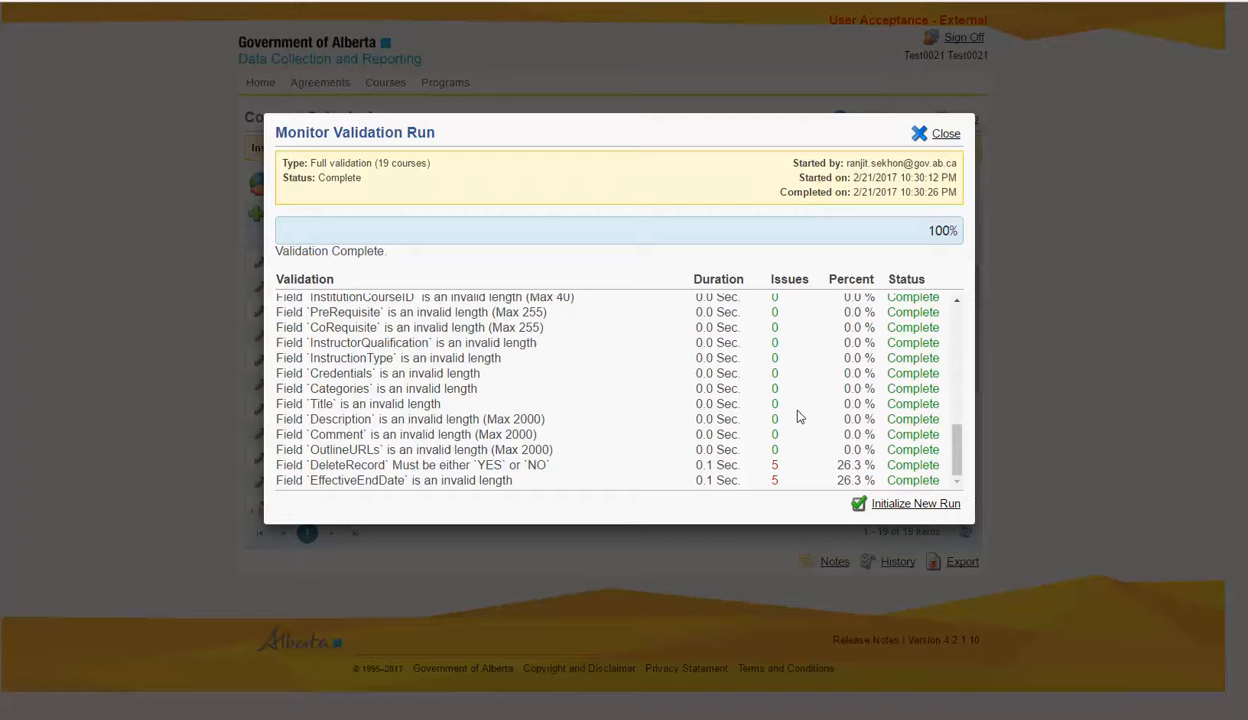
{"action": "left_click", "coordinate": [943, 136]}
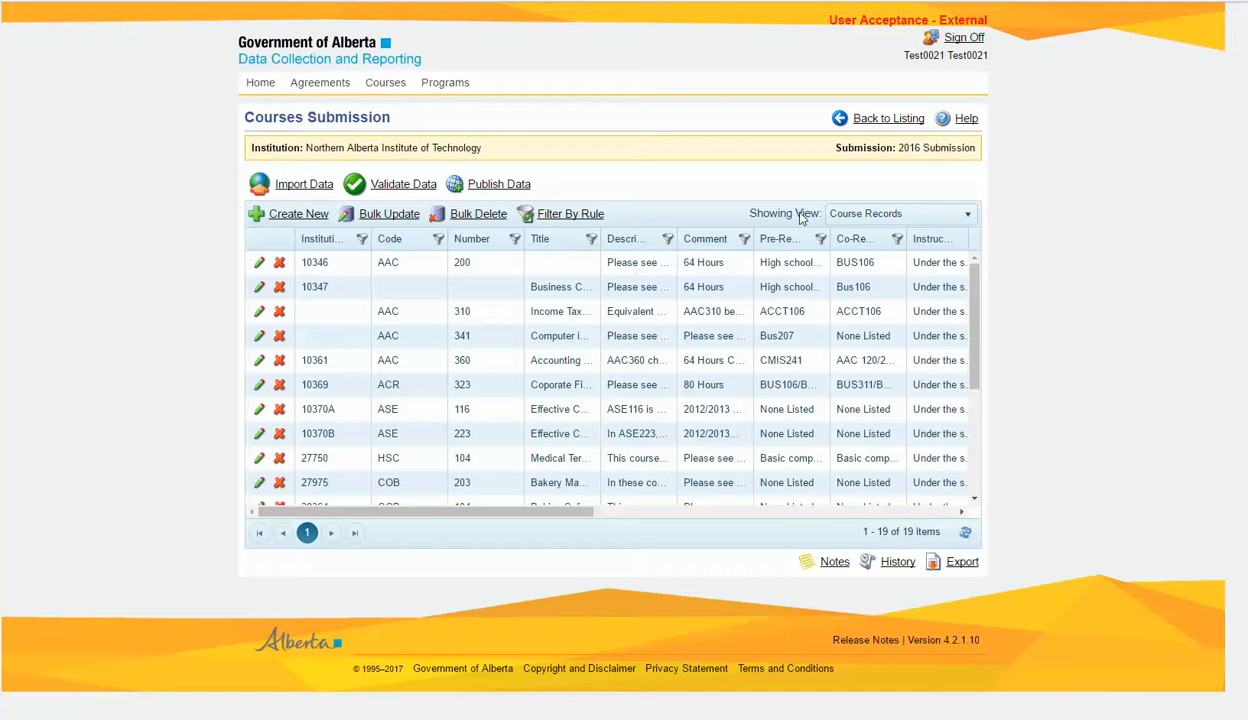
Step: Switch the submission to the Validation Errors view and review the listed rules and their severities
{"action": "left_click", "coordinate": [966, 216]}
{"action": "left_click", "coordinate": [866, 268]}
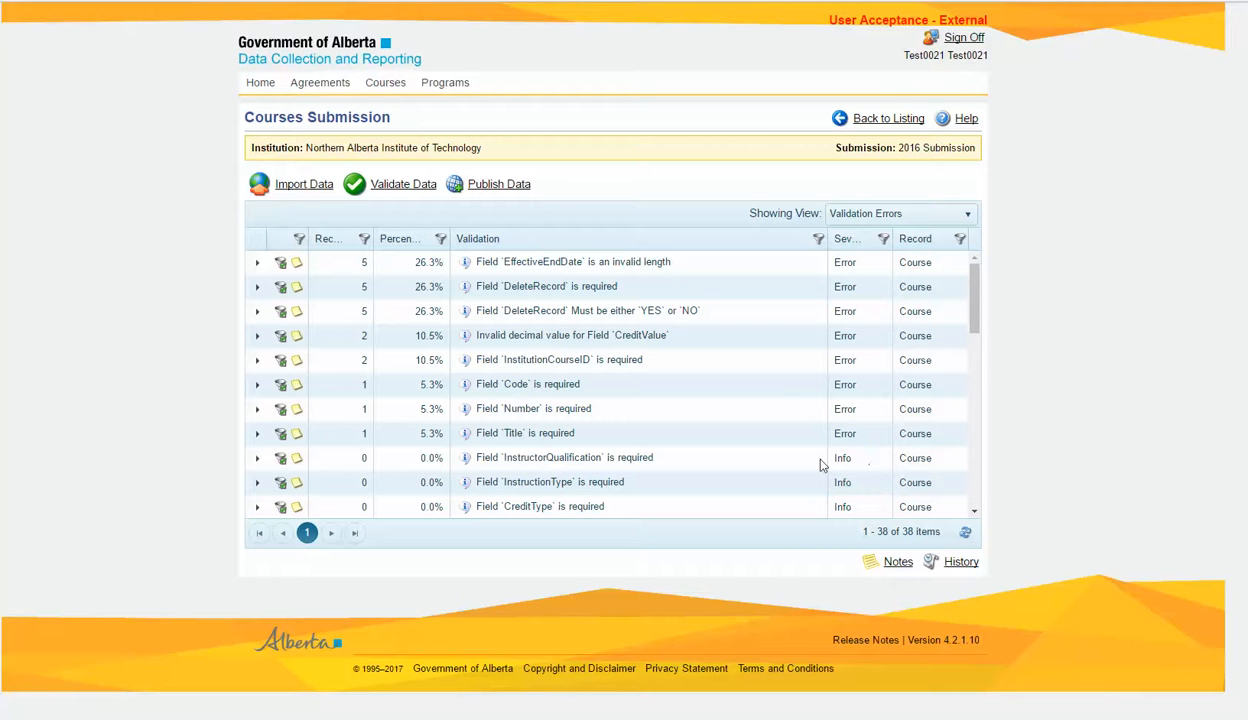
{"action": "left_click_drag", "start_coordinate": [977, 315], "coordinate": [983, 395]}
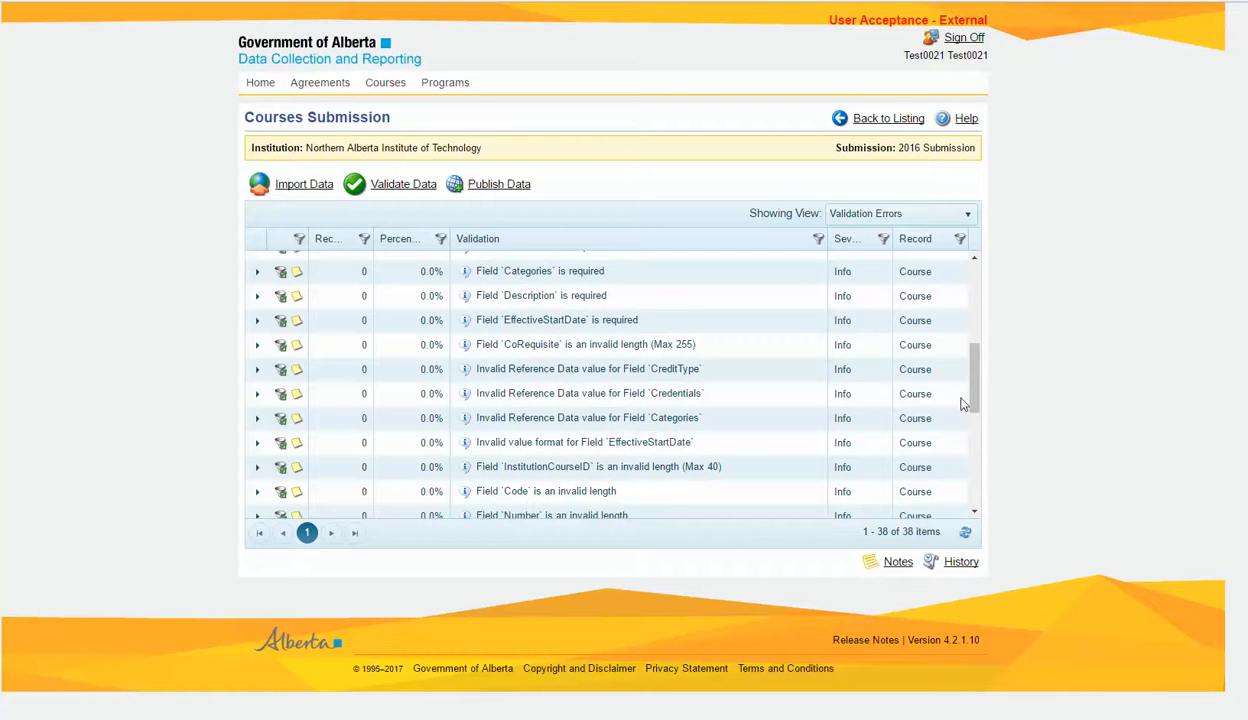
{"action": "left_click_drag", "start_coordinate": [977, 393], "coordinate": [975, 292]}
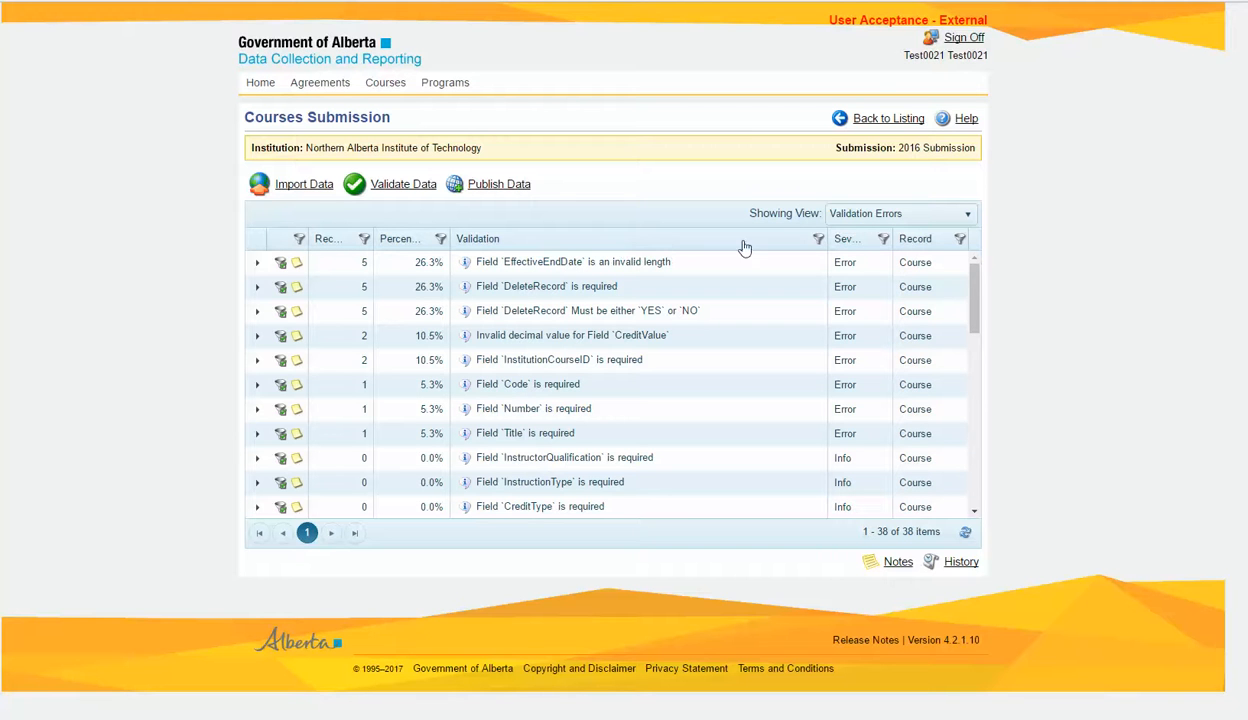
{"action": "left_click", "coordinate": [966, 214]}
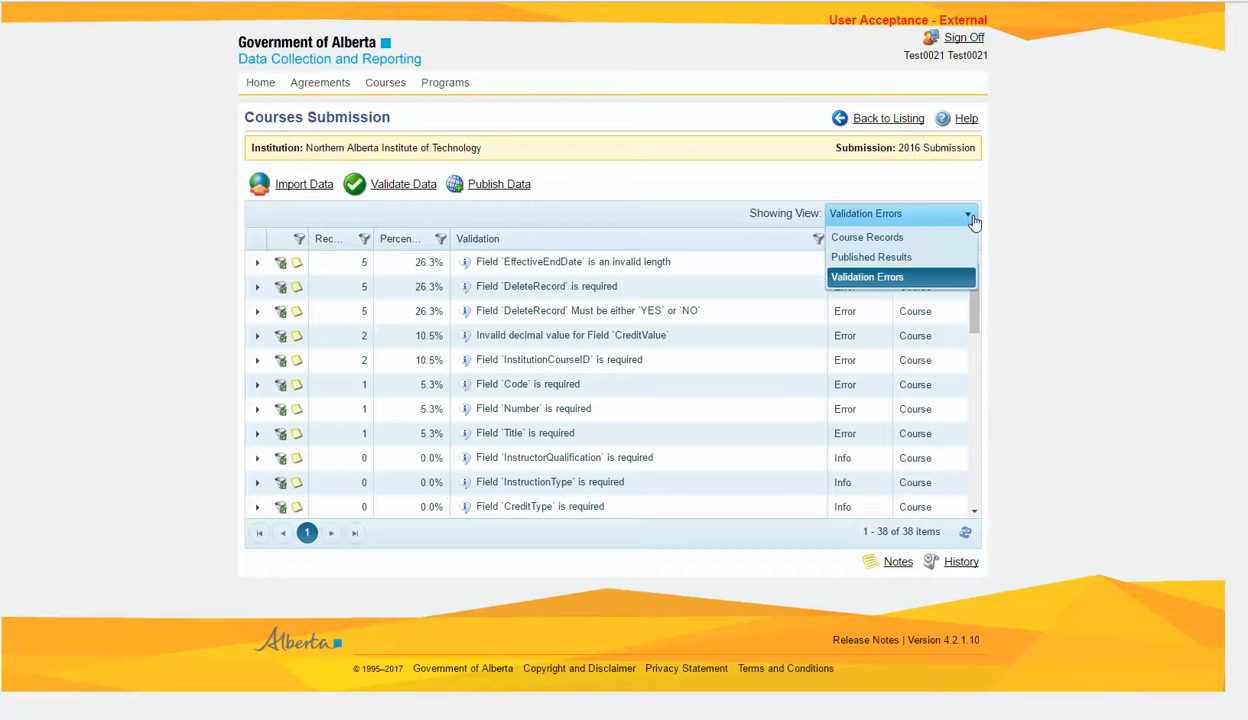
{"action": "left_click", "coordinate": [881, 280]}
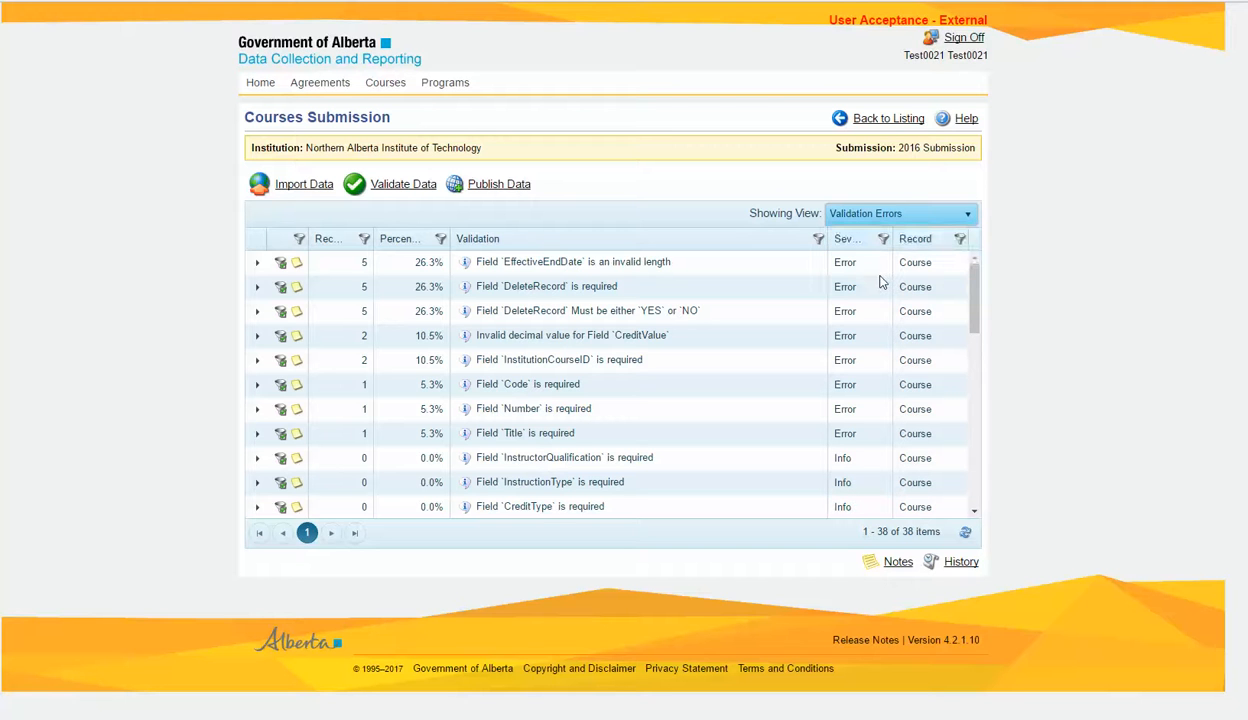
Step: Examine the filter conditions offered for the record-count column of the validation errors, without applying a filter
{"action": "left_click", "coordinate": [364, 240]}
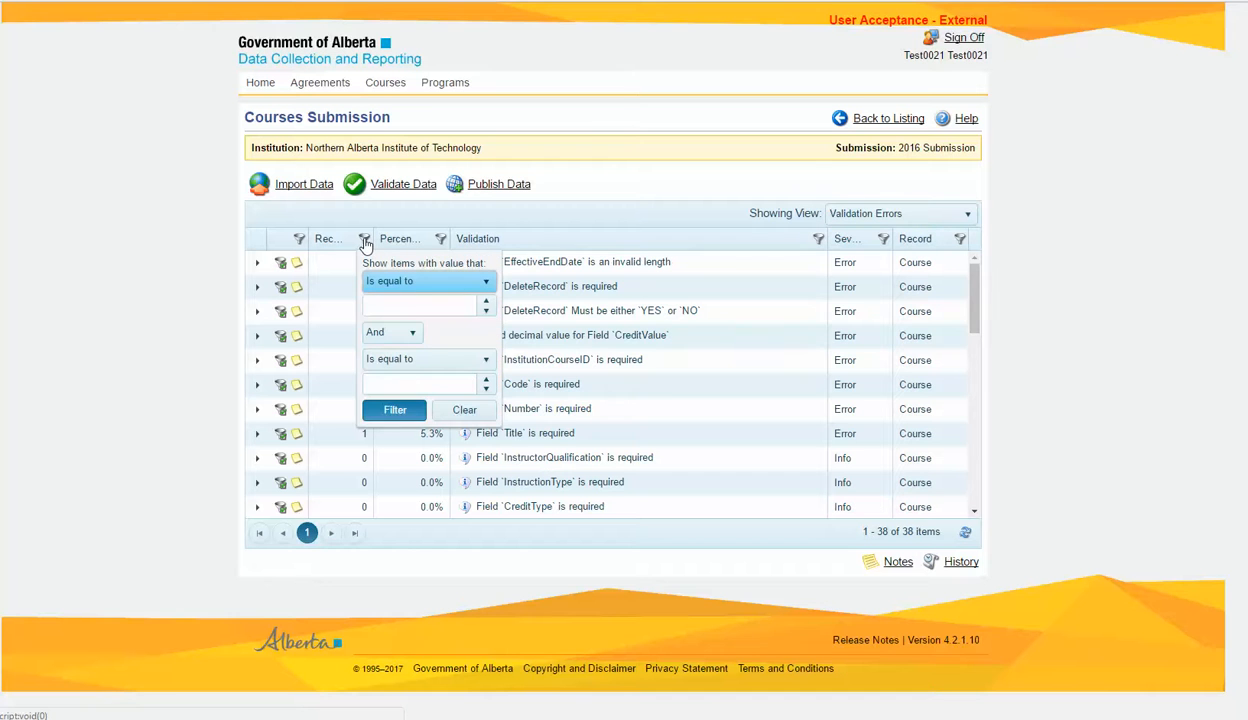
{"action": "left_click", "coordinate": [486, 284]}
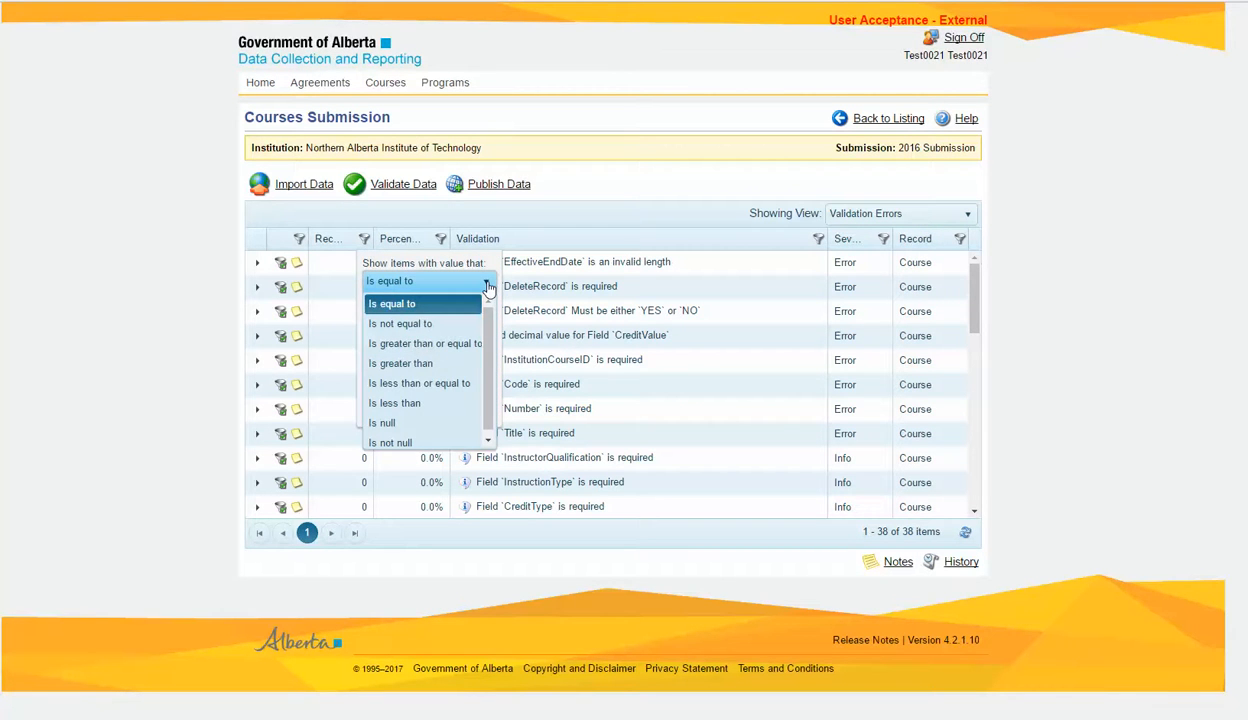
{"action": "left_click", "coordinate": [487, 284]}
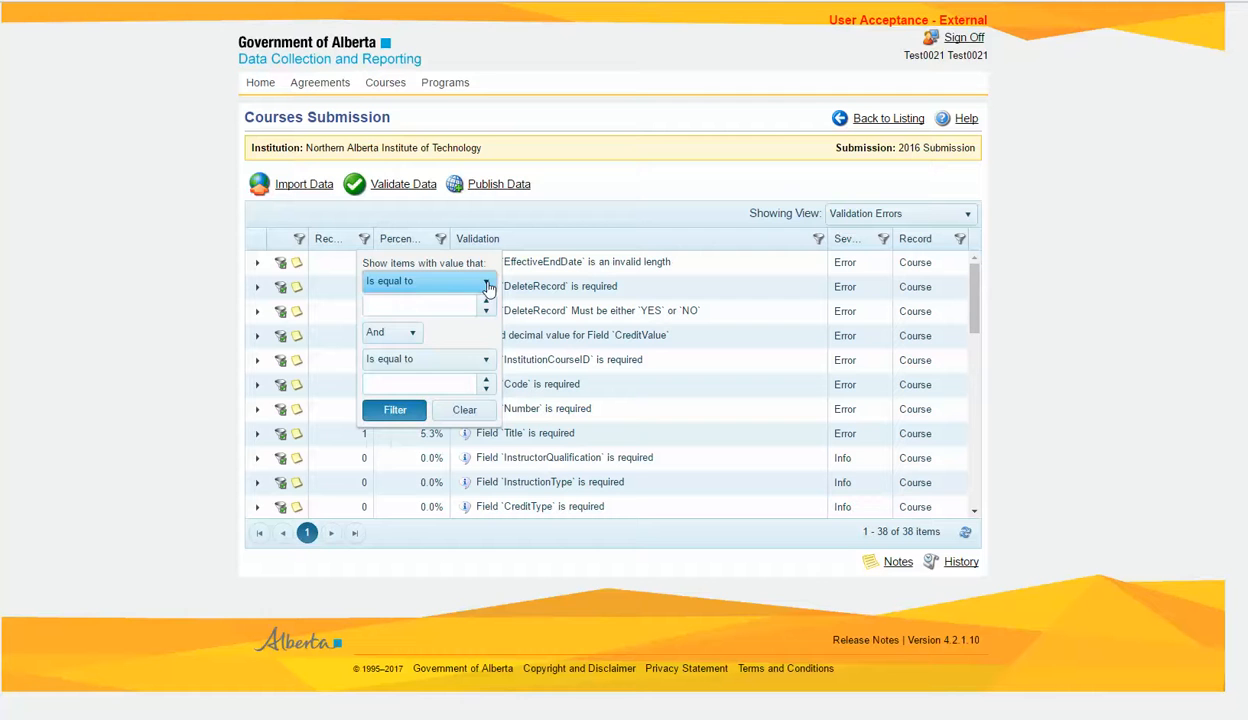
{"action": "left_click", "coordinate": [396, 303]}
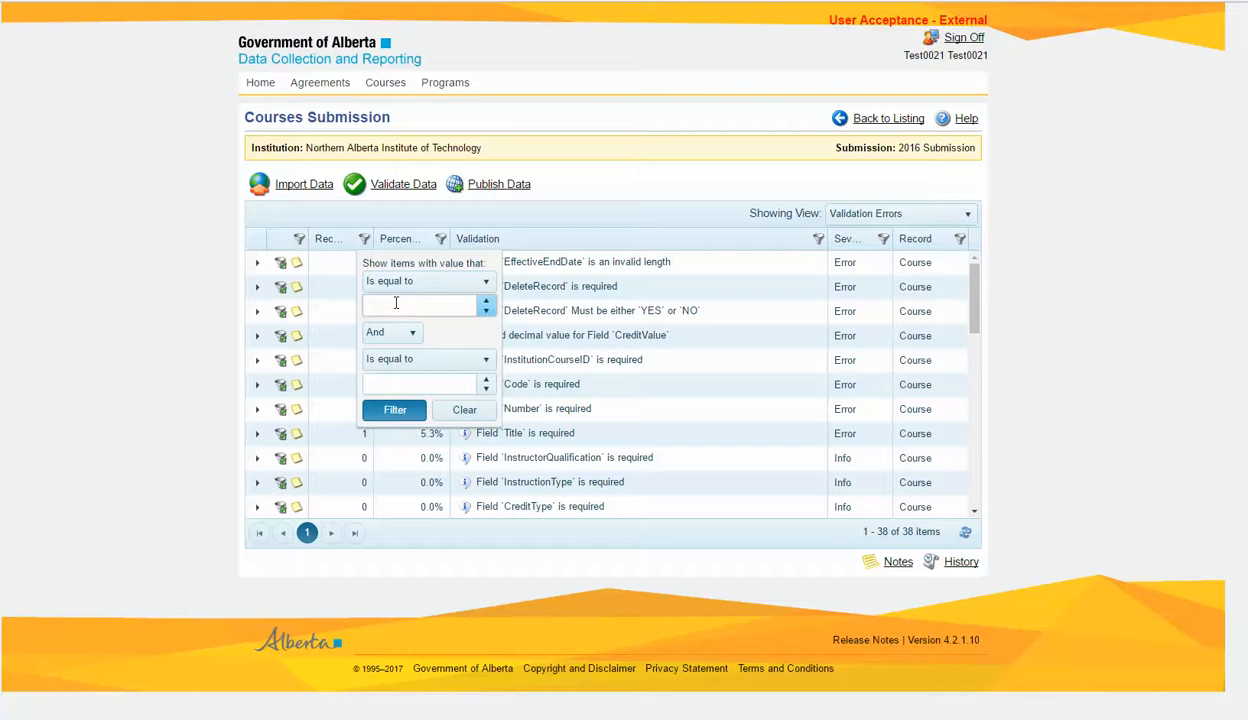
{"action": "left_click", "coordinate": [417, 388]}
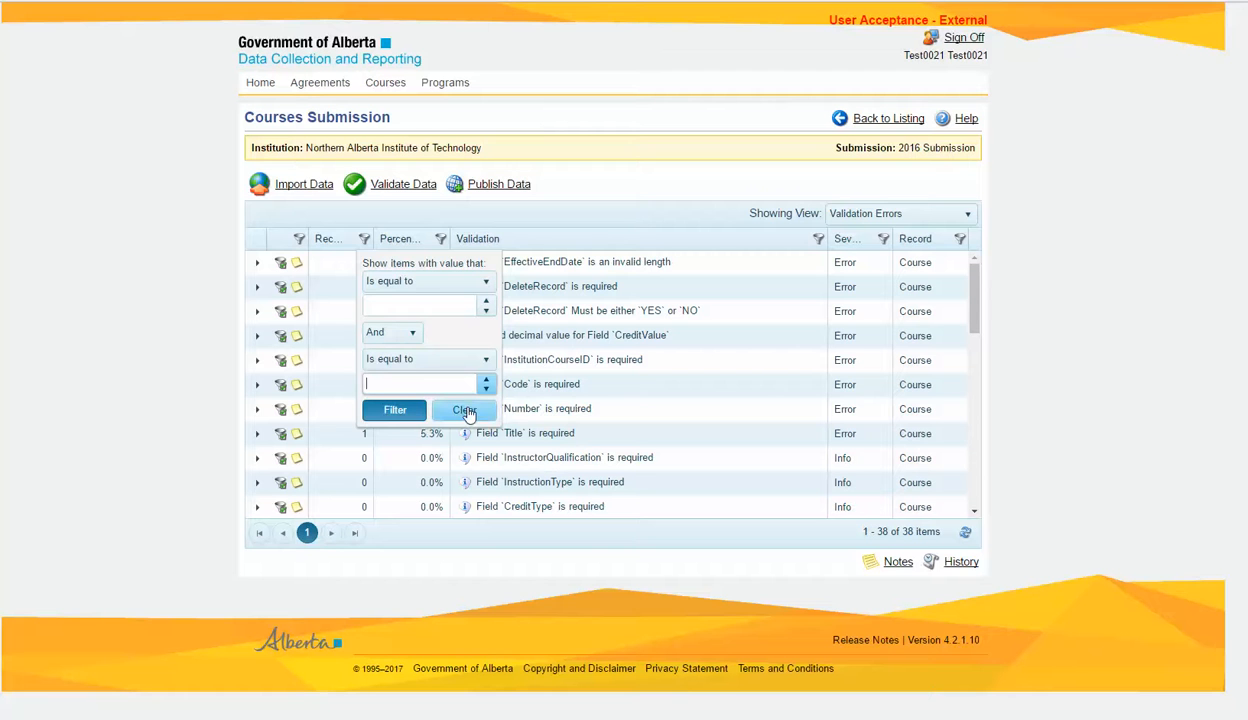
{"action": "left_click", "coordinate": [600, 219]}
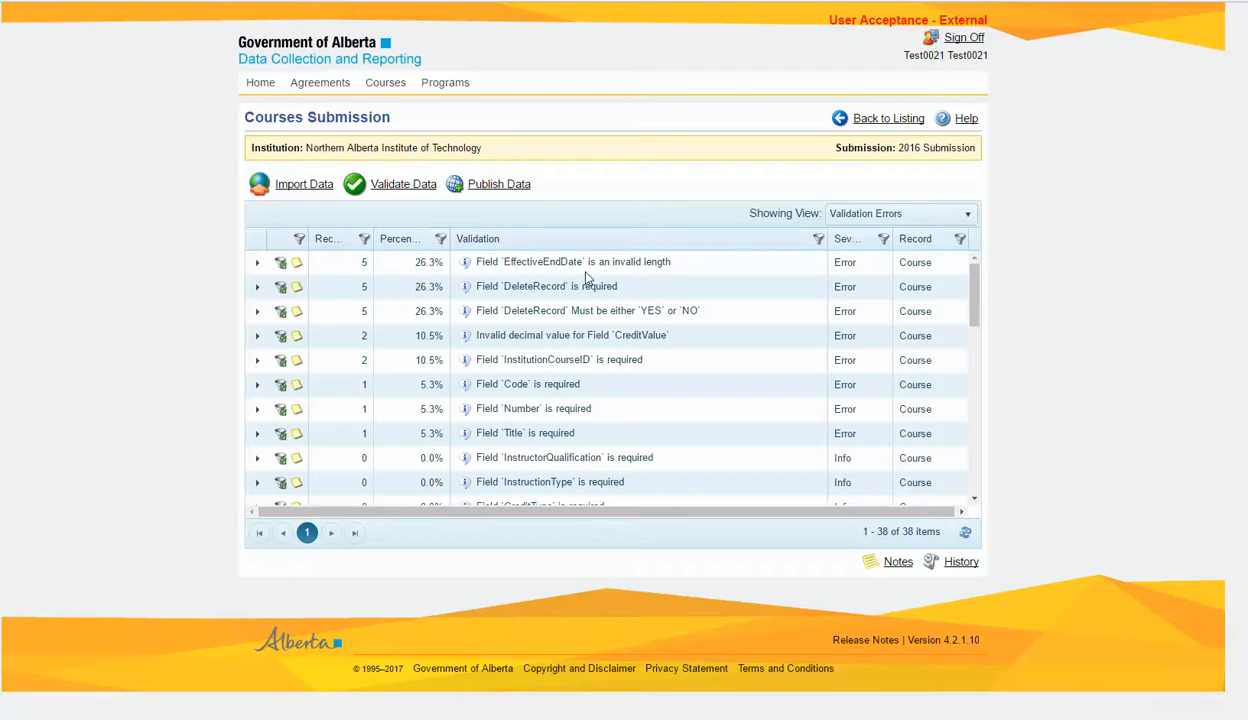
Step: List the course records breaking the EffectiveEndDate invalid length rule and compare their effective start and end date formats
{"action": "left_click", "coordinate": [282, 265]}
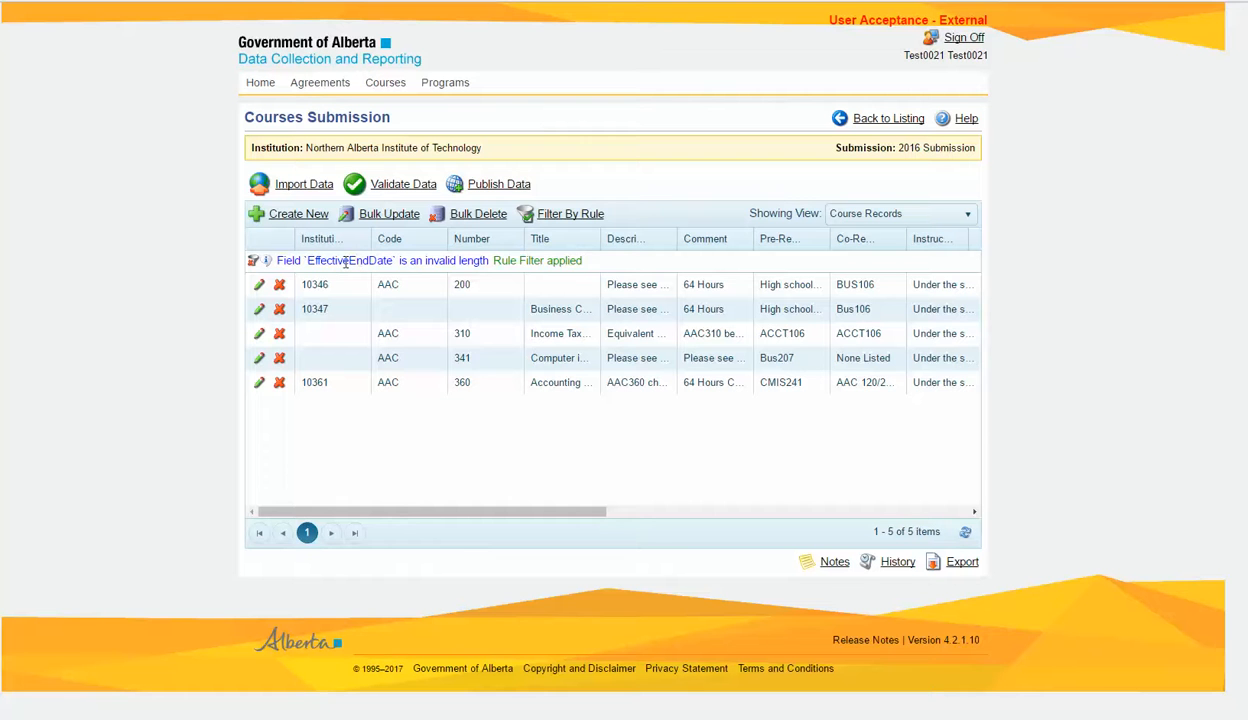
{"action": "left_click_drag", "start_coordinate": [306, 260], "coordinate": [602, 261]}
{"action": "left_click_drag", "start_coordinate": [443, 512], "coordinate": [872, 516]}
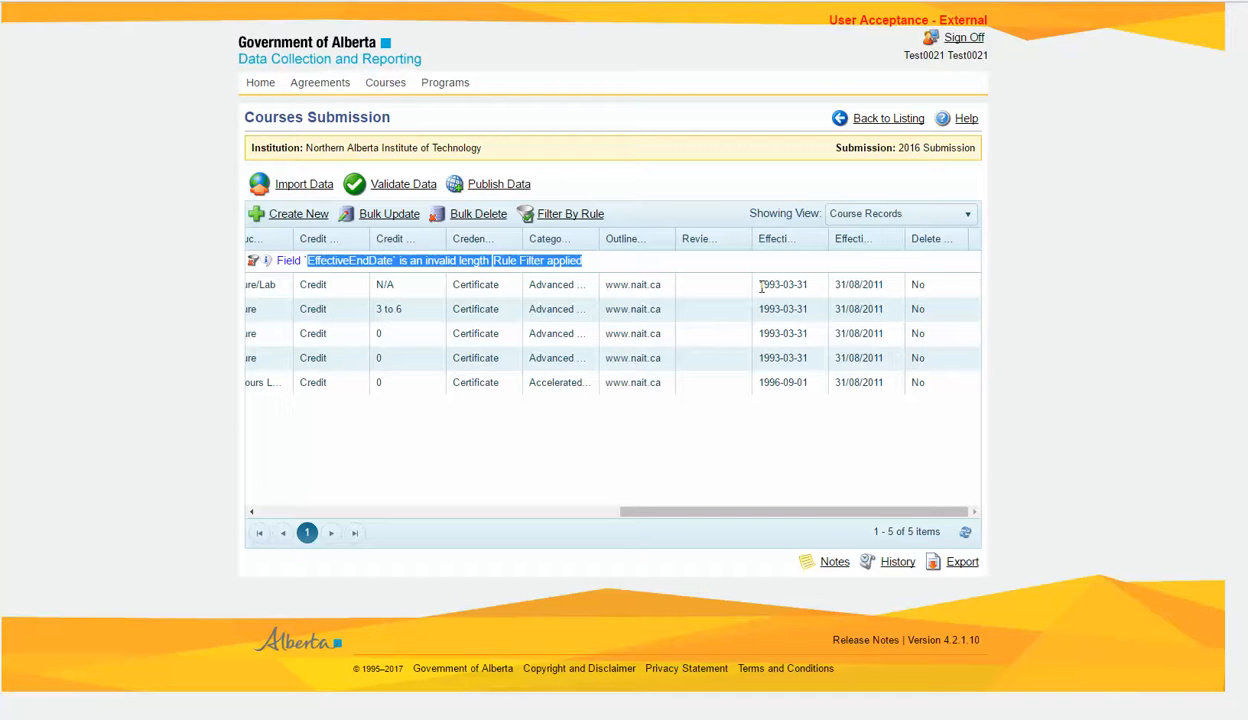
{"action": "left_click_drag", "start_coordinate": [760, 285], "coordinate": [809, 287]}
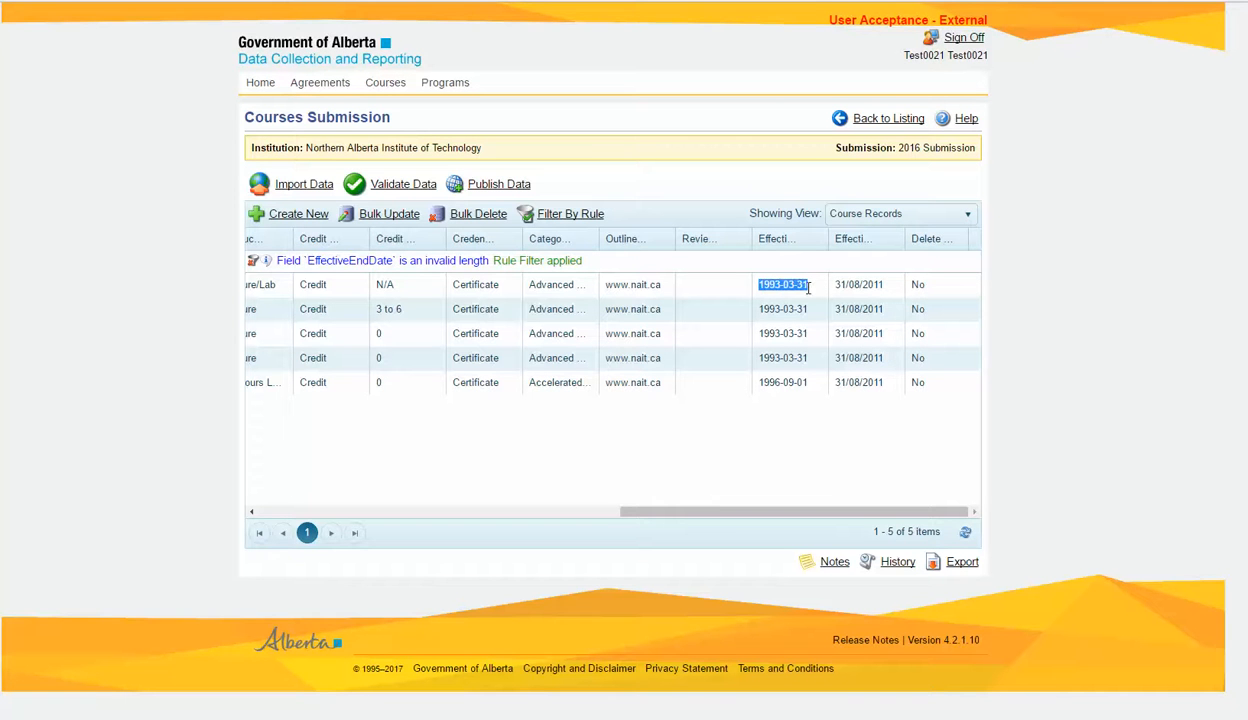
{"action": "left_click", "coordinate": [836, 377]}
{"action": "left_click_drag", "start_coordinate": [836, 285], "coordinate": [884, 287]}
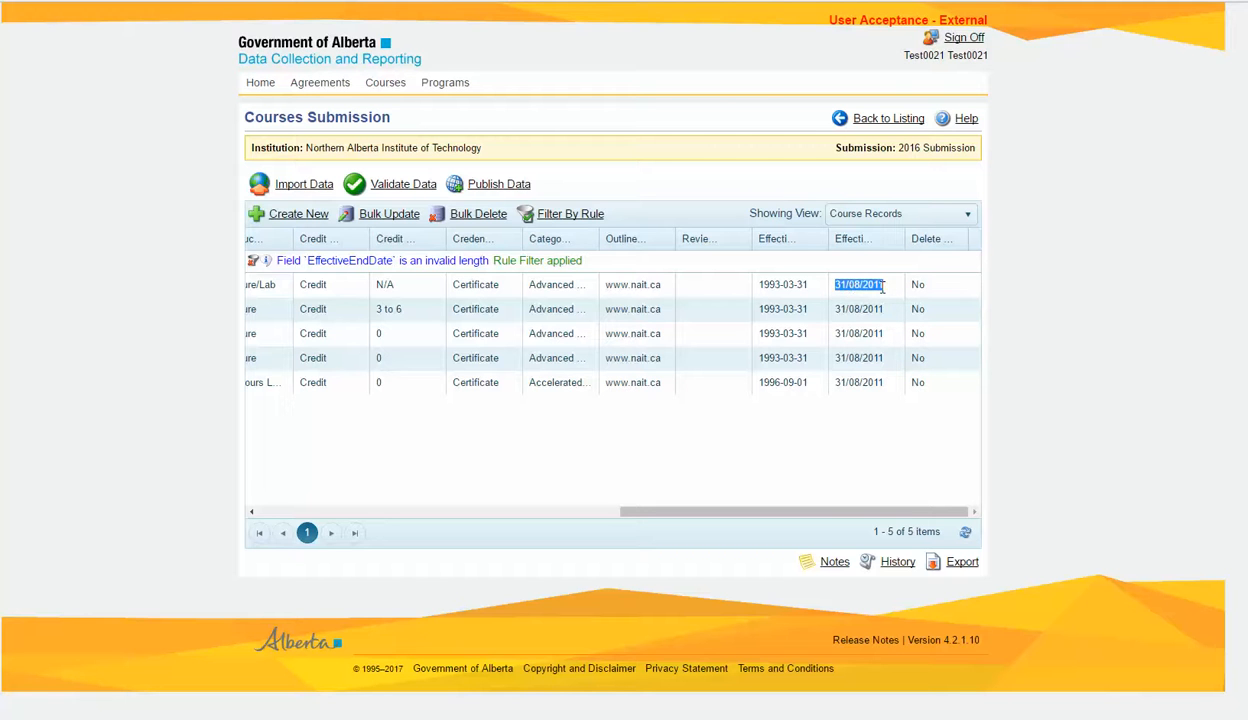
{"action": "left_click", "coordinate": [881, 295]}
{"action": "left_click_drag", "start_coordinate": [763, 285], "coordinate": [813, 286]}
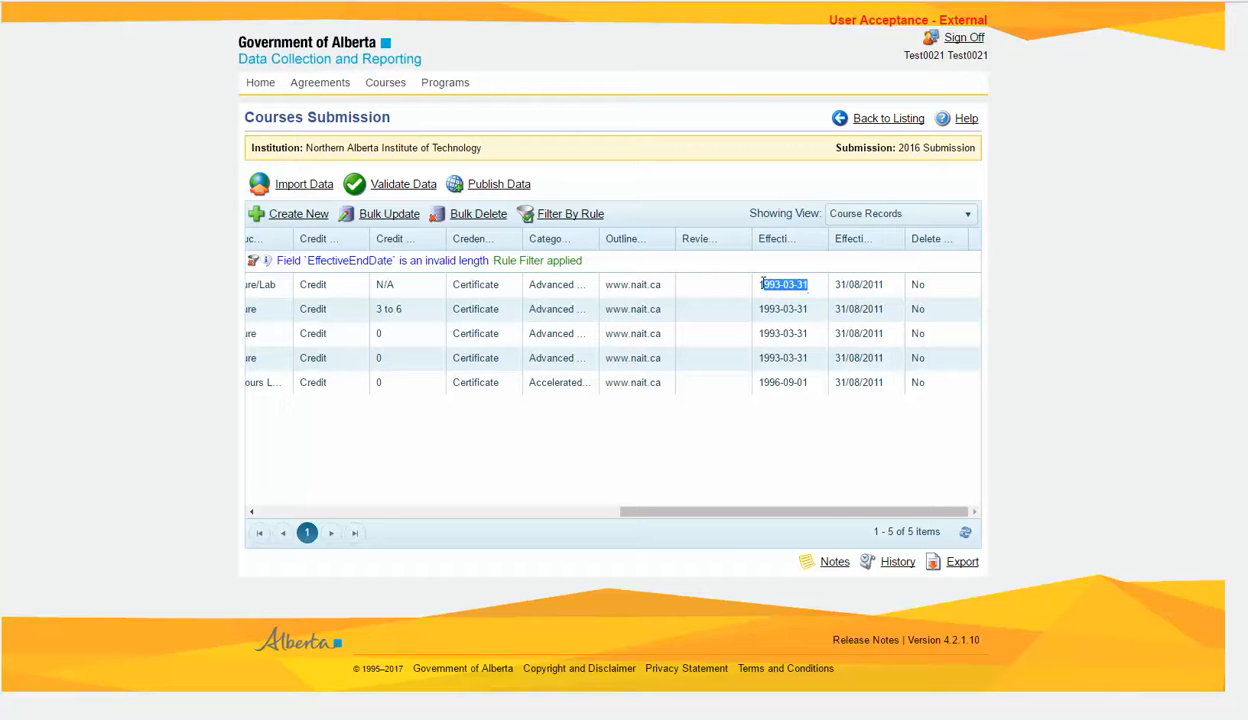
{"action": "left_click", "coordinate": [886, 390]}
{"action": "left_click_drag", "start_coordinate": [825, 515], "coordinate": [400, 495]}
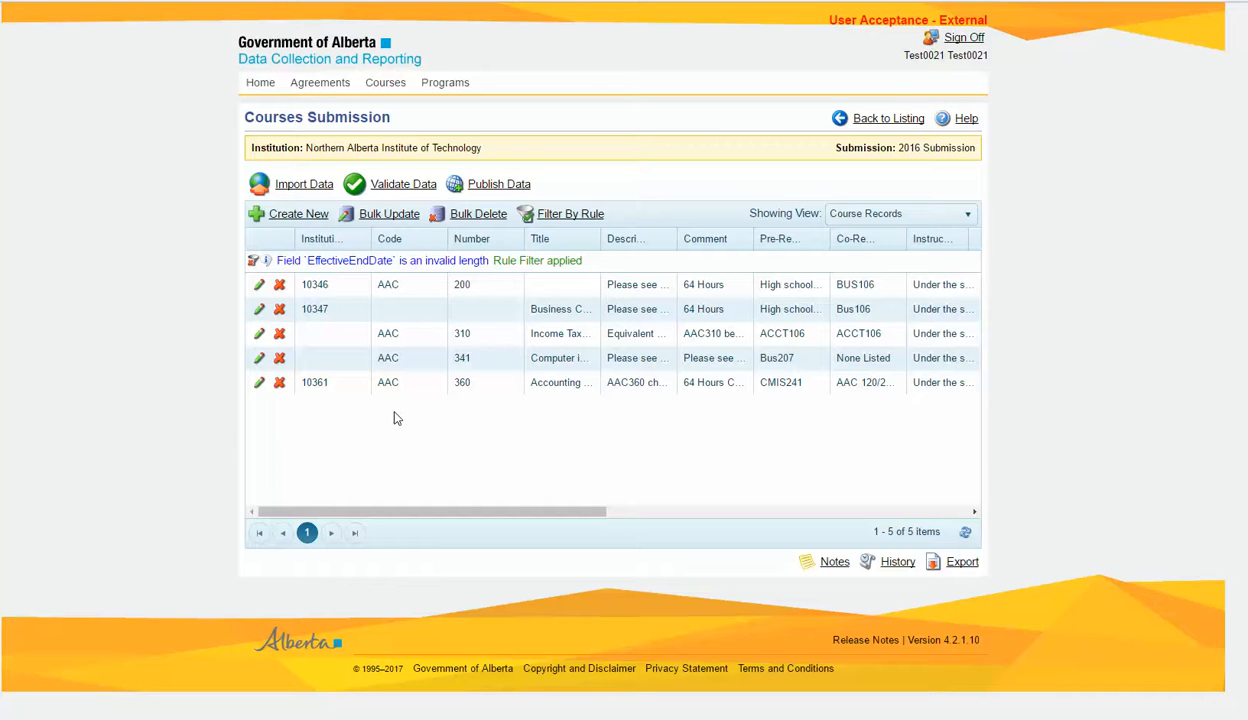
Step: Set the Effective End Date of course 10346 to 2011-08-31 and save the record
{"action": "left_click", "coordinate": [259, 287]}
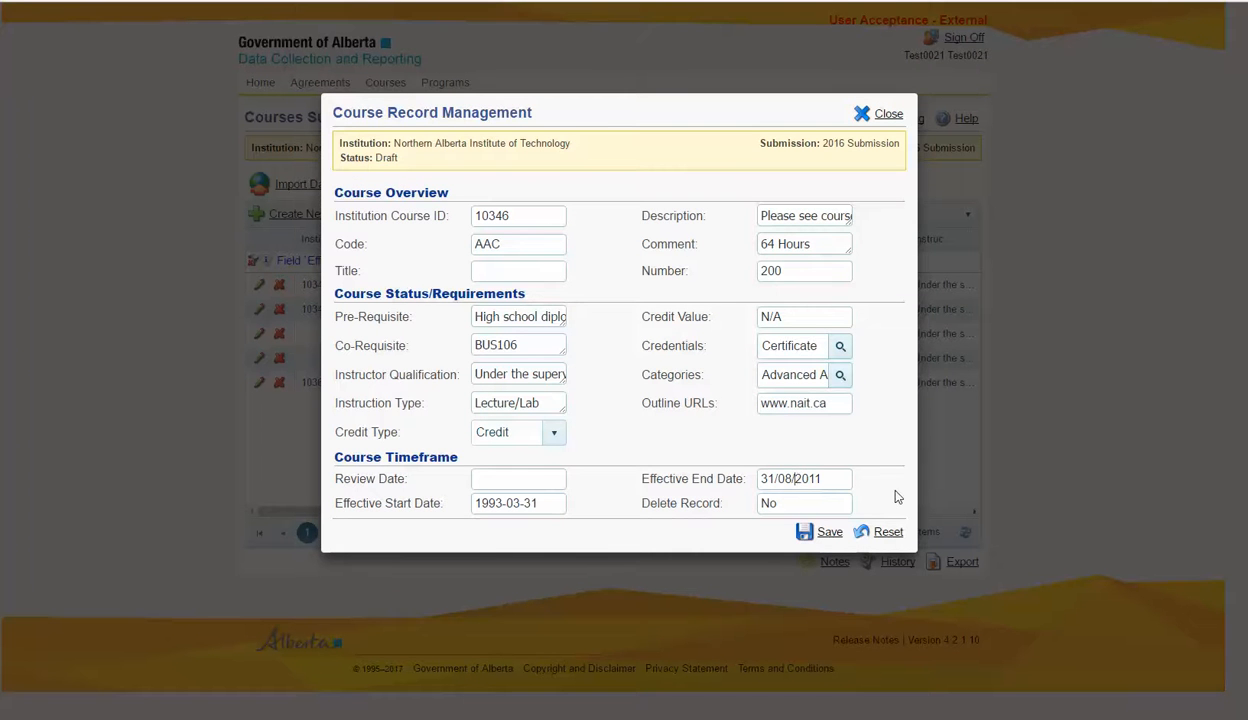
{"action": "key", "text": "BackSpace"}
{"action": "key", "text": "BackSpace"}
{"action": "key", "text": "BackSpace"}
{"action": "key", "text": "BackSpace"}
{"action": "key", "text": "BackSpace"}
{"action": "key", "text": "BackSpace"}
{"action": "left_click", "coordinate": [791, 479]}
{"action": "type", "text": "-08-31"}
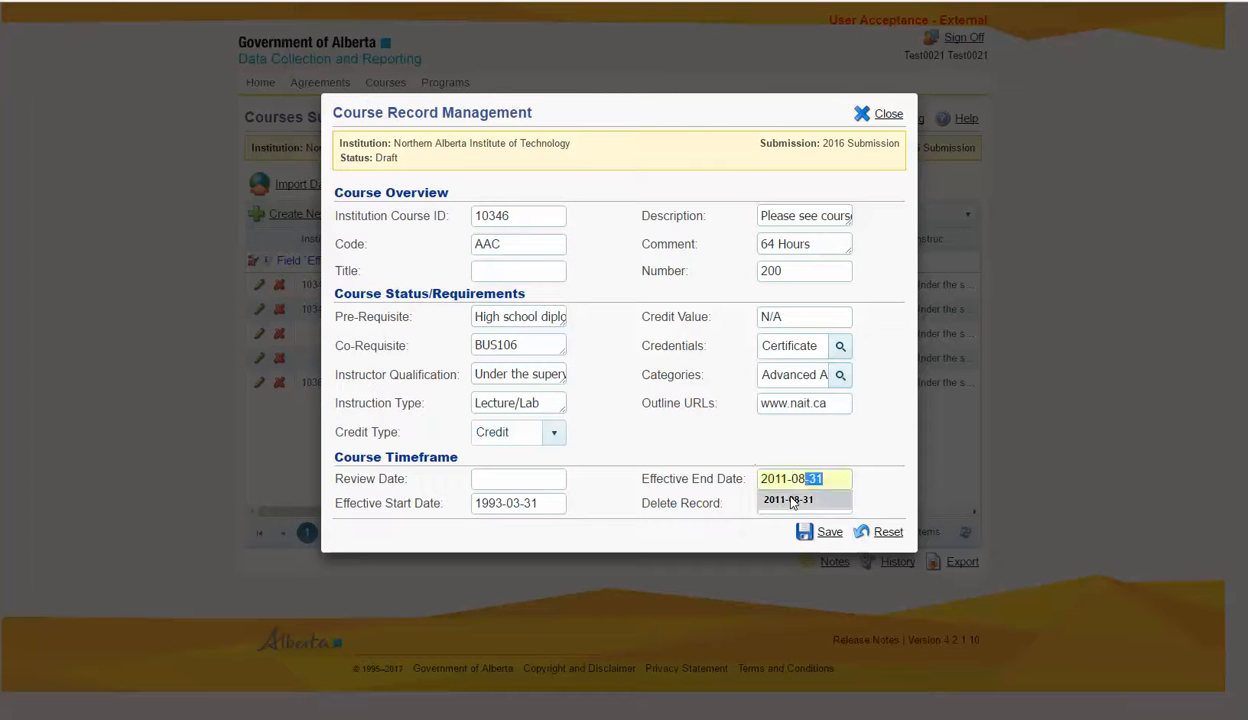
{"action": "left_click", "coordinate": [790, 499]}
{"action": "left_click", "coordinate": [808, 531]}
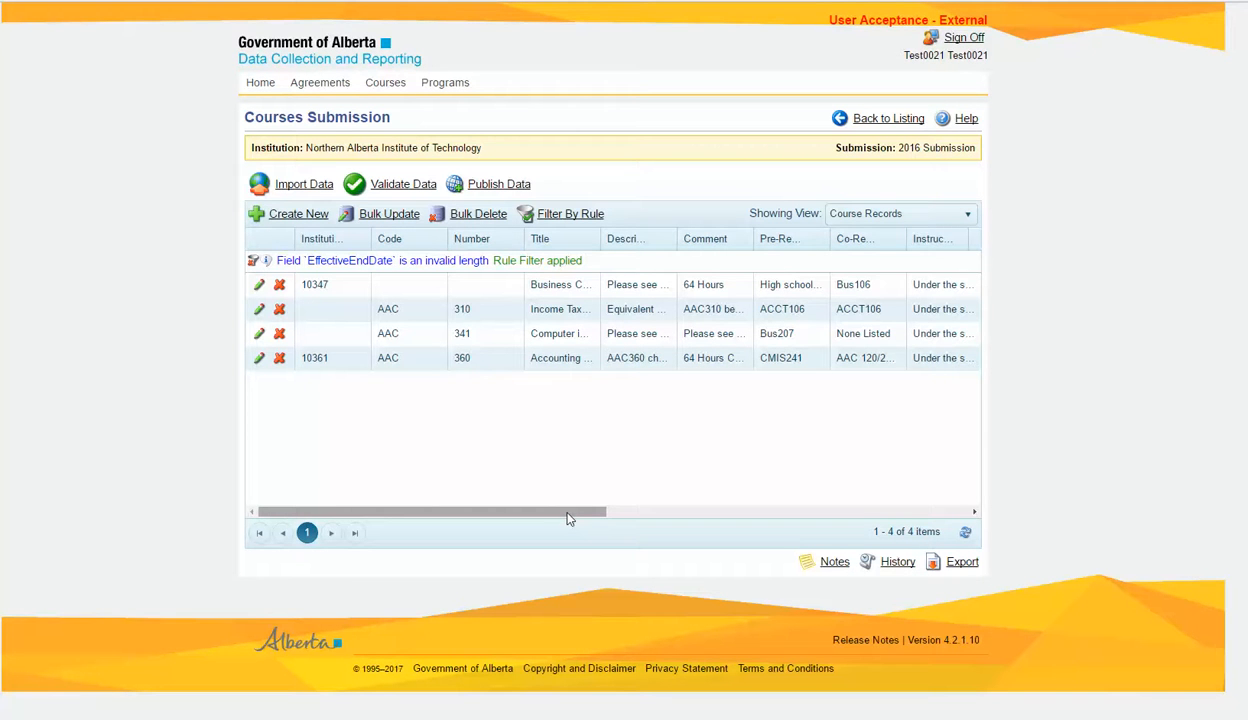
Step: Bulk update the Effective End Date of the filtered course records to 2011-08-31 and confirm the change
{"action": "left_click_drag", "start_coordinate": [571, 516], "coordinate": [922, 510]}
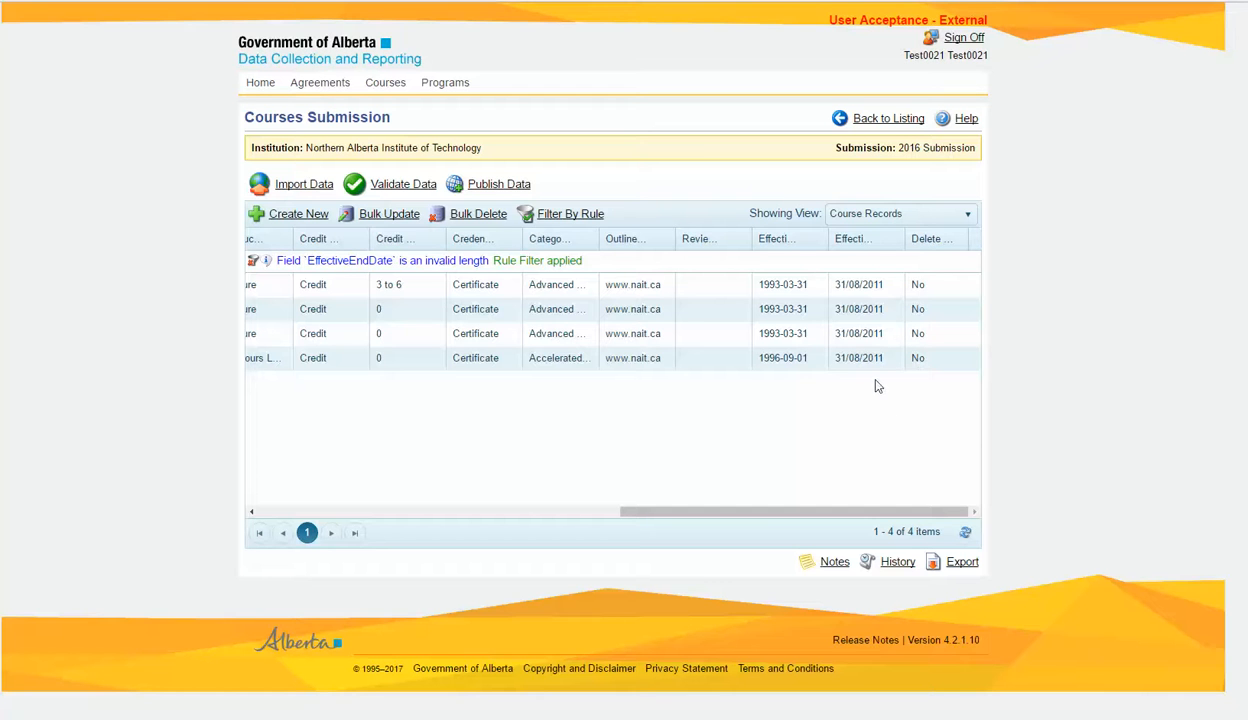
{"action": "left_click_drag", "start_coordinate": [883, 518], "coordinate": [460, 490]}
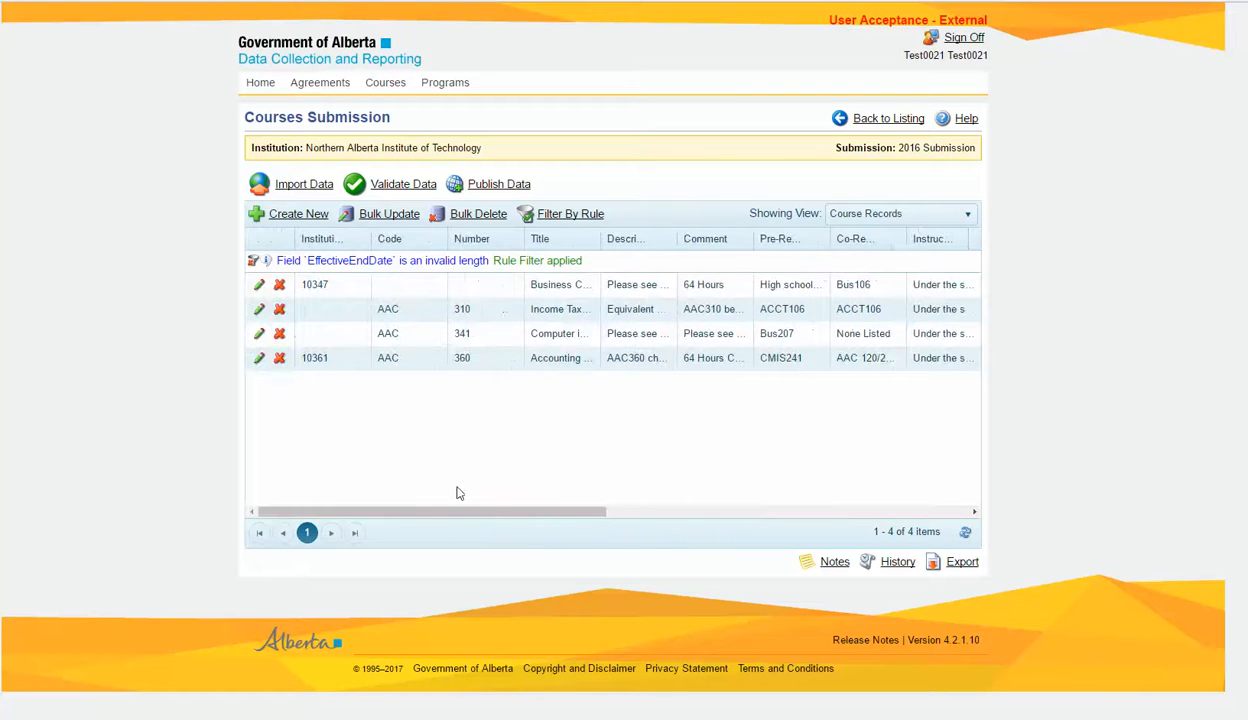
{"action": "left_click", "coordinate": [389, 215]}
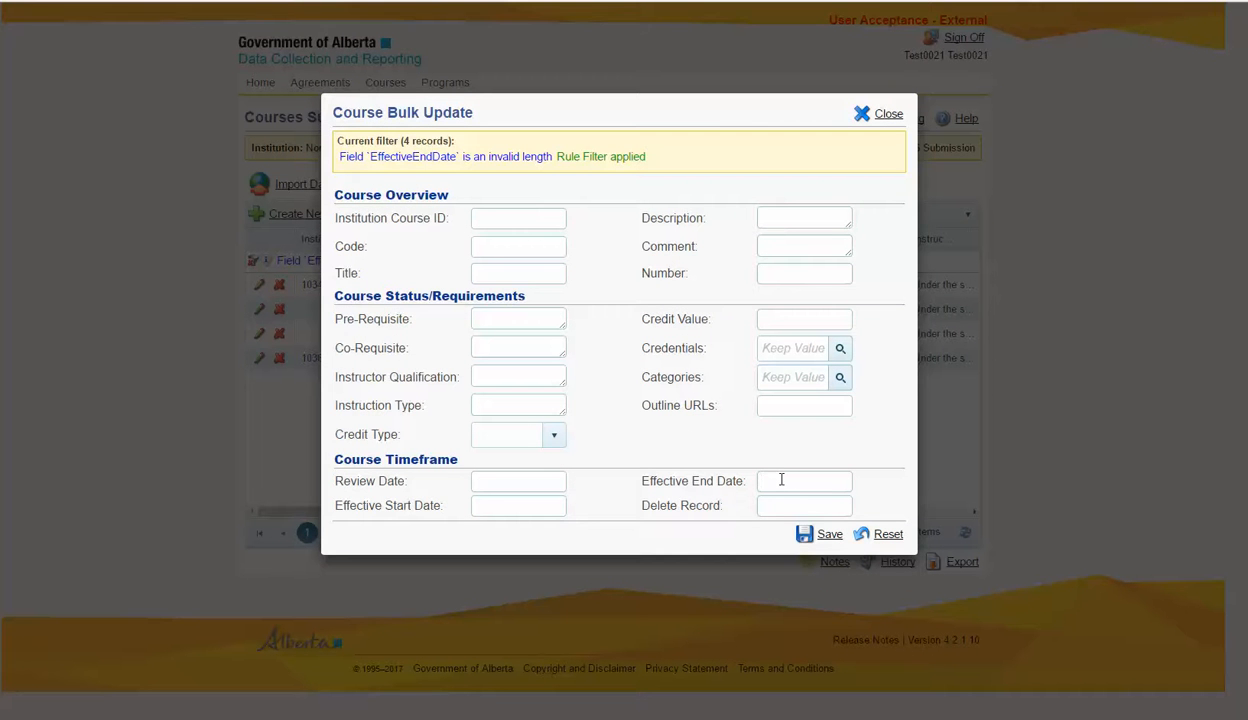
{"action": "left_click", "coordinate": [781, 480]}
{"action": "type", "text": "2011"}
{"action": "key", "text": "Down"}
{"action": "key", "text": "Return"}
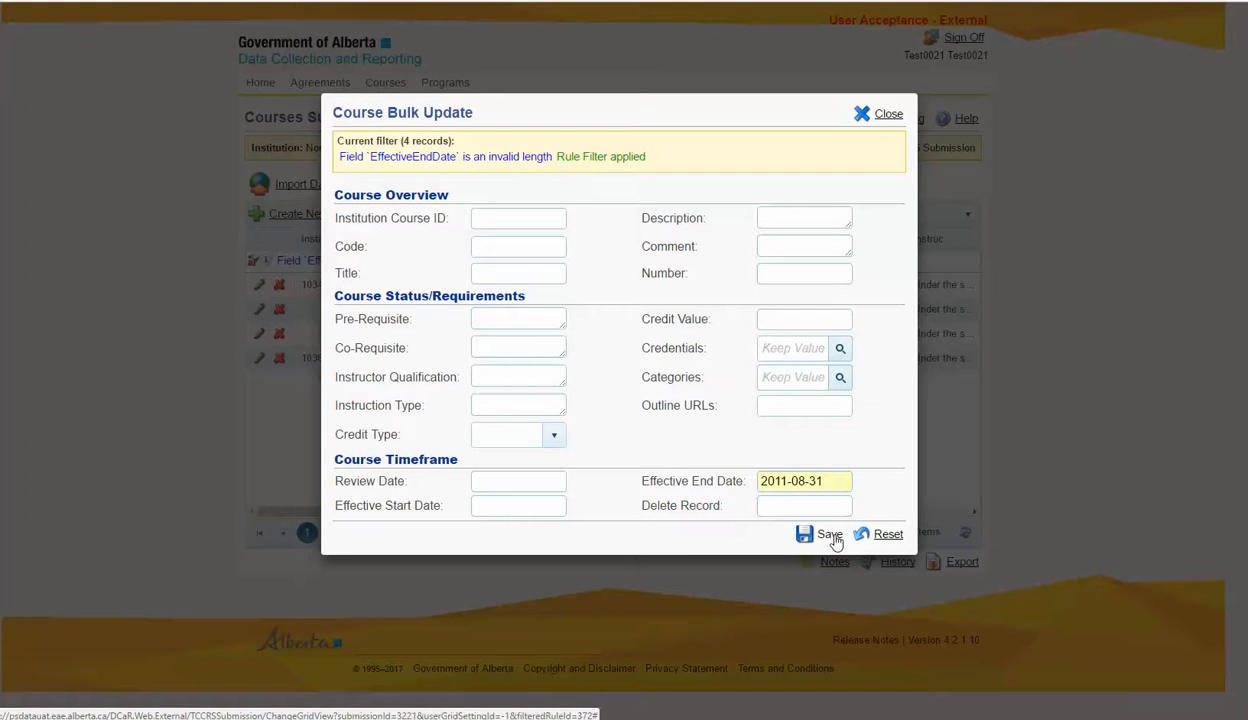
{"action": "left_click", "coordinate": [830, 536]}
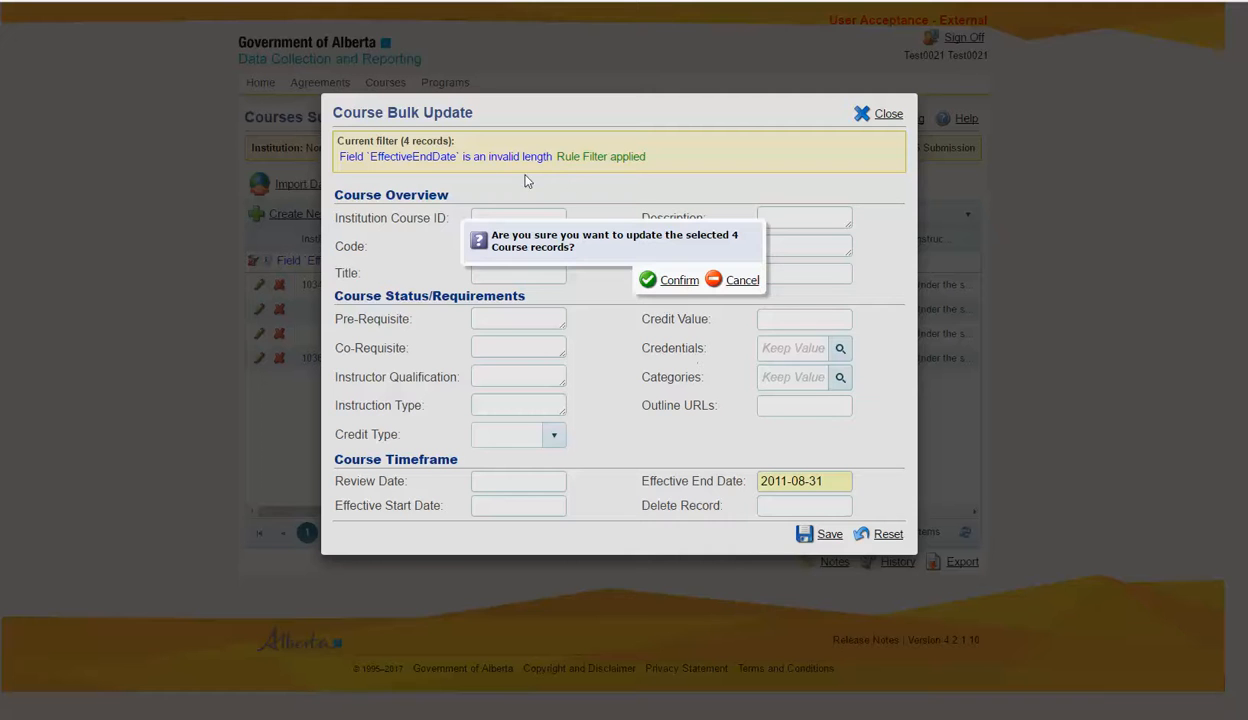
{"action": "left_click", "coordinate": [677, 282]}
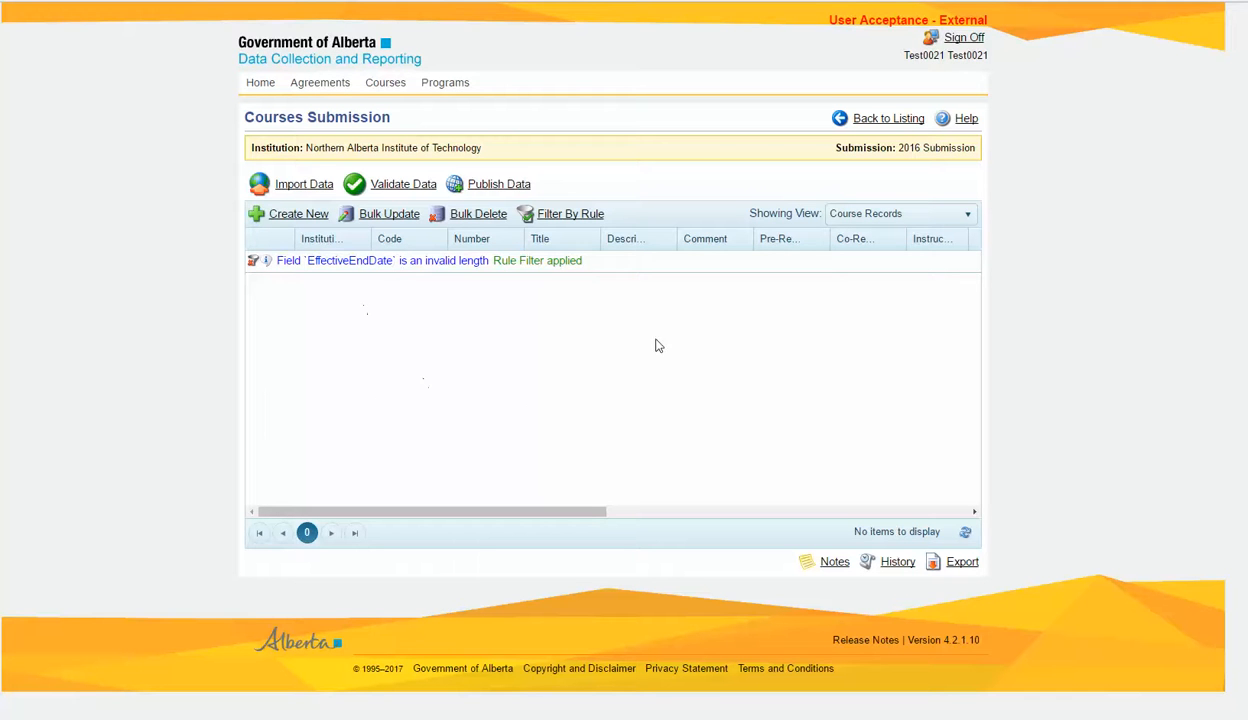
Step: Remove the EffectiveEndDate rule filter from the course records and switch to the Validation Errors view
{"action": "left_click", "coordinate": [252, 264]}
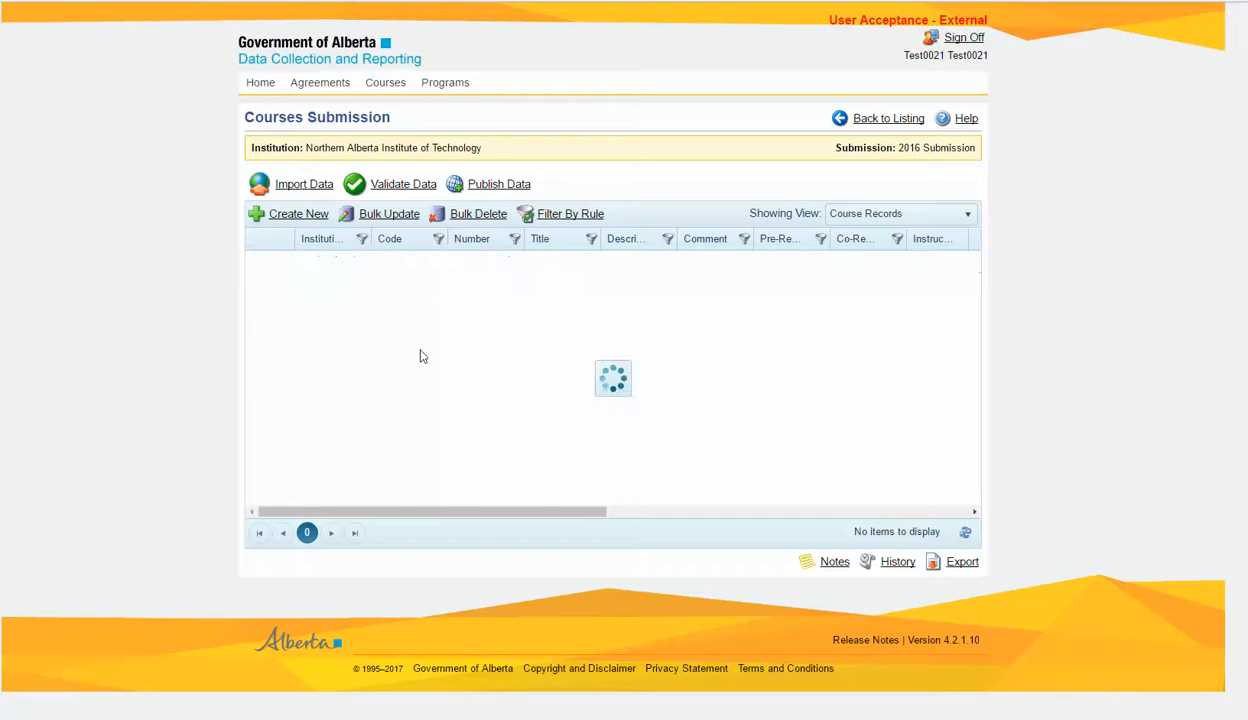
{"action": "left_click", "coordinate": [955, 216]}
{"action": "left_click", "coordinate": [876, 280]}
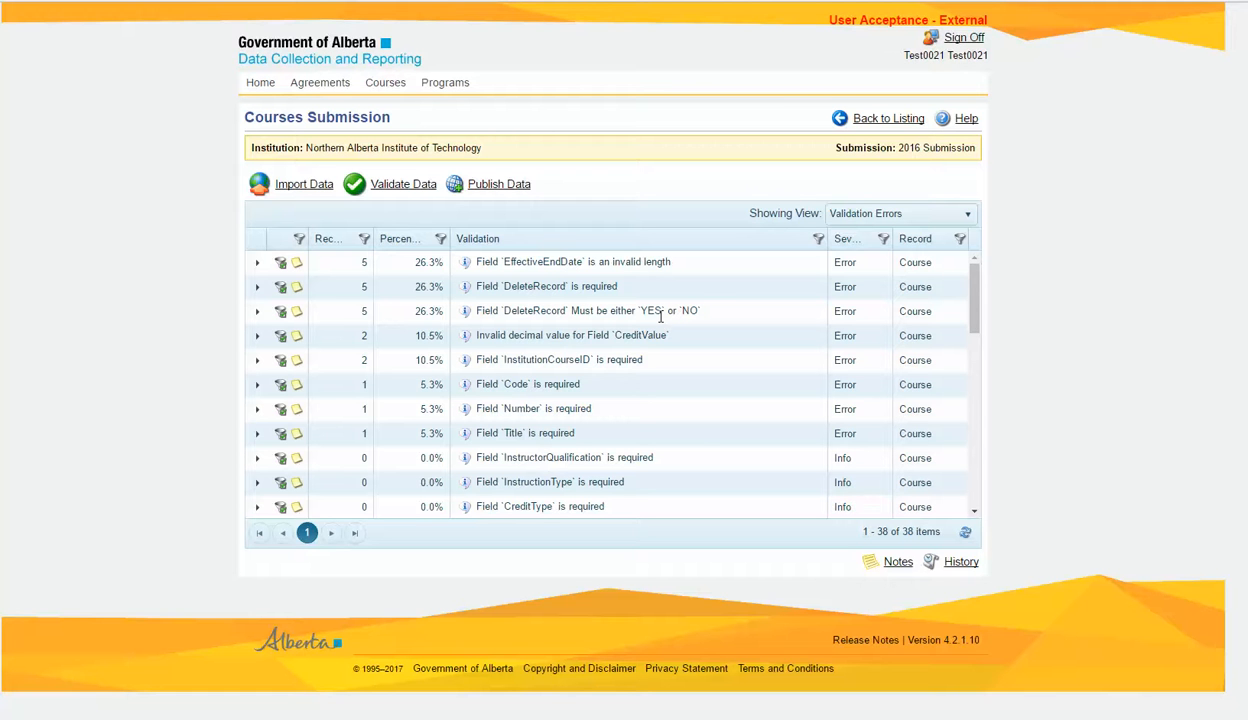
Step: Rerun the full validation on the 2016 submission with all rules selected, and close the run monitor once complete
{"action": "left_click", "coordinate": [410, 186]}
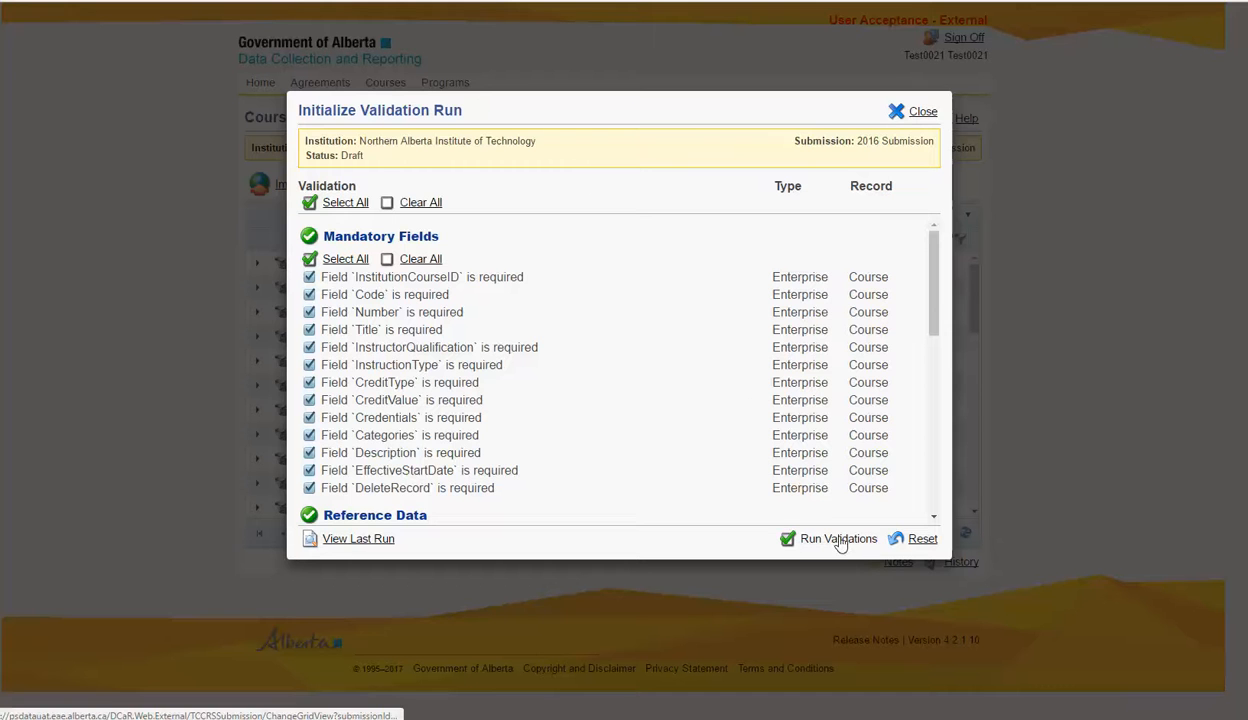
{"action": "left_click", "coordinate": [838, 540]}
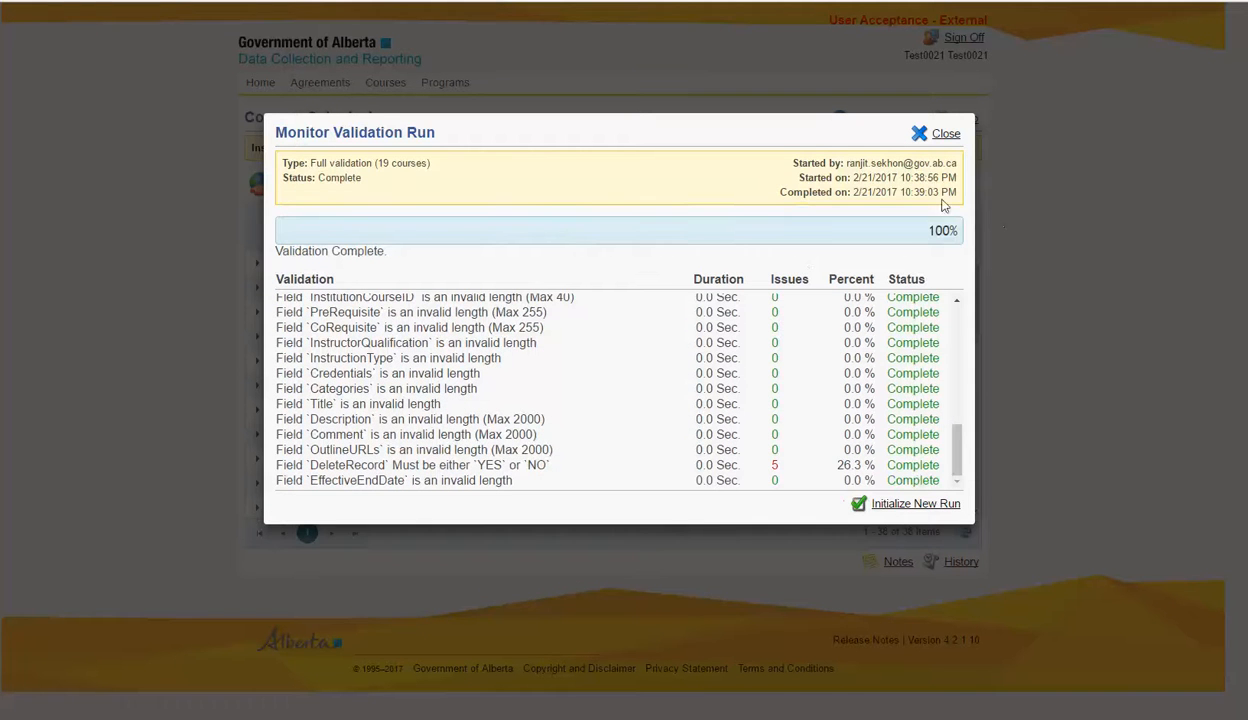
{"action": "left_click", "coordinate": [918, 134]}
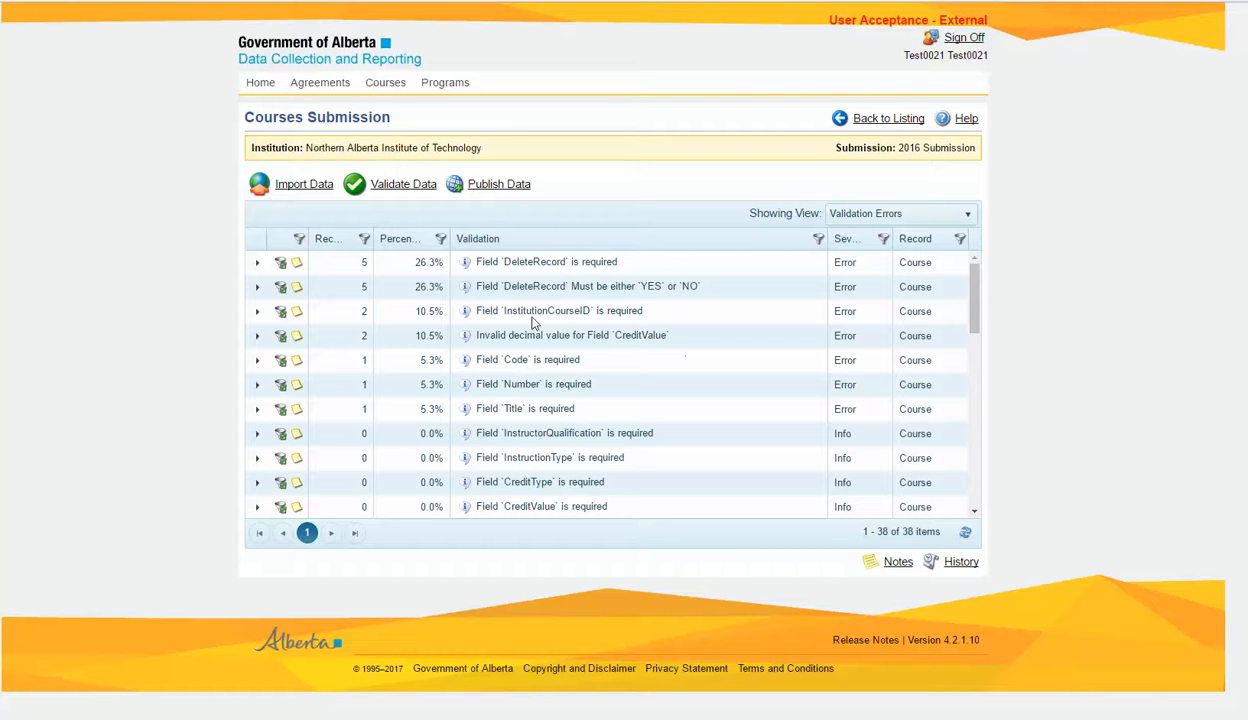
Step: List the course records breaking the DeleteRecord must be YES or NO rule and check their Delete Record values
{"action": "left_click", "coordinate": [281, 288]}
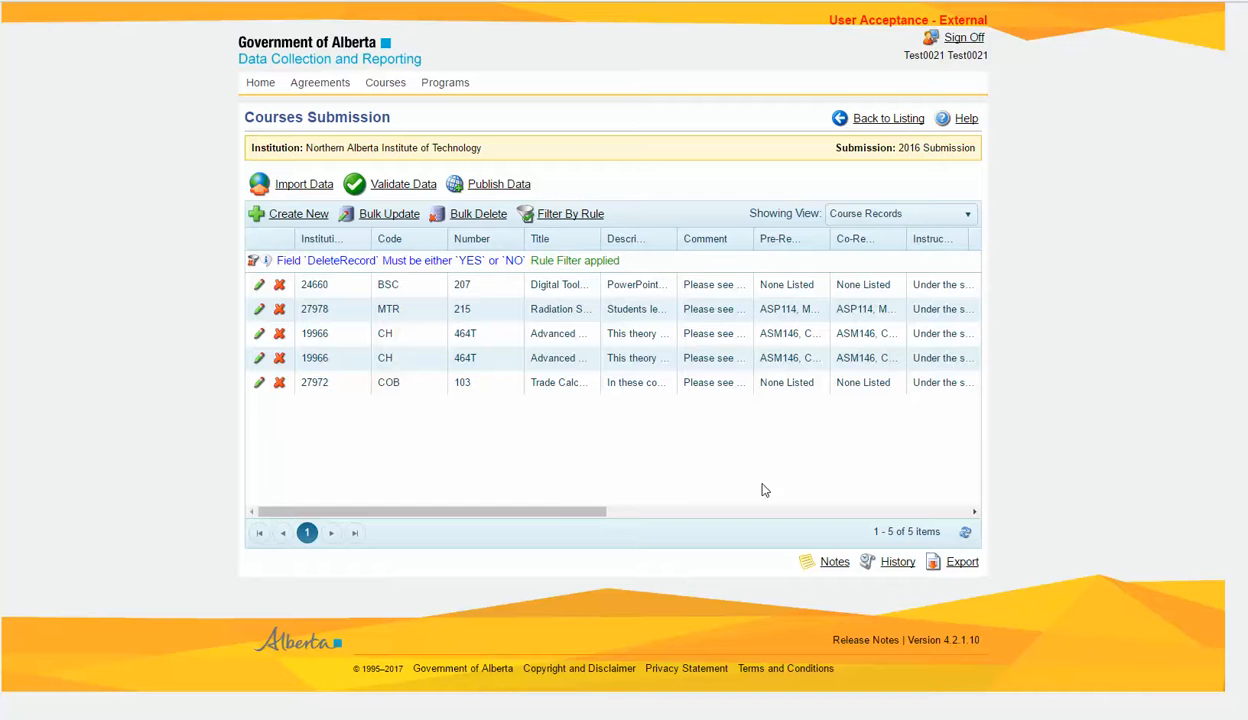
{"action": "left_click_drag", "start_coordinate": [545, 511], "coordinate": [934, 509]}
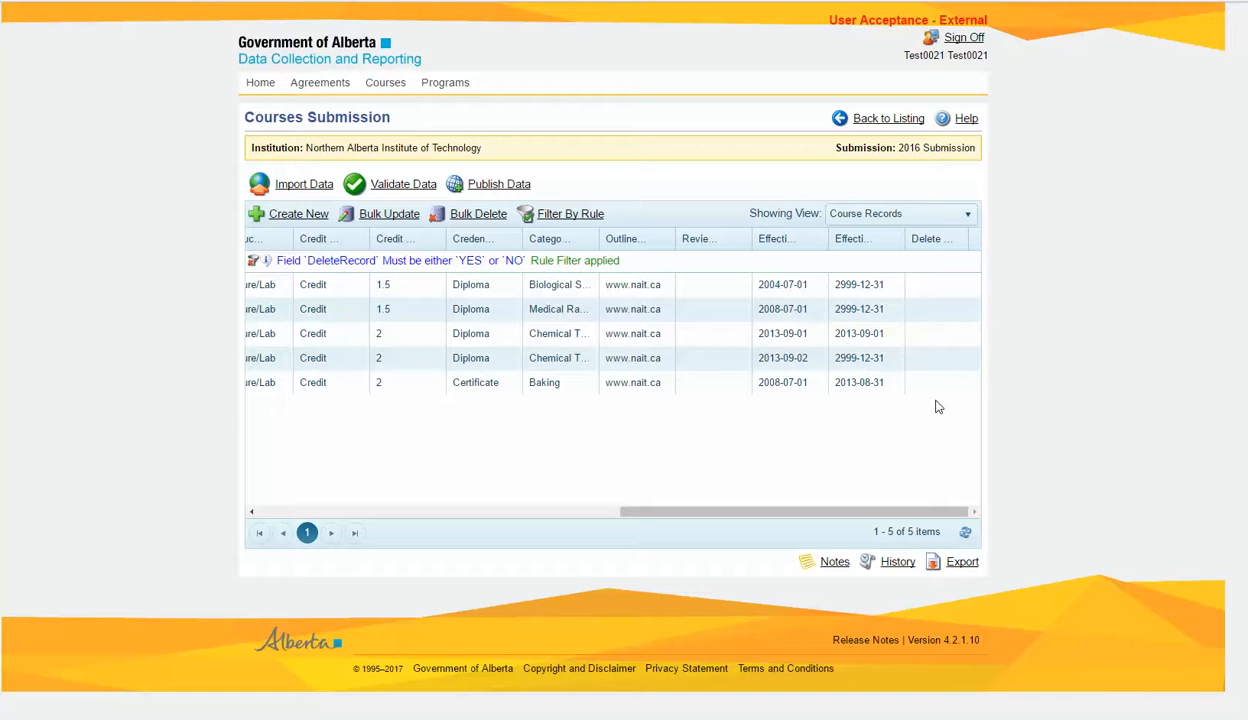
{"action": "left_click_drag", "start_coordinate": [852, 512], "coordinate": [456, 492]}
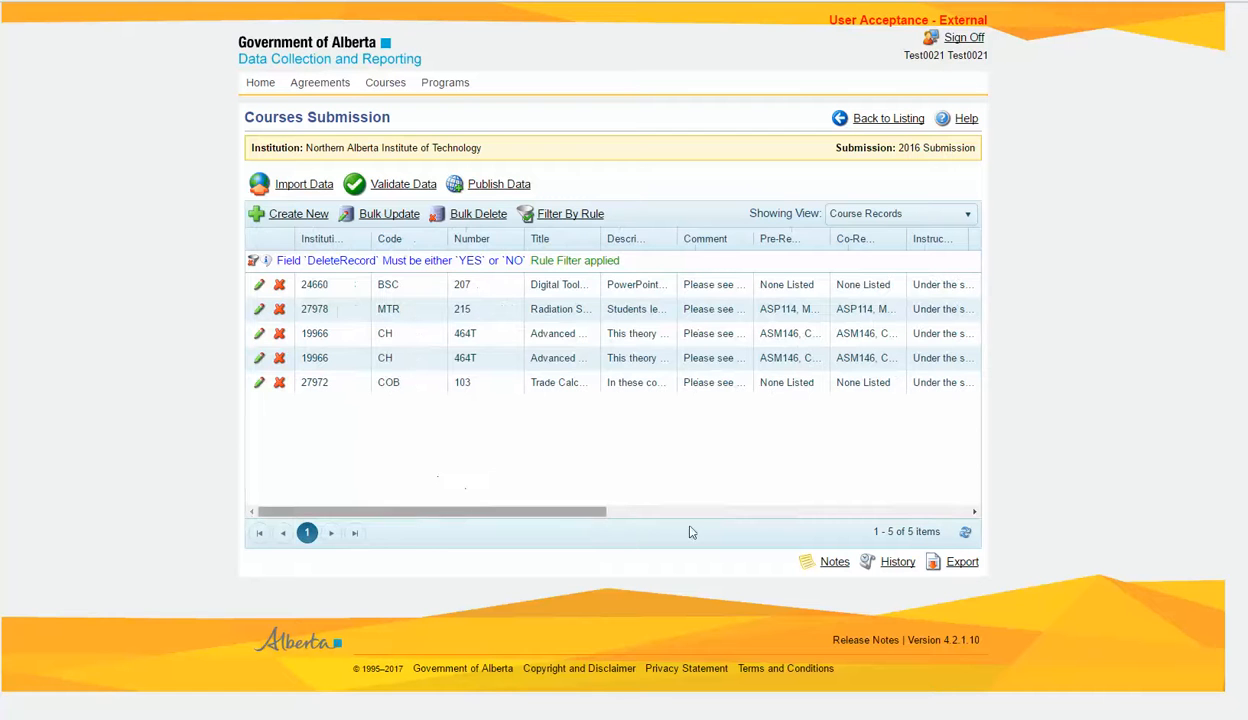
{"action": "left_click_drag", "start_coordinate": [524, 512], "coordinate": [940, 522]}
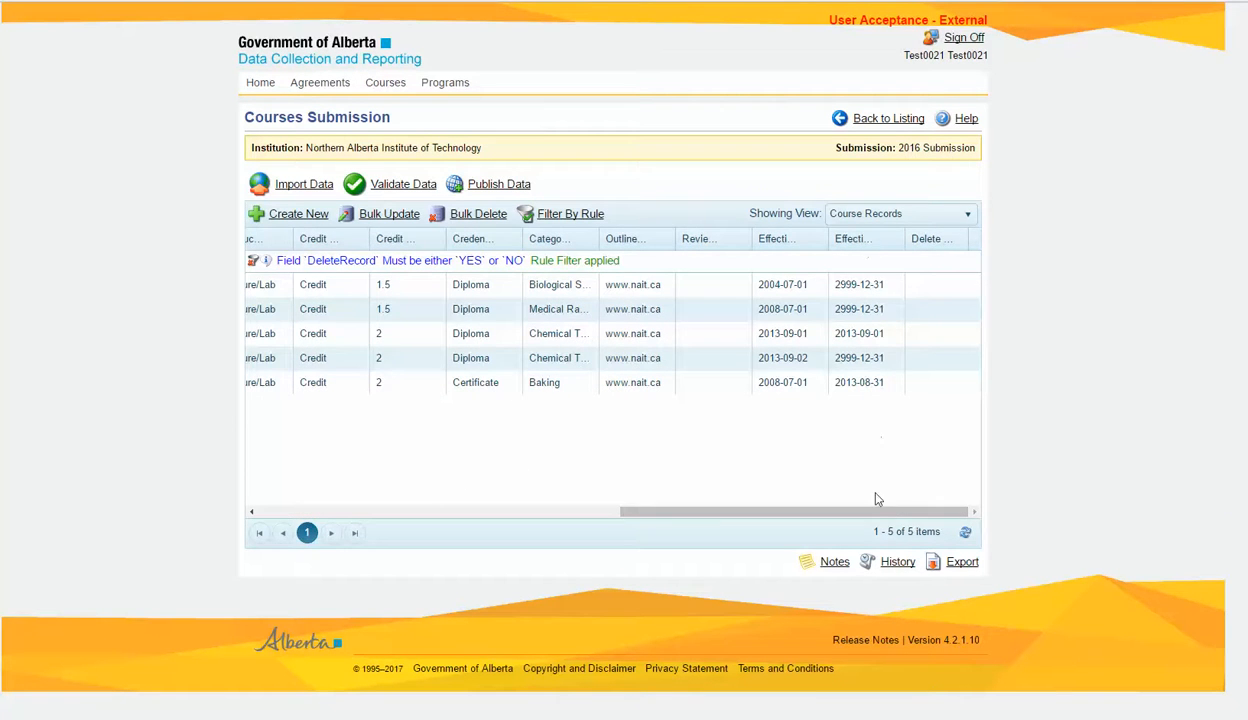
{"action": "left_click_drag", "start_coordinate": [866, 512], "coordinate": [434, 497]}
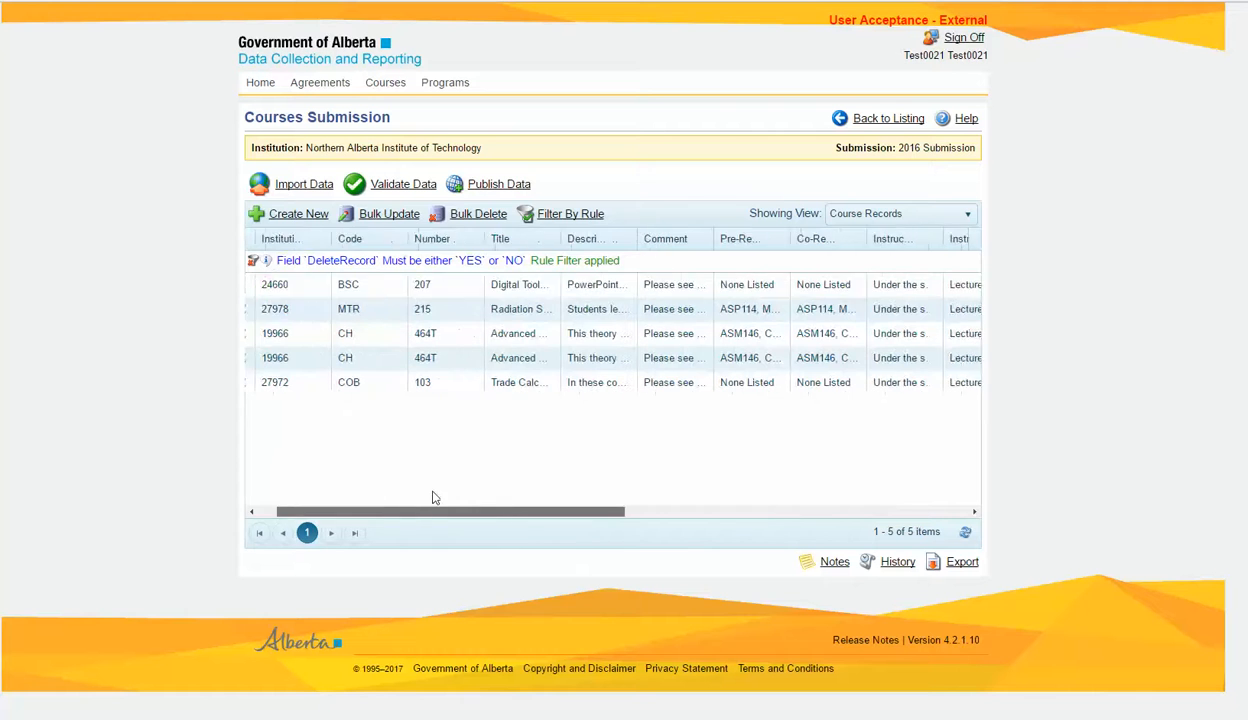
Step: Remove the DeleteRecord rule filter and review the CreditValue, Code, Number and Title errors in the Validation Errors view
{"action": "left_click", "coordinate": [253, 261]}
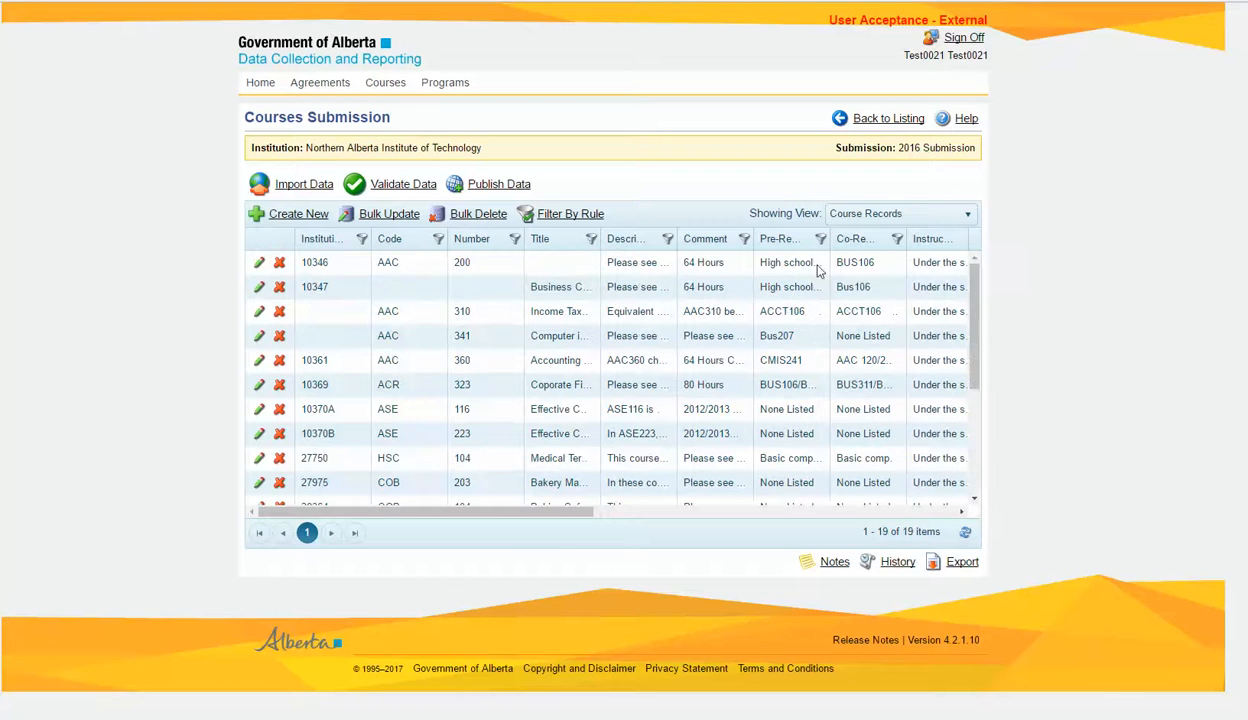
{"action": "left_click", "coordinate": [966, 214]}
{"action": "left_click", "coordinate": [912, 275]}
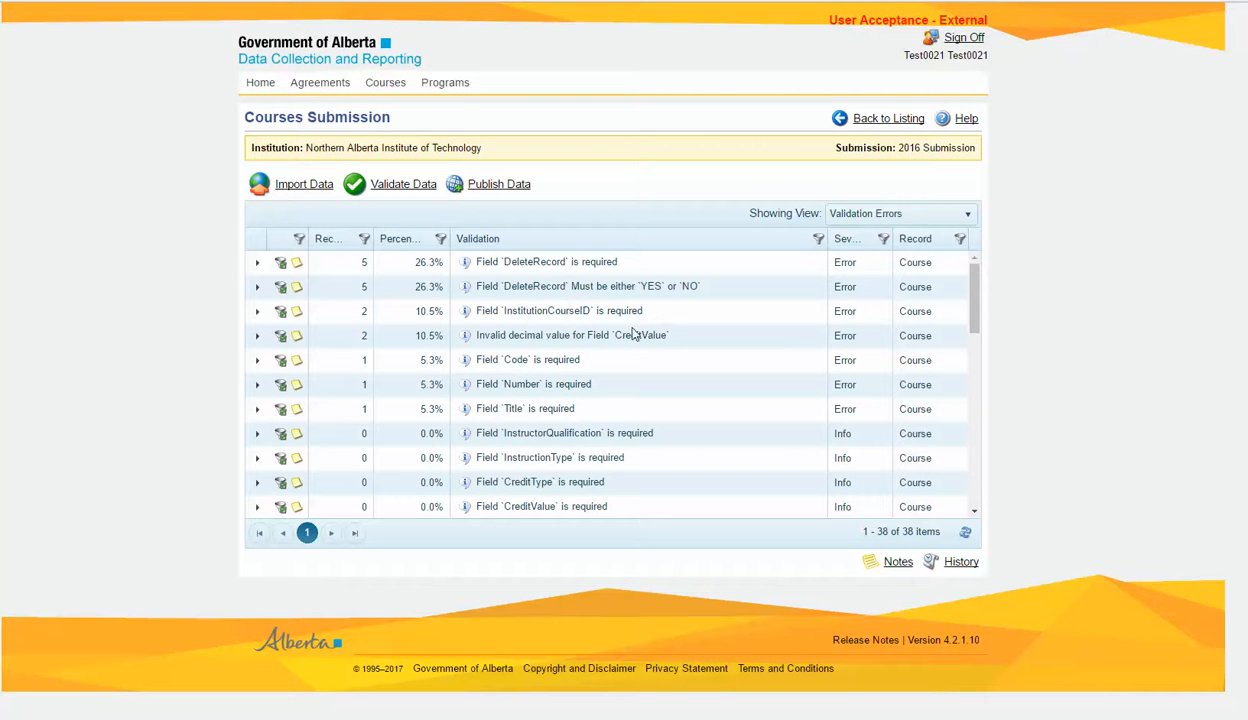
{"action": "left_click_drag", "start_coordinate": [616, 335], "coordinate": [683, 335]}
{"action": "left_click_drag", "start_coordinate": [503, 360], "coordinate": [623, 360]}
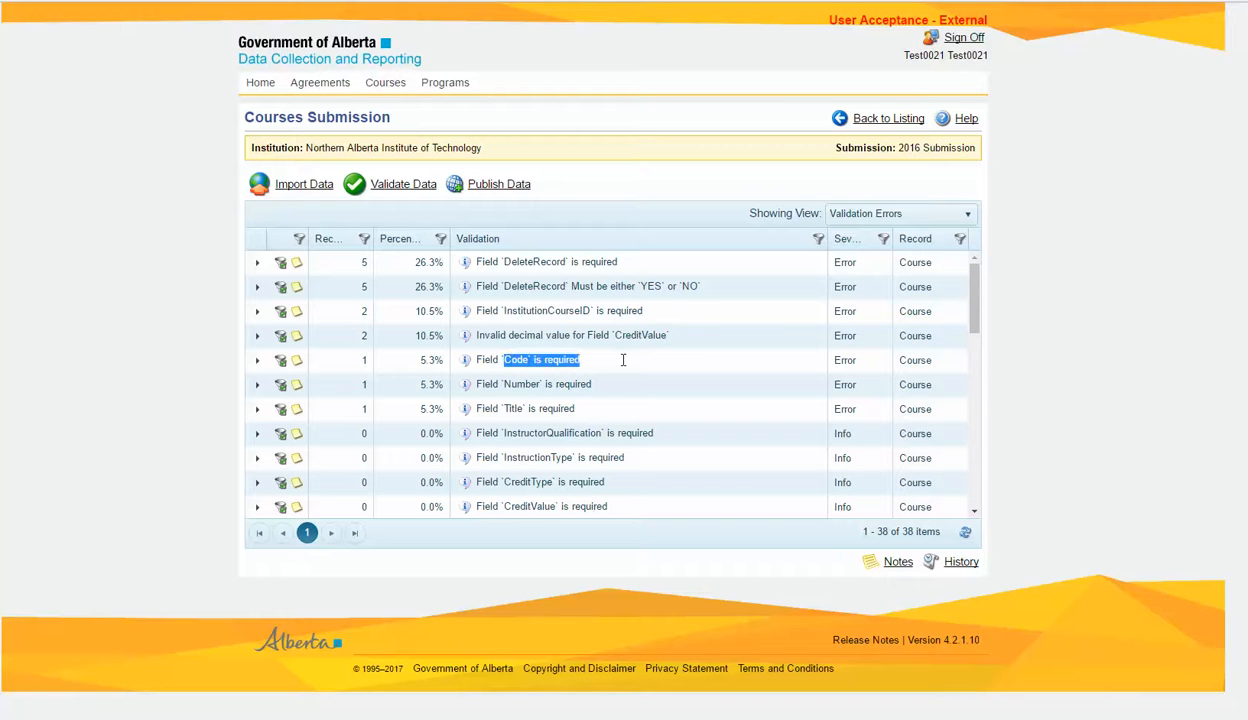
{"action": "left_click_drag", "start_coordinate": [503, 384], "coordinate": [610, 384]}
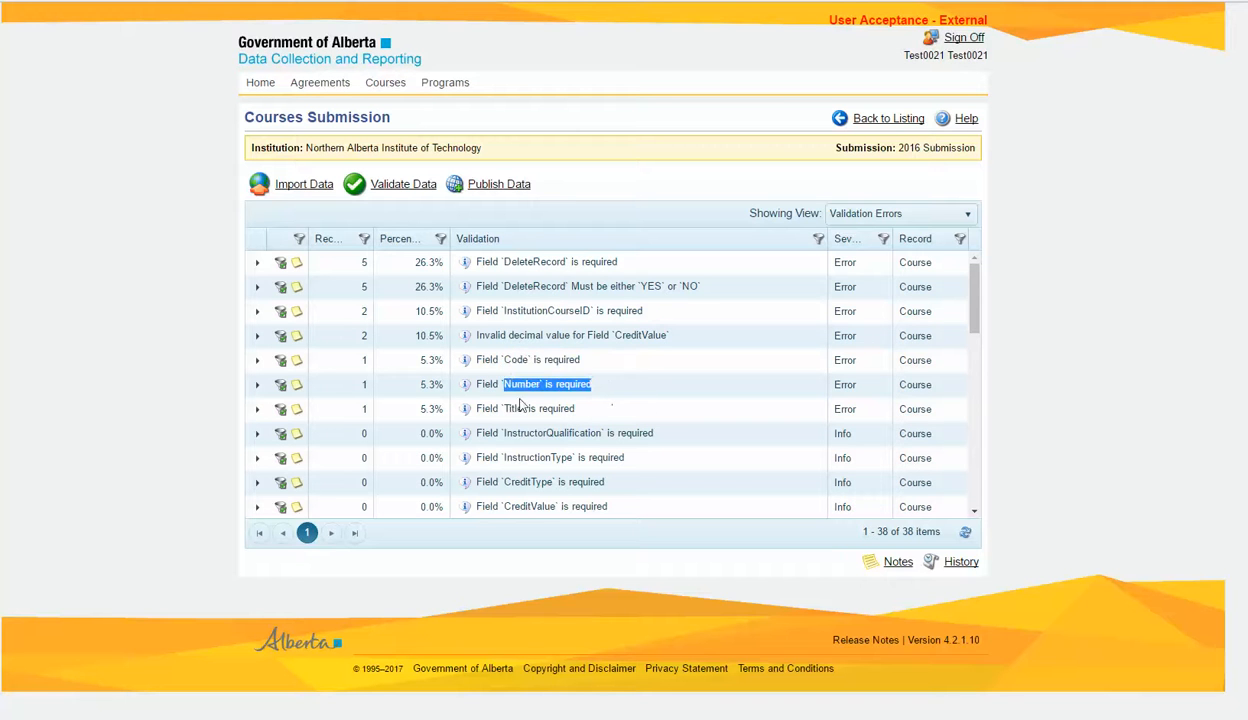
{"action": "left_click_drag", "start_coordinate": [501, 408], "coordinate": [597, 408]}
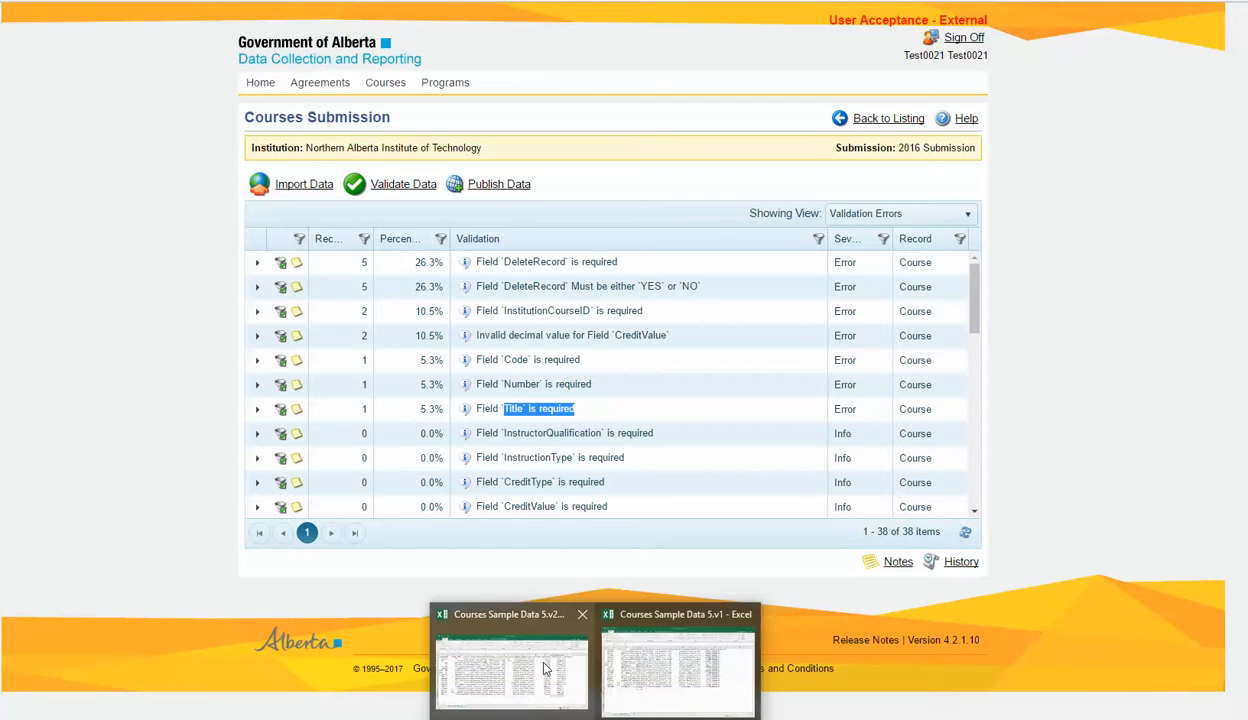
Step: Switch to the Excel workbook Courses Sample Data 5.v2 and open the number format settings for the effective end dates in R2:R6
{"action": "left_click", "coordinate": [540, 655]}
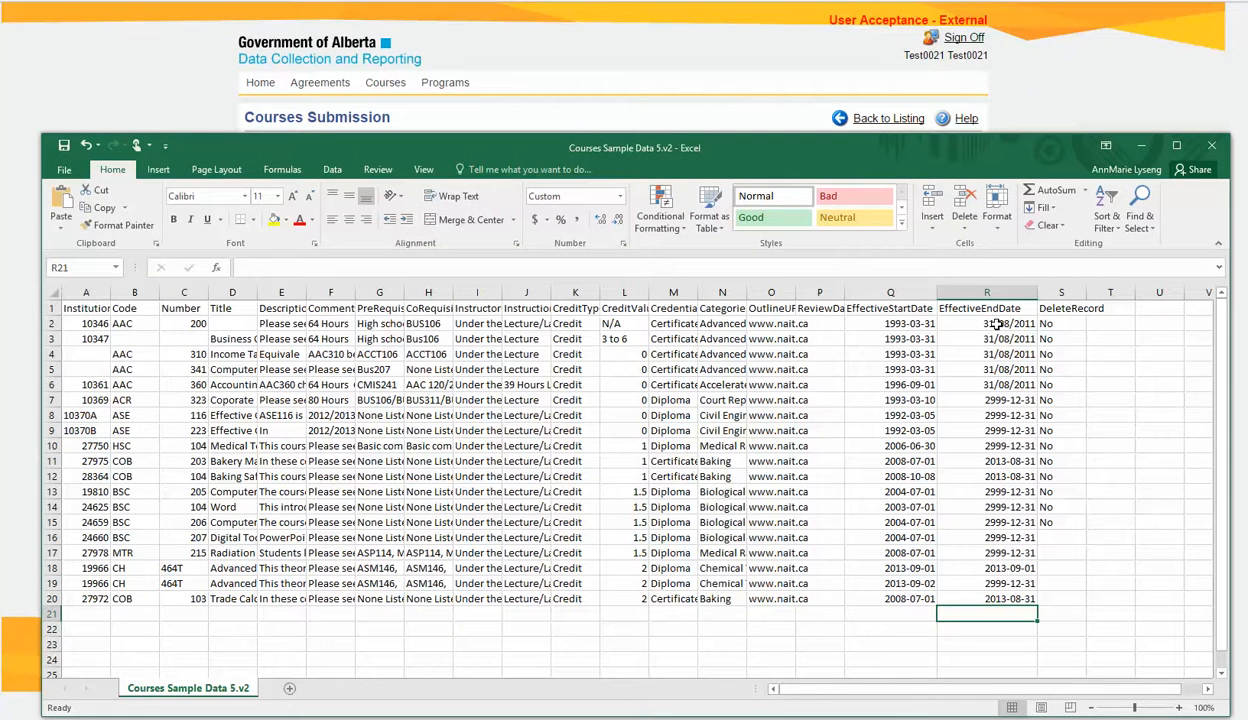
{"action": "left_click_drag", "start_coordinate": [998, 324], "coordinate": [1002, 388]}
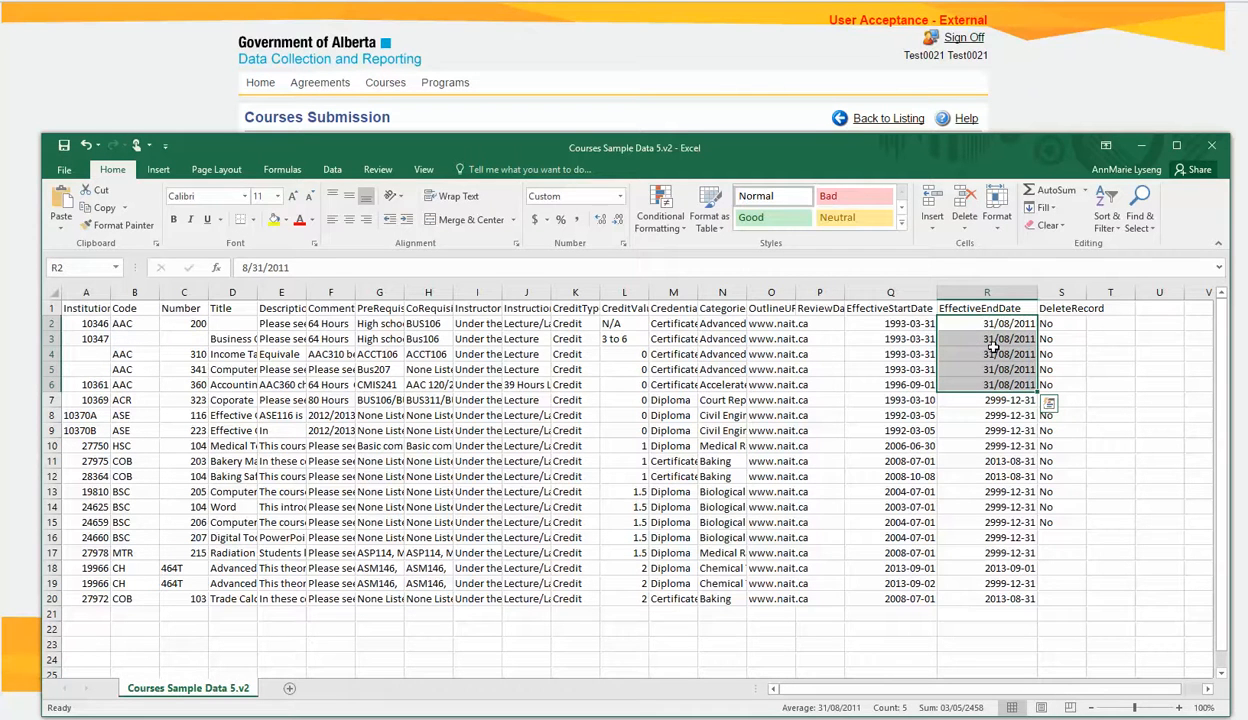
{"action": "right_click", "coordinate": [965, 332]}
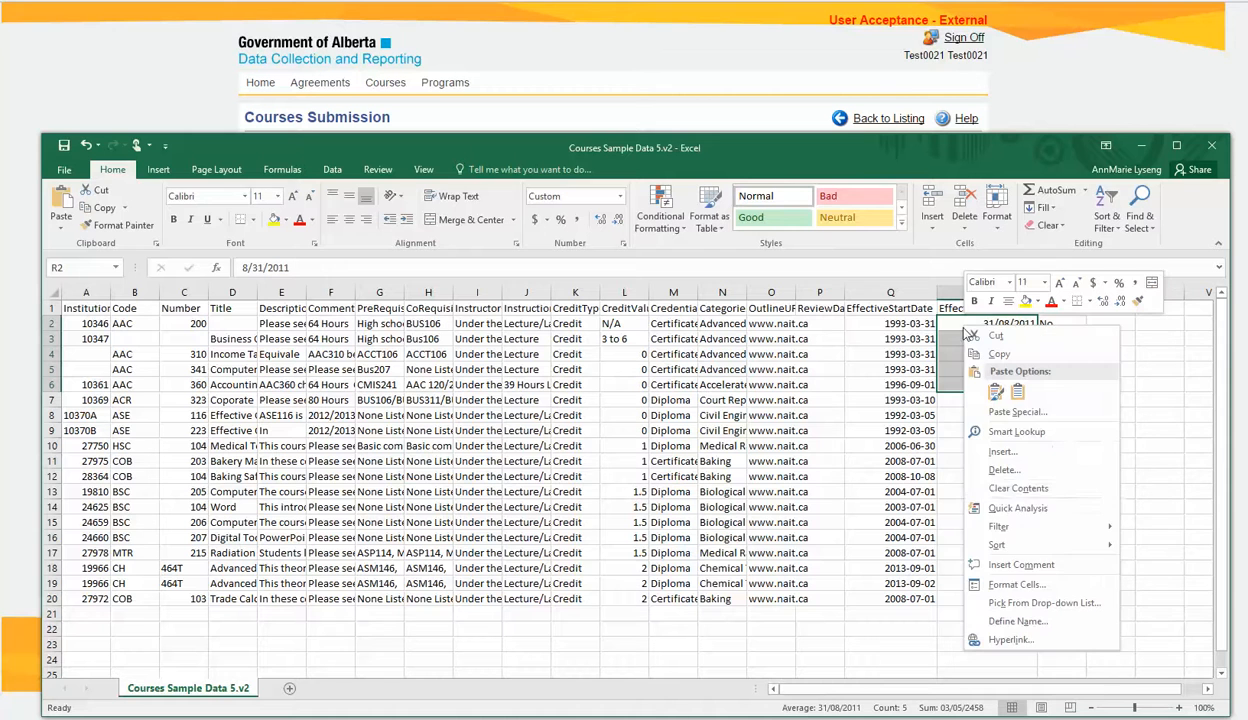
{"action": "left_click", "coordinate": [1021, 590]}
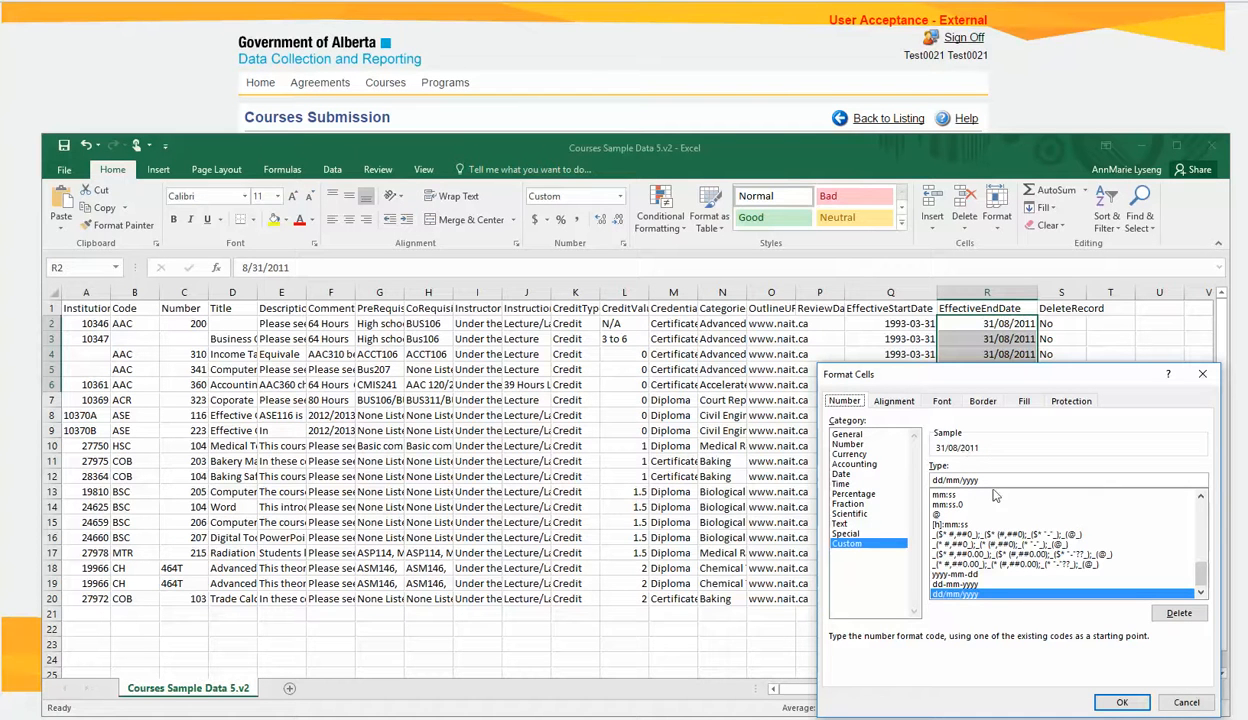
{"action": "left_click_drag", "start_coordinate": [972, 477], "coordinate": [918, 480]}
Step: Examine the Locked and Hidden protection options of the selected end date cells alongside their custom number format
{"action": "left_click", "coordinate": [1072, 401]}
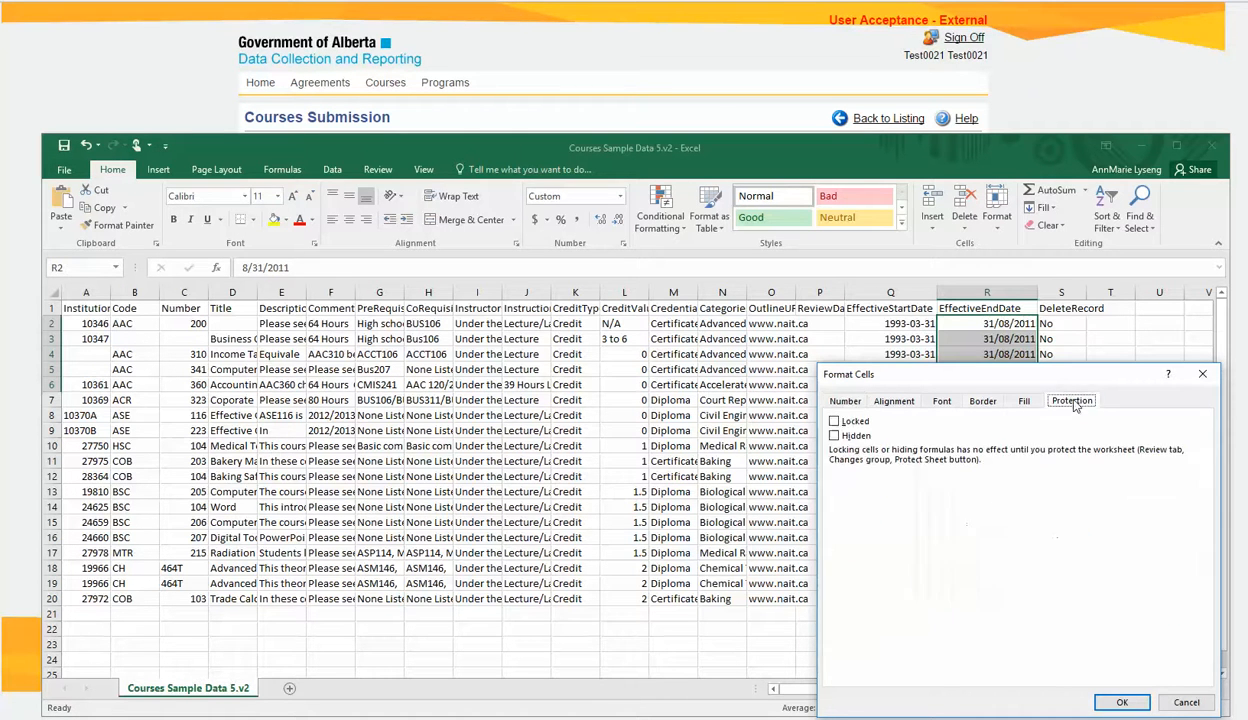
{"action": "left_click", "coordinate": [836, 423]}
{"action": "left_click", "coordinate": [835, 422]}
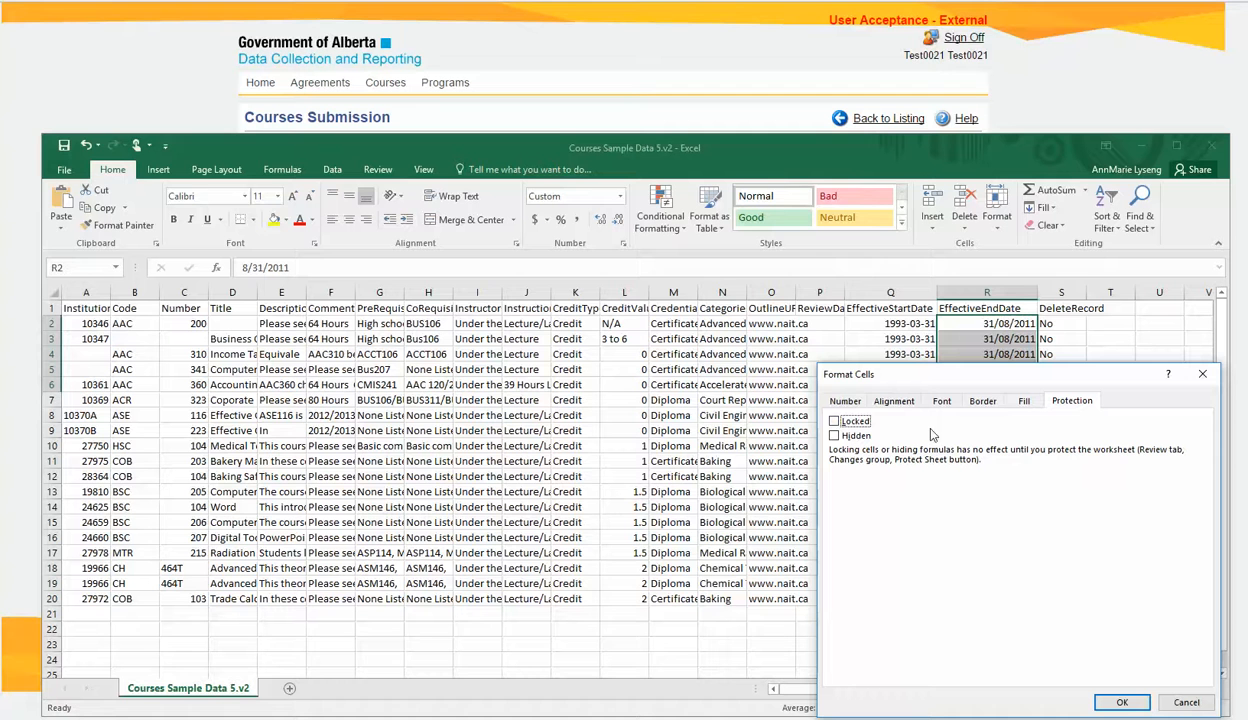
{"action": "left_click", "coordinate": [849, 401]}
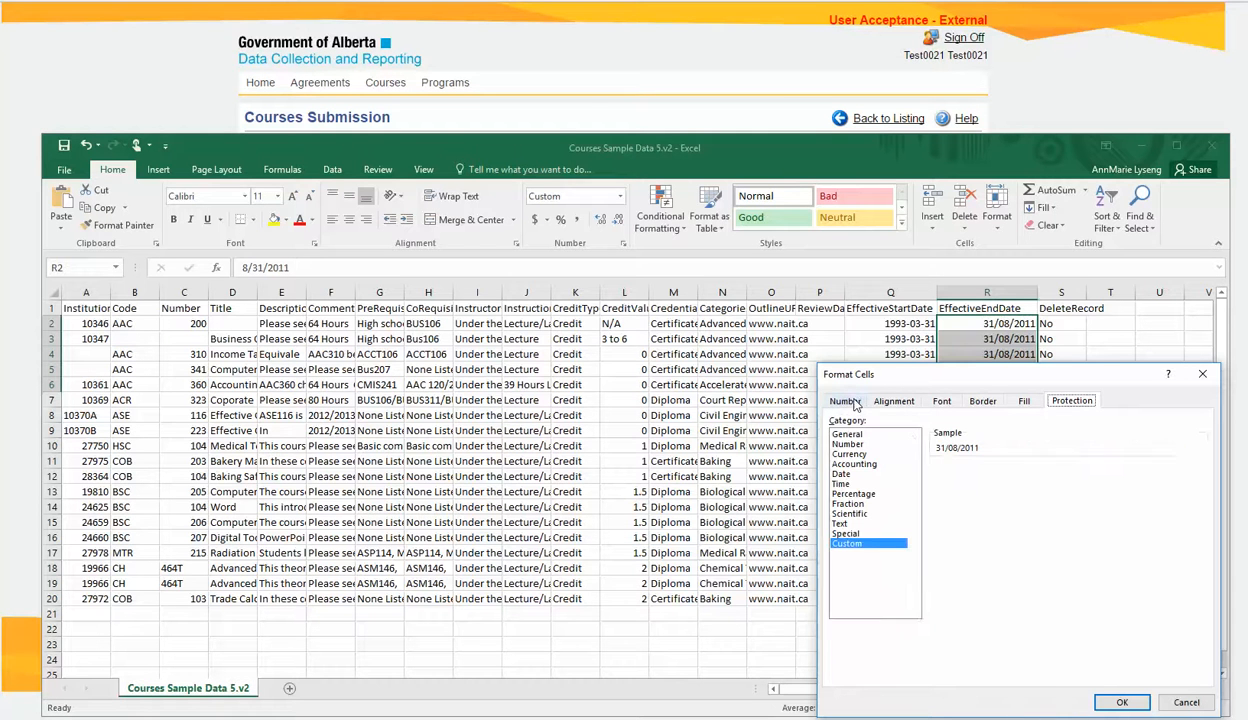
{"action": "left_click_drag", "start_coordinate": [984, 481], "coordinate": [925, 481]}
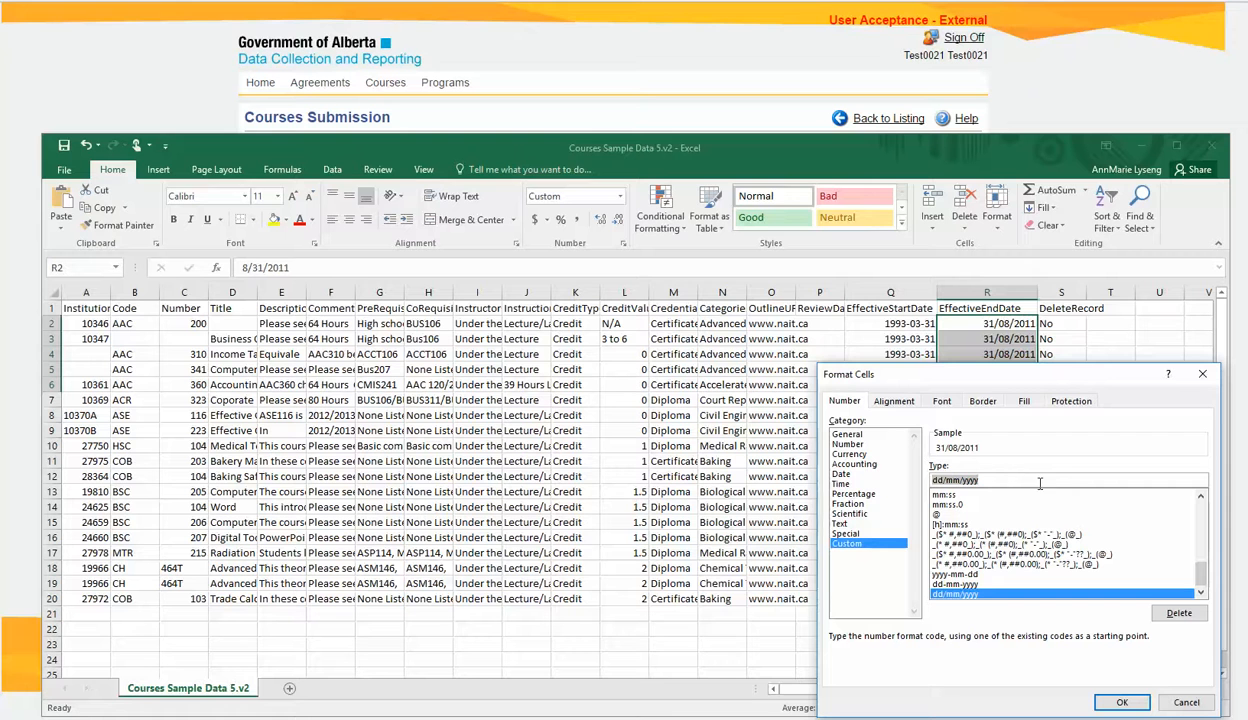
{"action": "left_click", "coordinate": [1060, 401]}
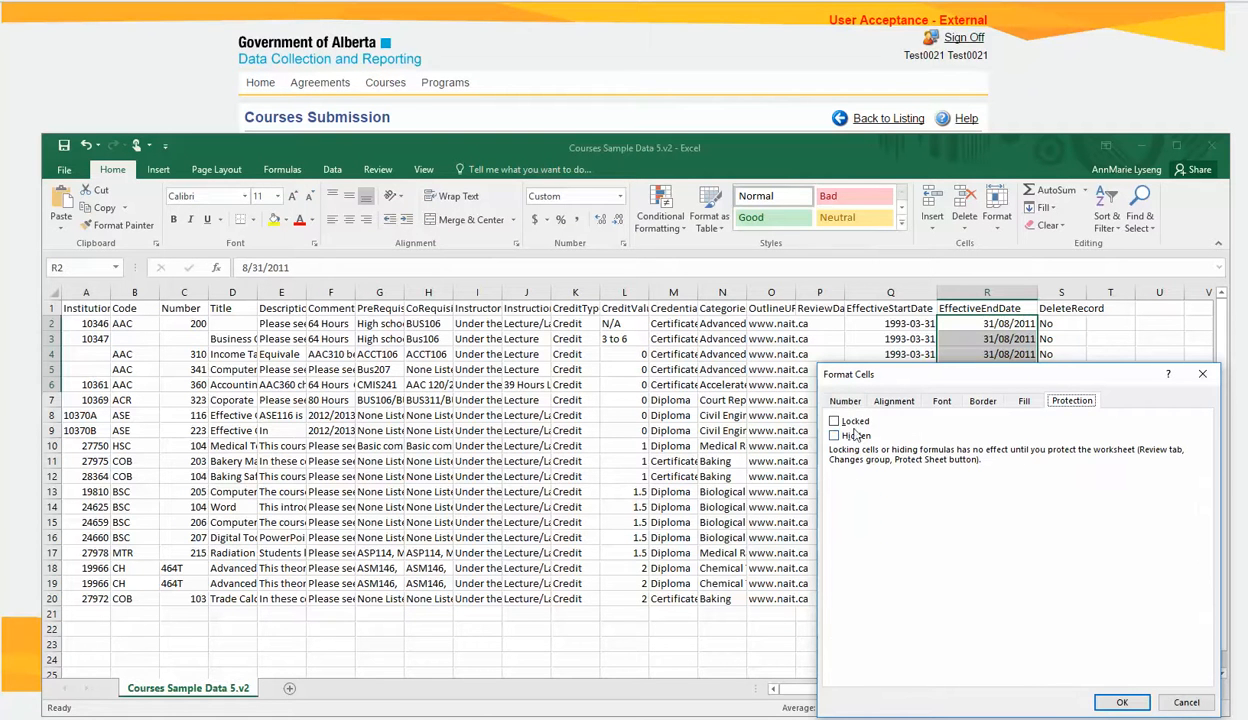
{"action": "left_click", "coordinate": [844, 401]}
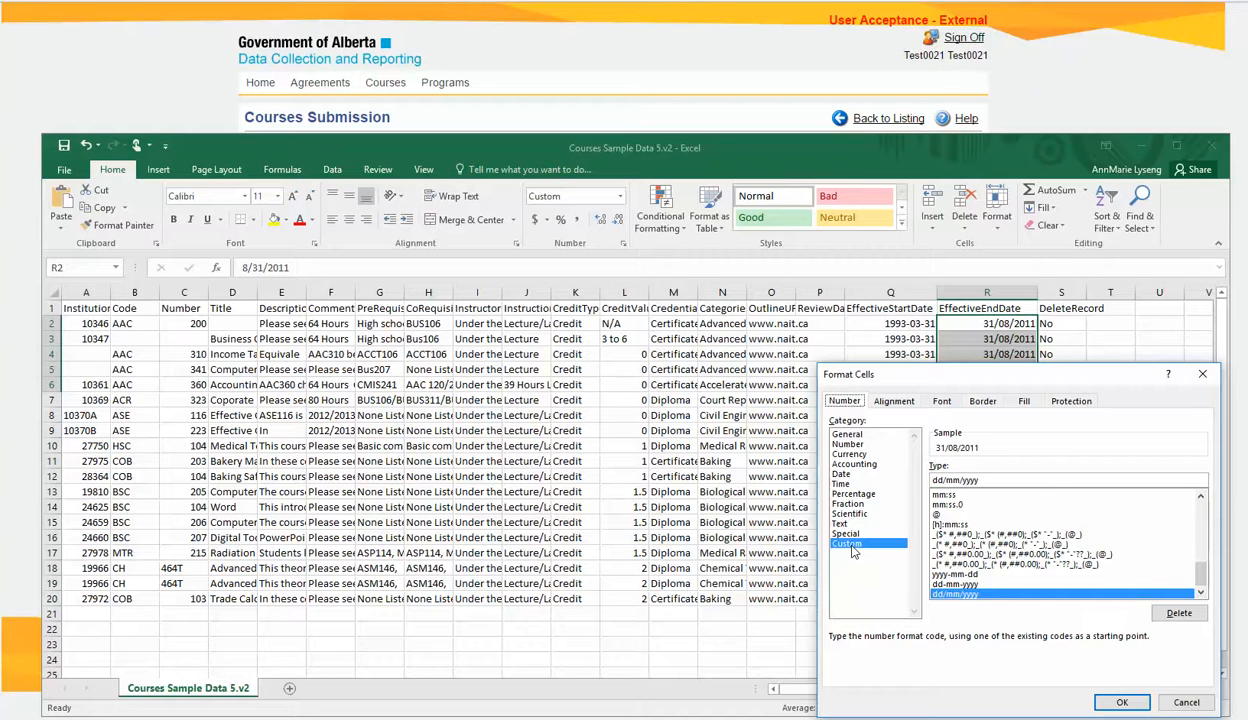
Step: Apply the custom number format yyyy-mm-dd to the effective end dates in R2:R6
{"action": "left_click_drag", "start_coordinate": [1006, 480], "coordinate": [931, 480]}
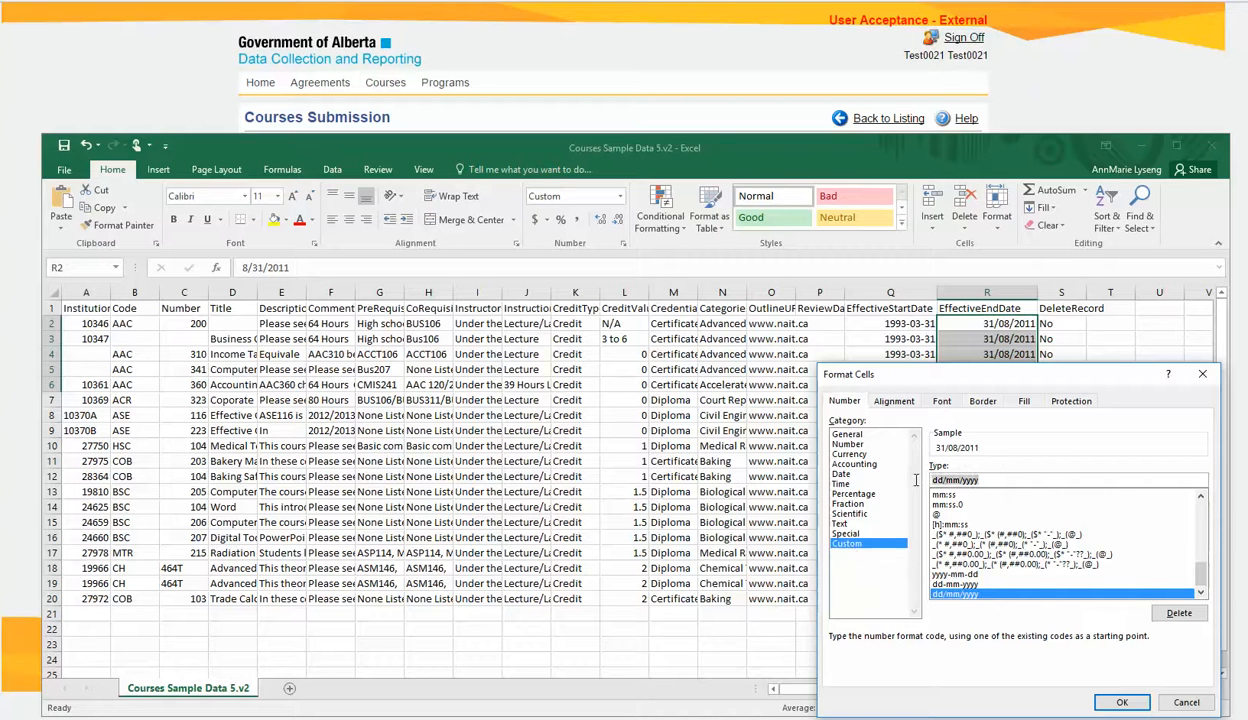
{"action": "type", "text": "yyyy"}
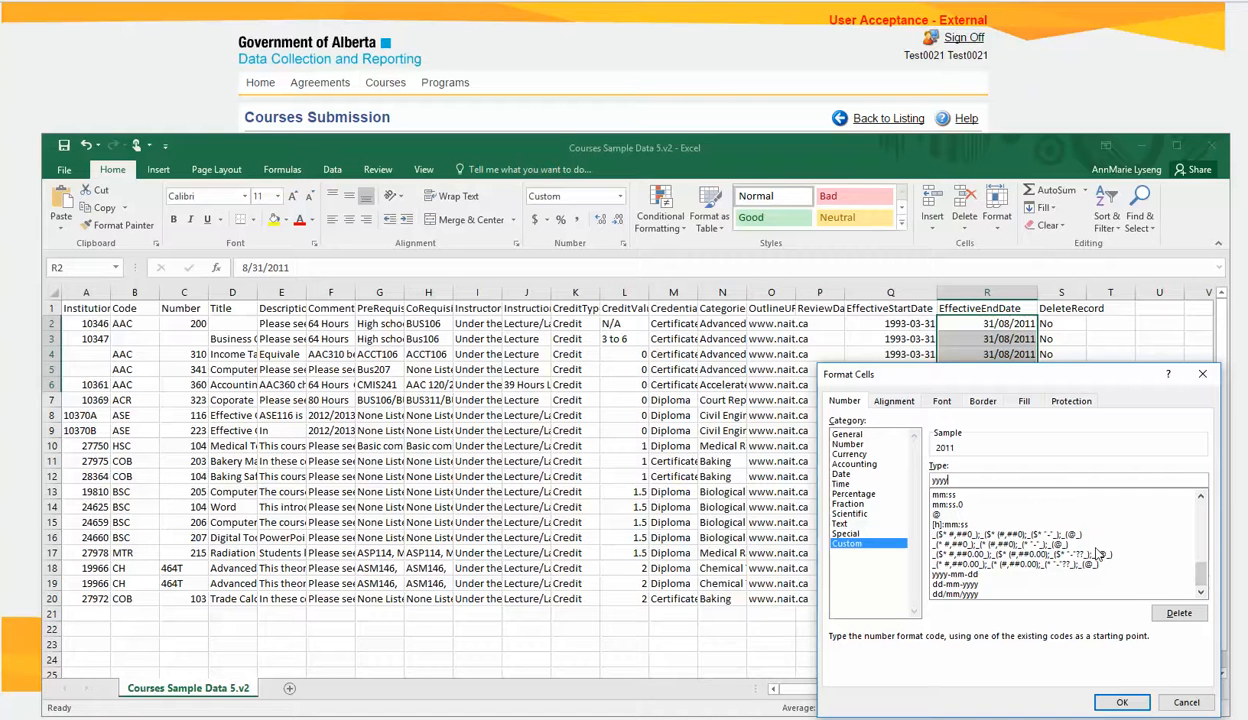
{"action": "type", "text": "-mm-dd"}
{"action": "left_click", "coordinate": [1123, 703]}
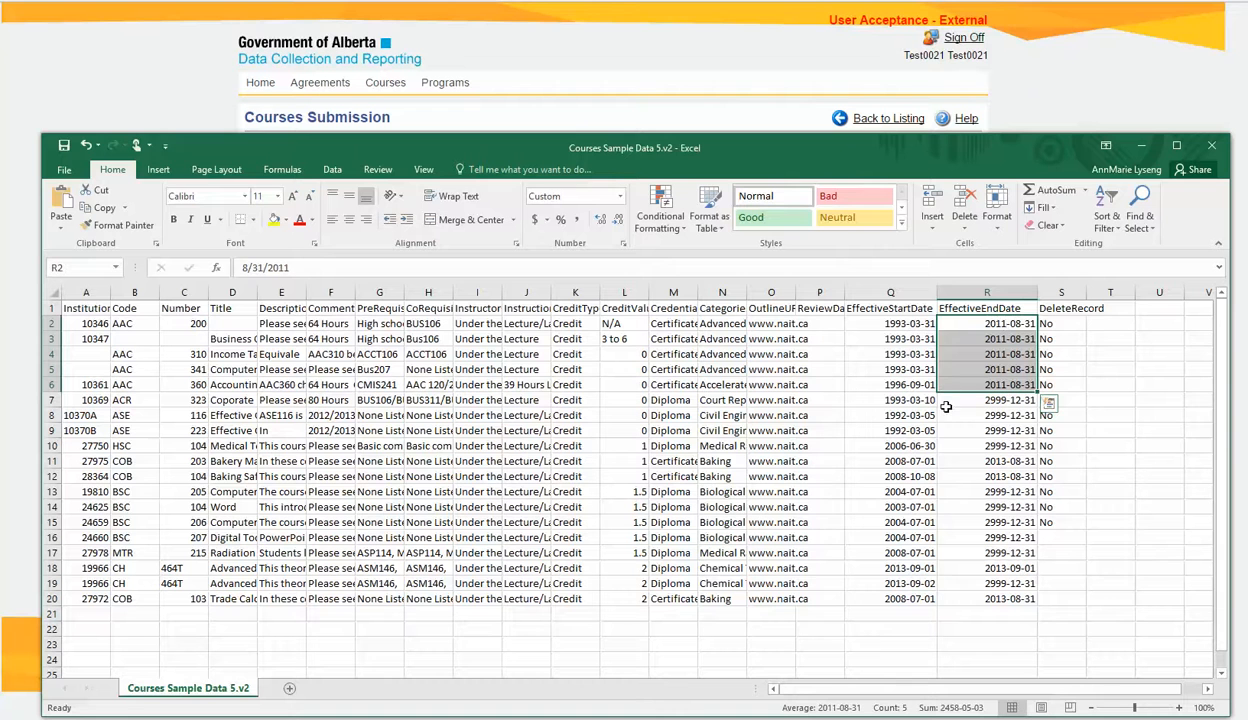
Step: Fill the empty DeleteRecord cells S16:S20 with the copied value No
{"action": "left_click", "coordinate": [1058, 523]}
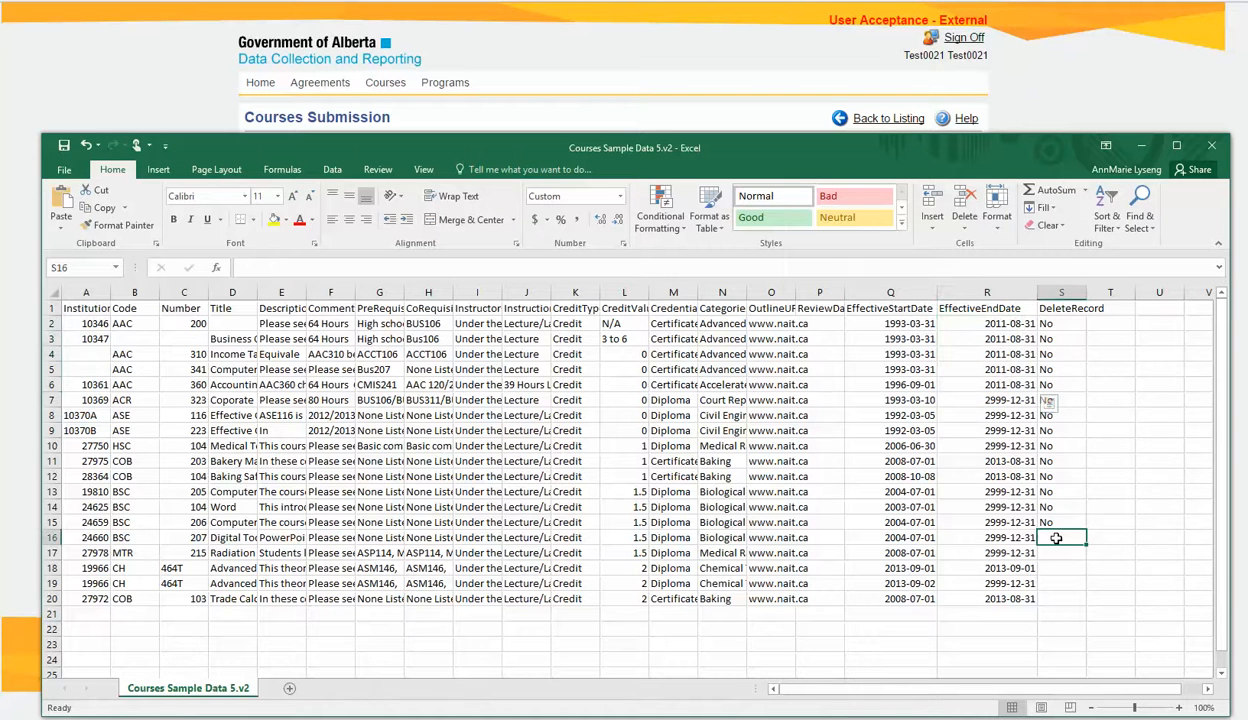
{"action": "key", "text": "ctrl+c"}
{"action": "left_click_drag", "start_coordinate": [1058, 538], "coordinate": [1060, 594]}
{"action": "key", "text": "ctrl+v"}
{"action": "key", "text": "Escape"}
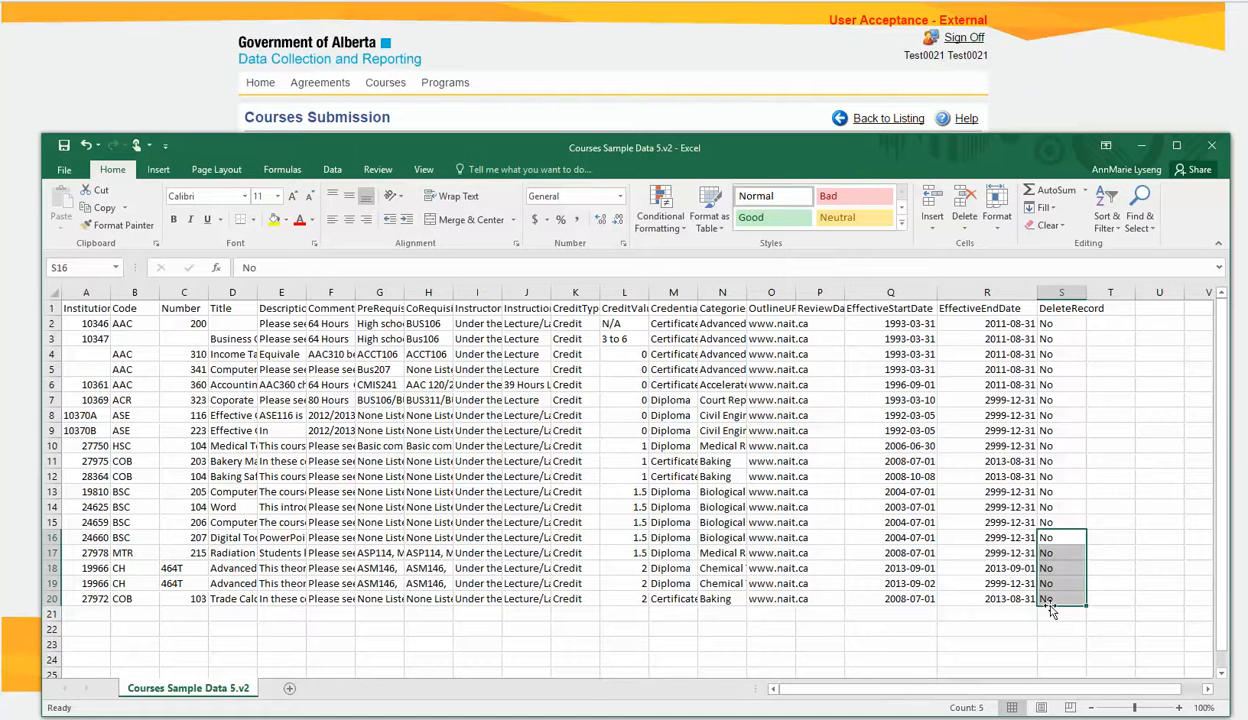
Step: Examine the blank InstitutionCourseID, Code, Number and Title cells in rows 2 to 5 and the CreditValue entries in L2:L4
{"action": "left_click", "coordinate": [90, 354]}
{"action": "left_click", "coordinate": [88, 368]}
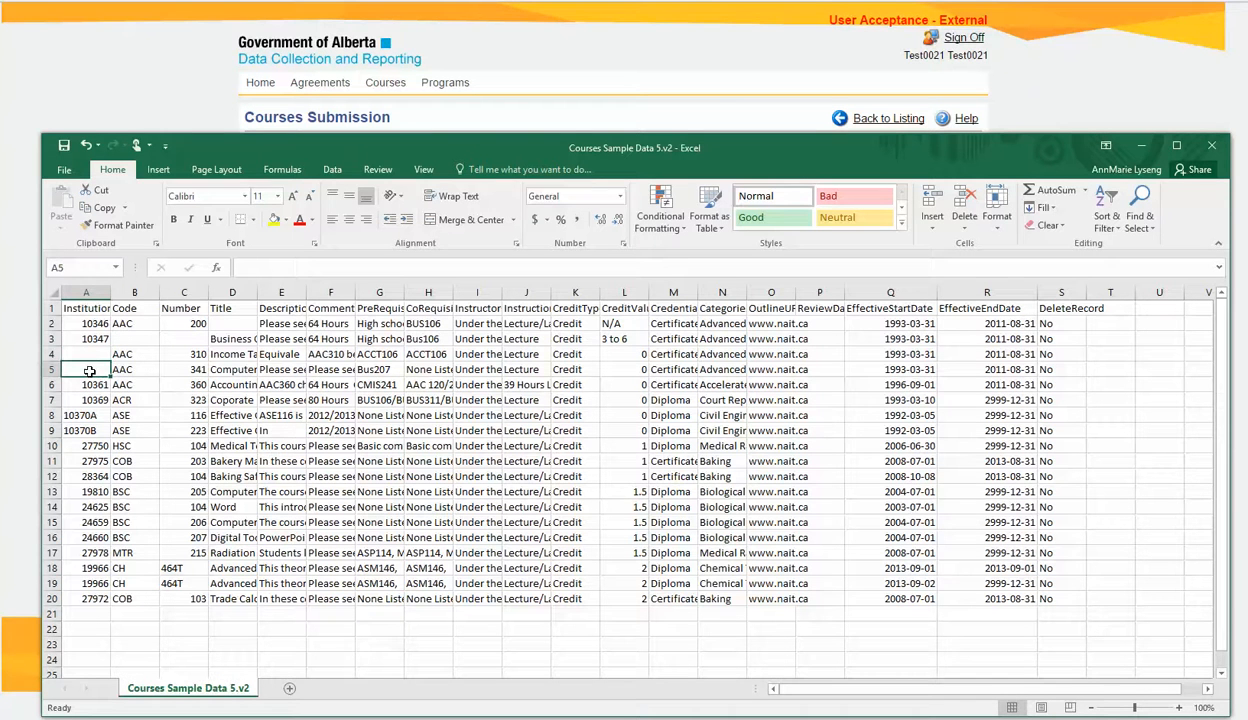
{"action": "left_click_drag", "start_coordinate": [125, 338], "coordinate": [202, 342]}
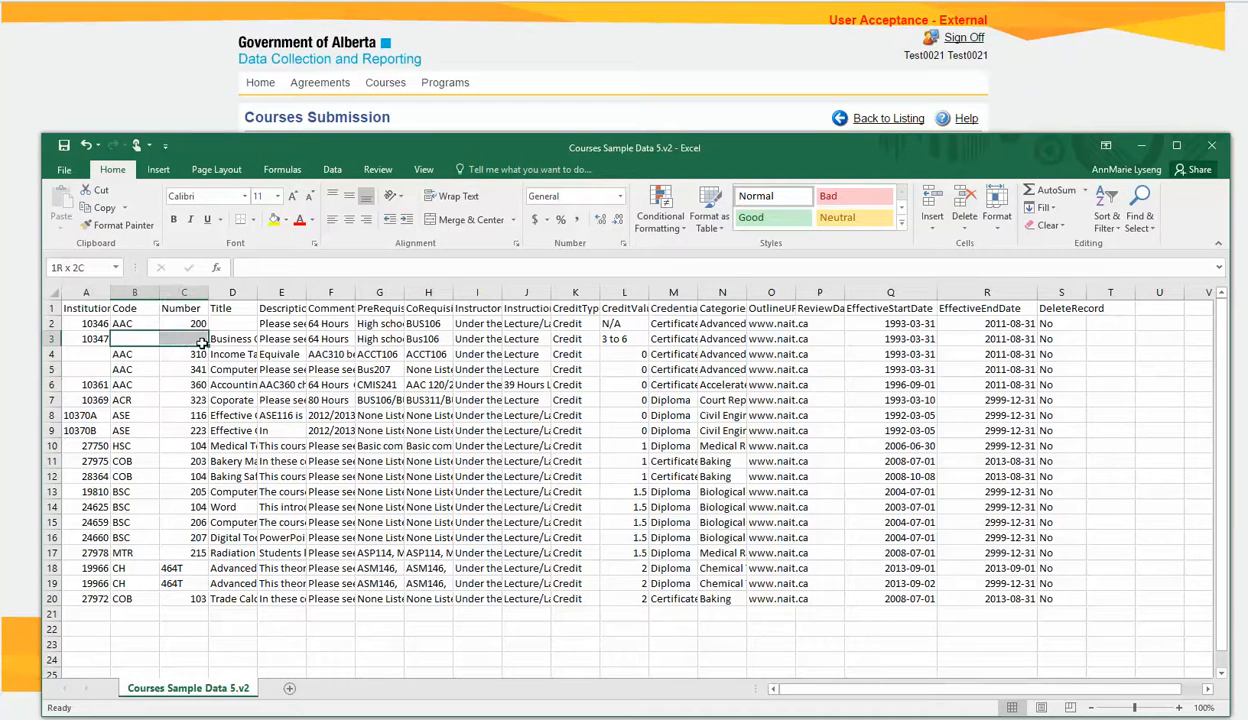
{"action": "left_click", "coordinate": [229, 321]}
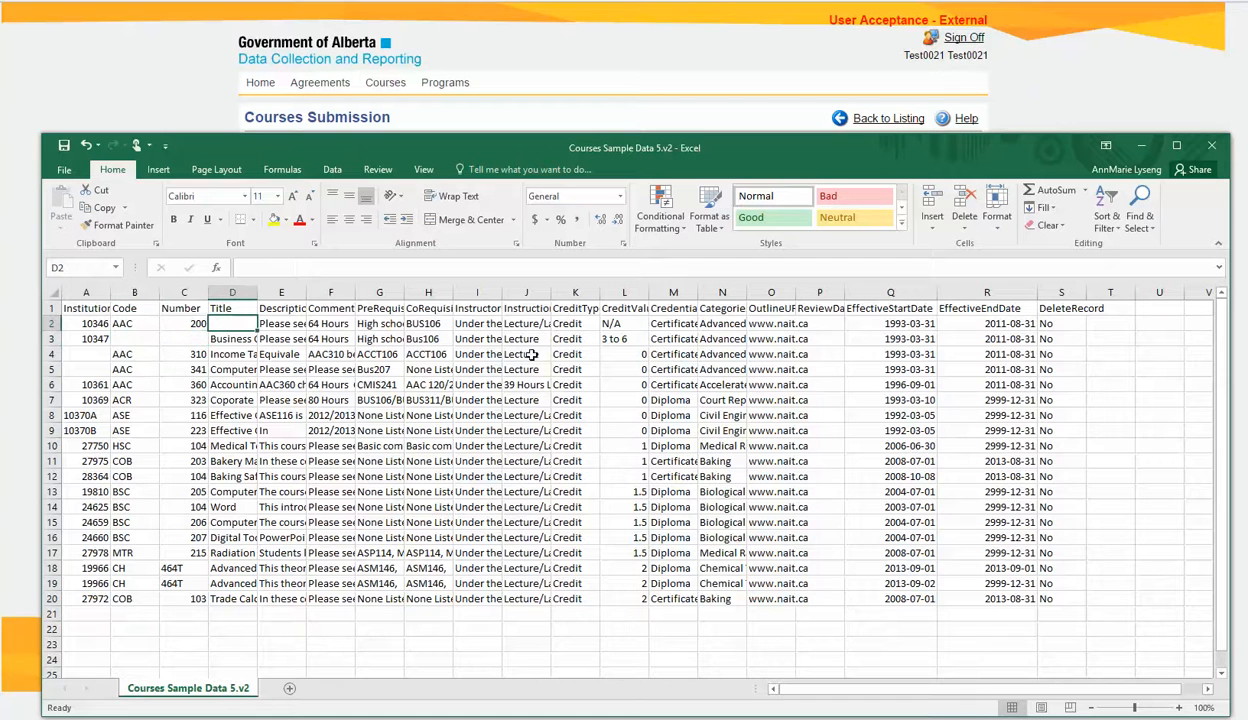
{"action": "left_click", "coordinate": [617, 340]}
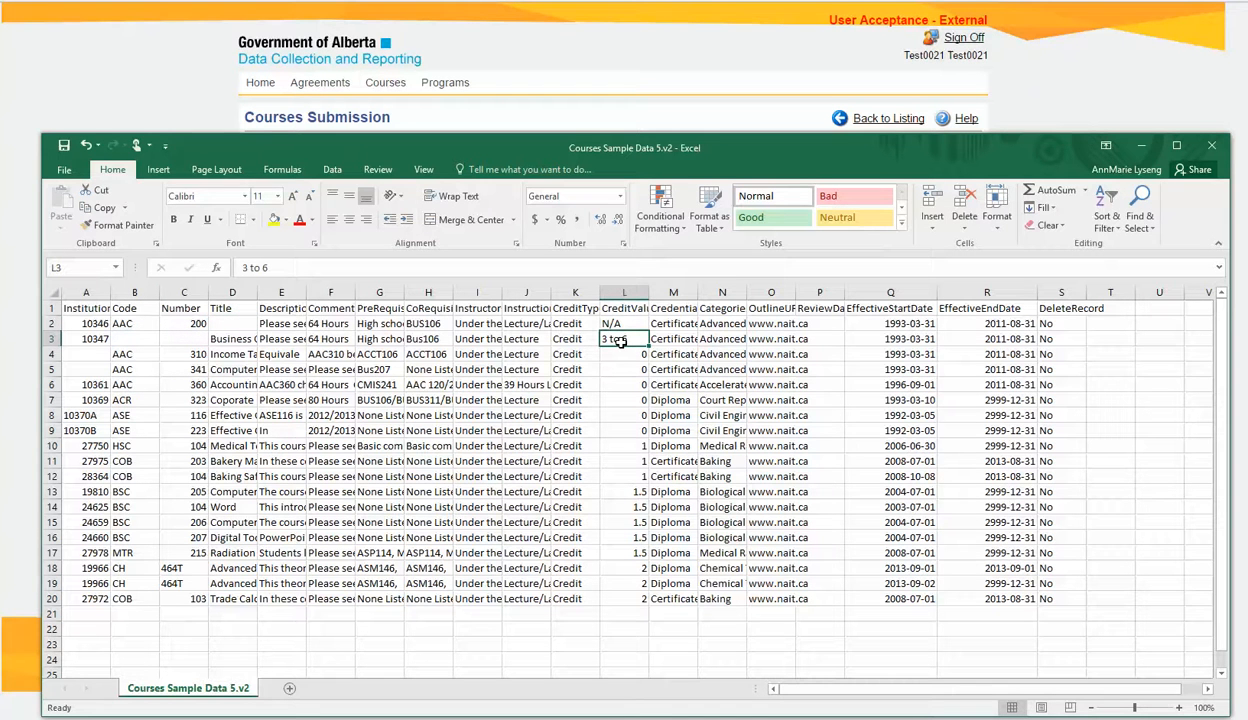
{"action": "left_click", "coordinate": [637, 355]}
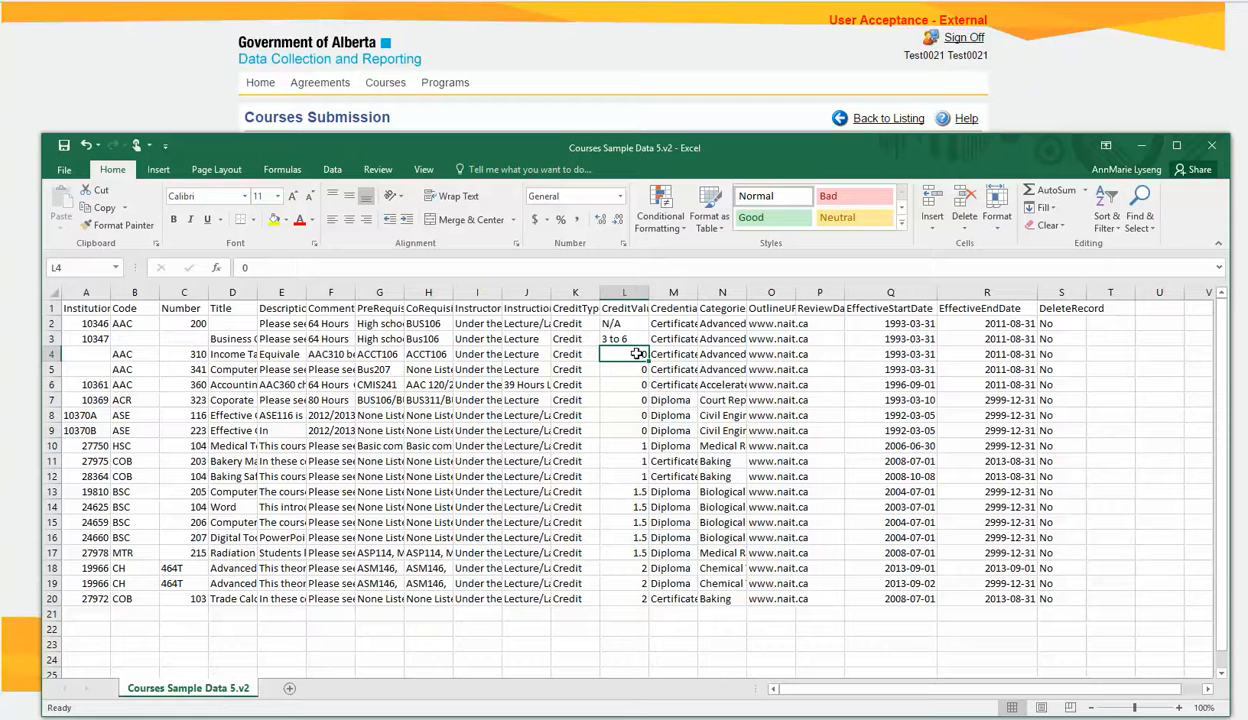
{"action": "left_click", "coordinate": [618, 339]}
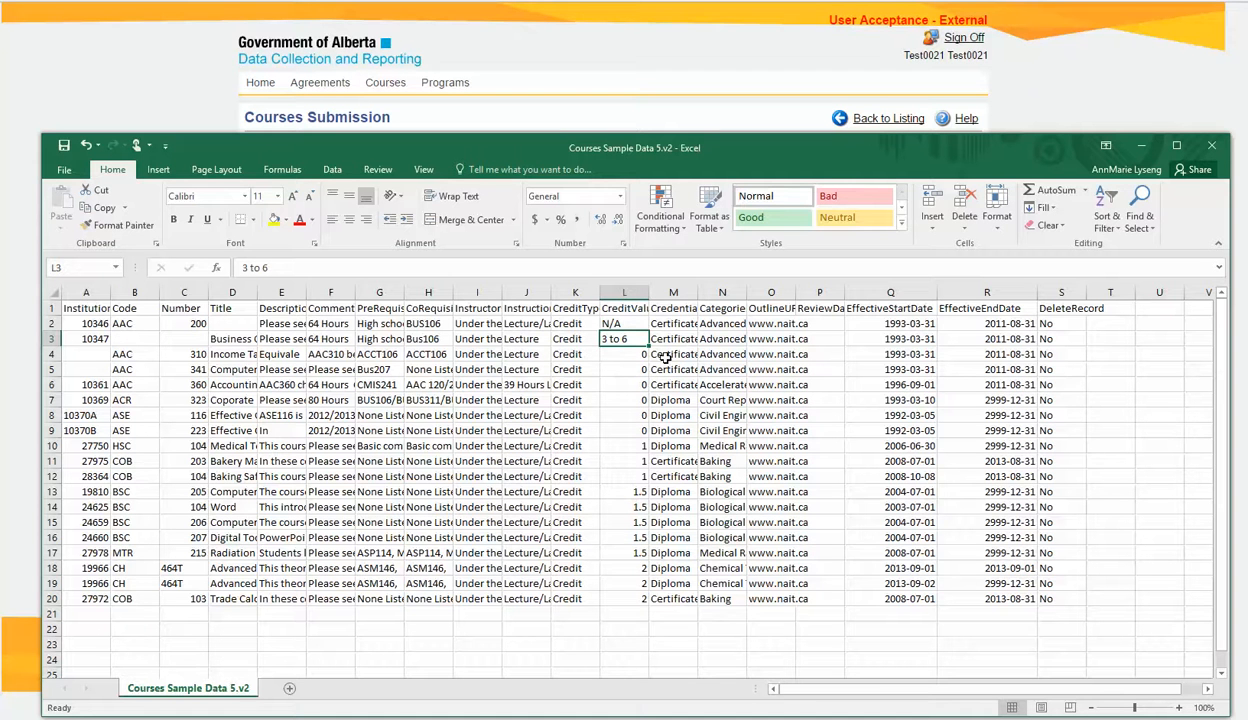
{"action": "left_click", "coordinate": [631, 324]}
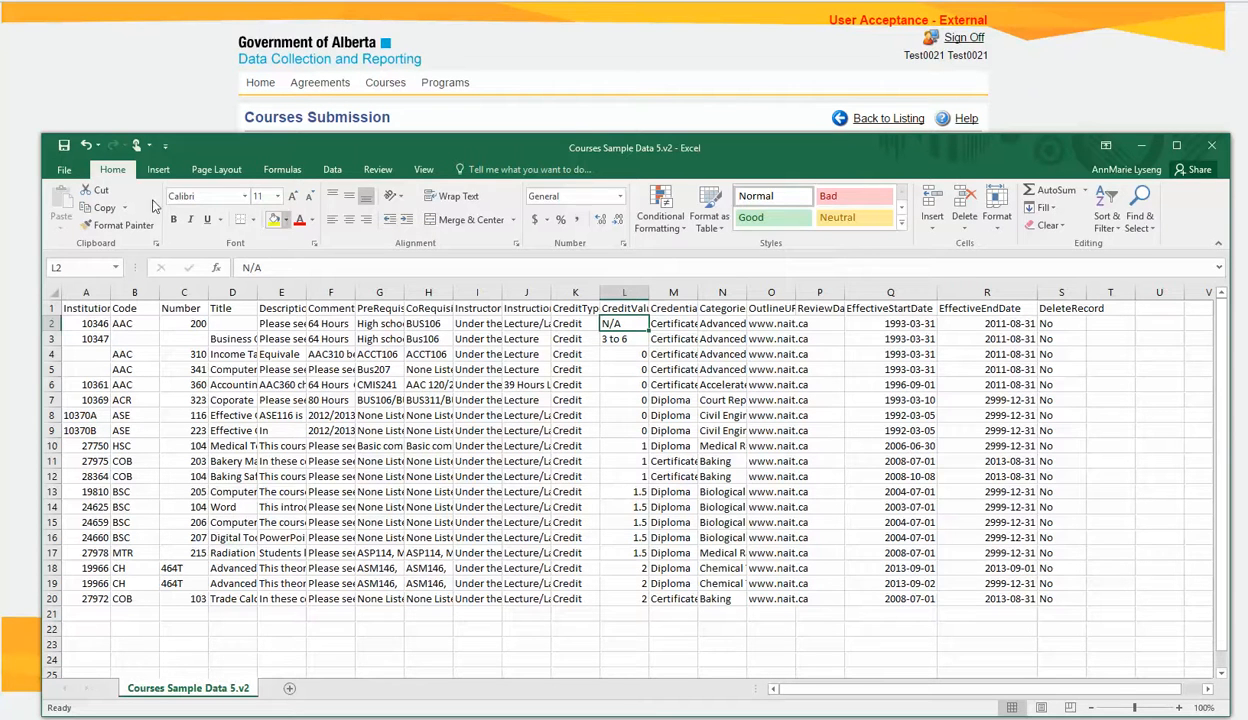
Step: Save the Courses Sample Data 5.v2 workbook, keeping the CSV (Comma delimited) format
{"action": "left_click", "coordinate": [63, 145]}
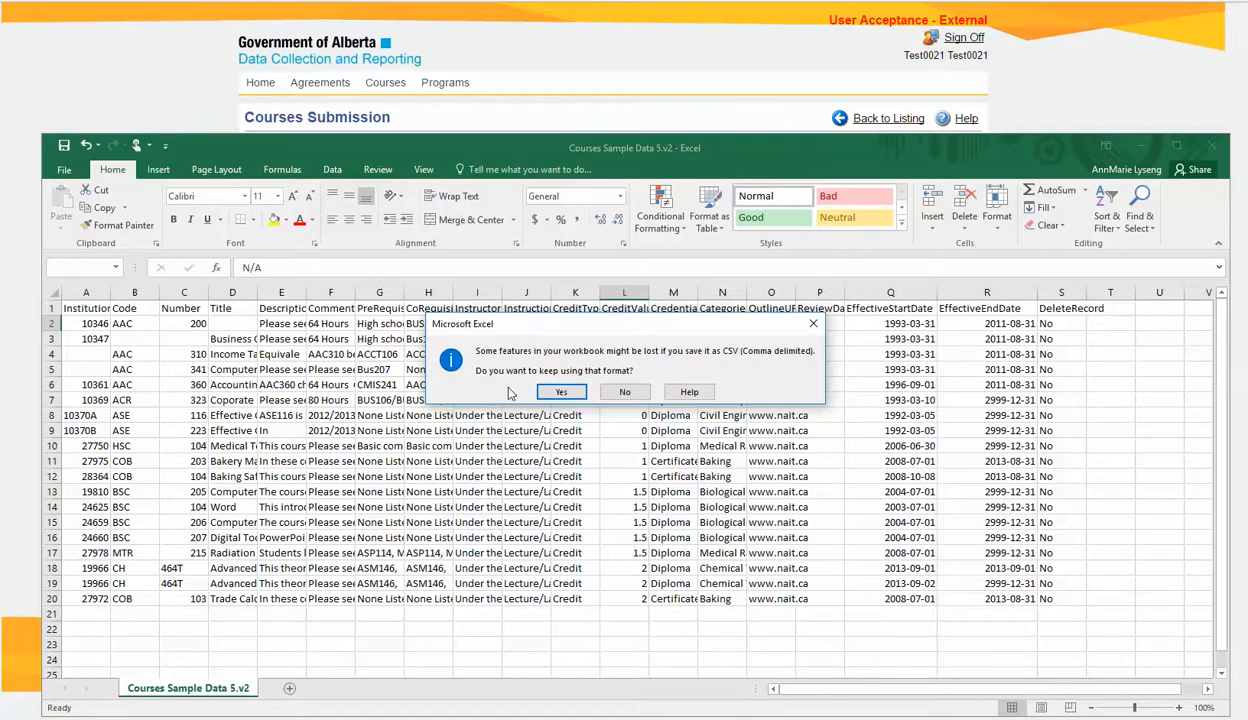
{"action": "left_click", "coordinate": [561, 391]}
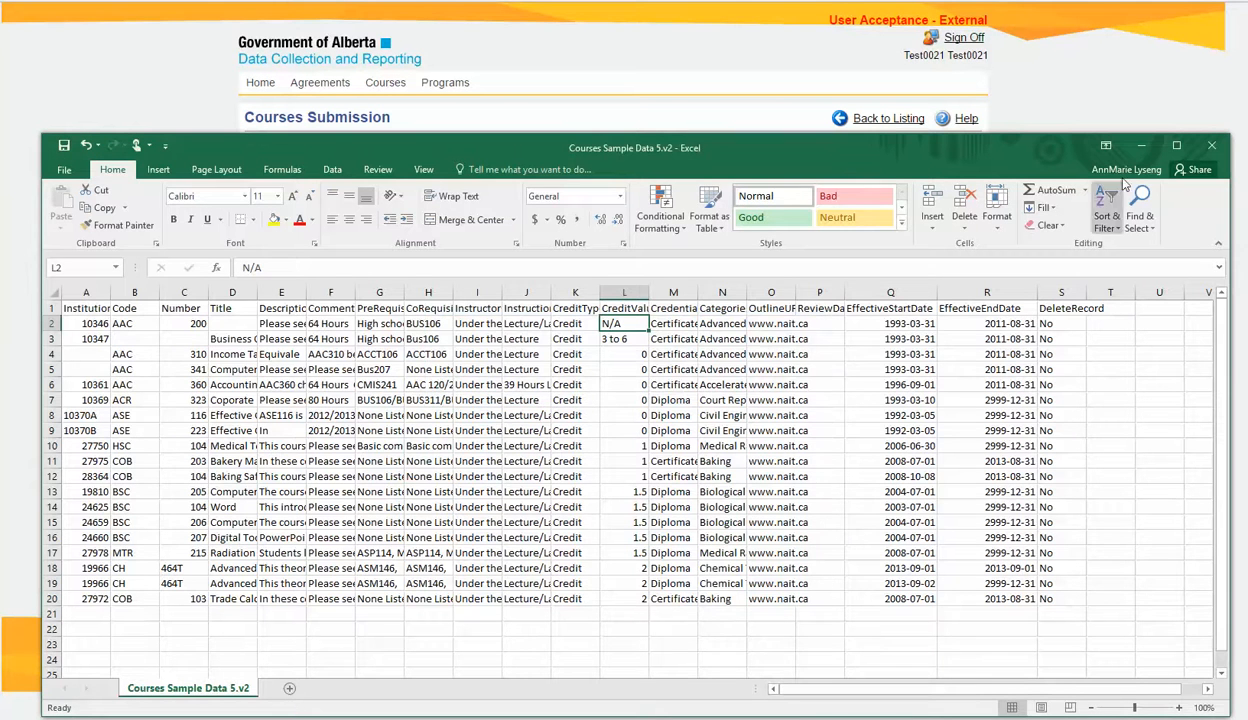
Step: Return to the Courses Submission page and review the Import Courses Data options without importing a file
{"action": "left_click", "coordinate": [1140, 145]}
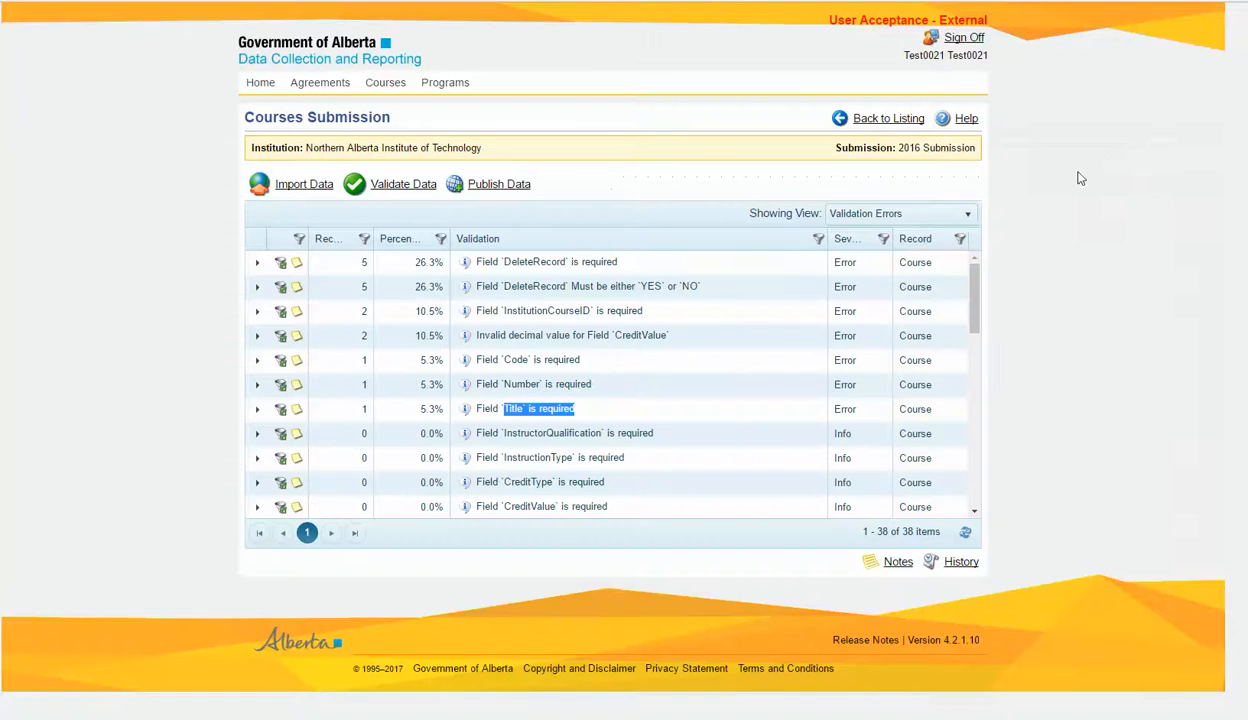
{"action": "left_click", "coordinate": [303, 186]}
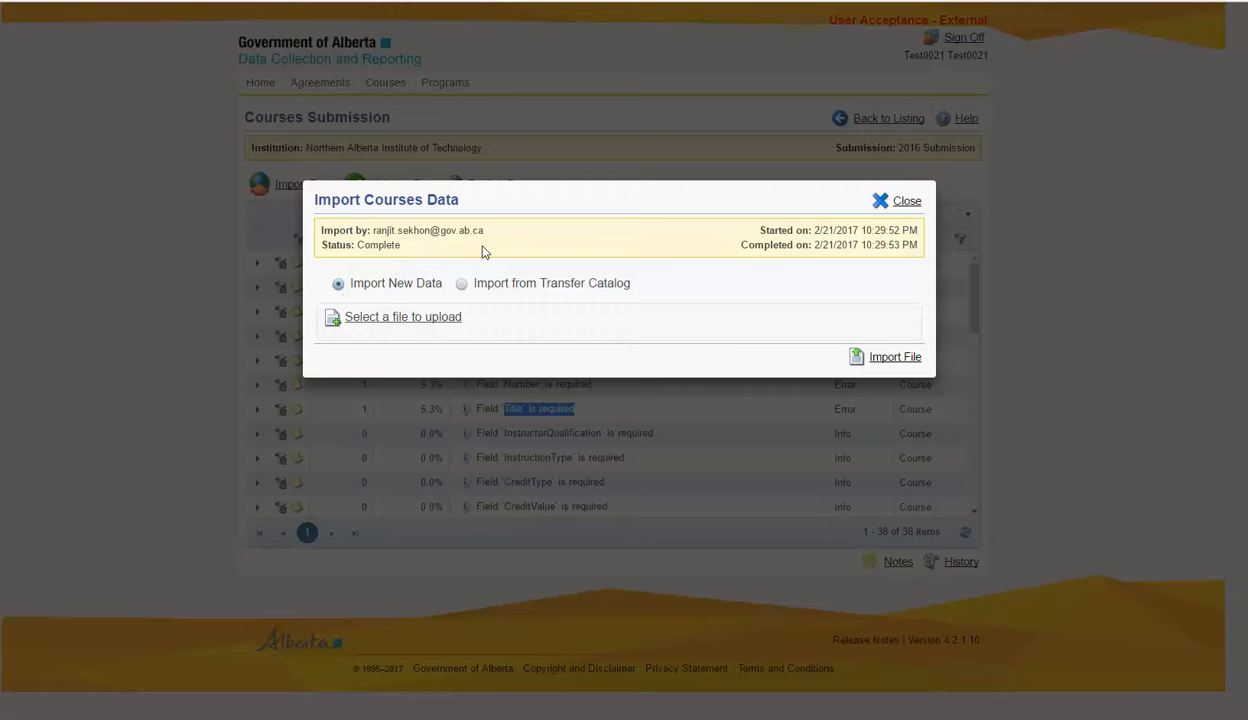
{"action": "left_click", "coordinate": [906, 203]}
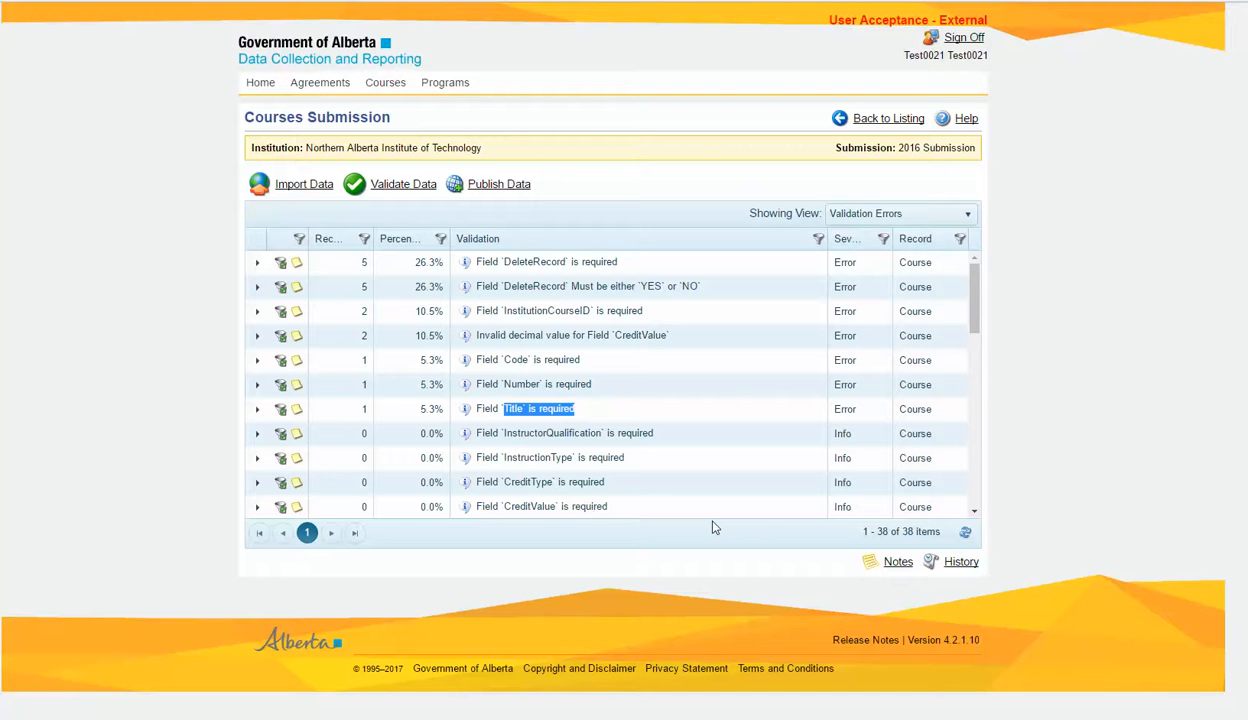
Step: Show the Course Records view and export the submission with the All Data option
{"action": "left_click", "coordinate": [950, 215]}
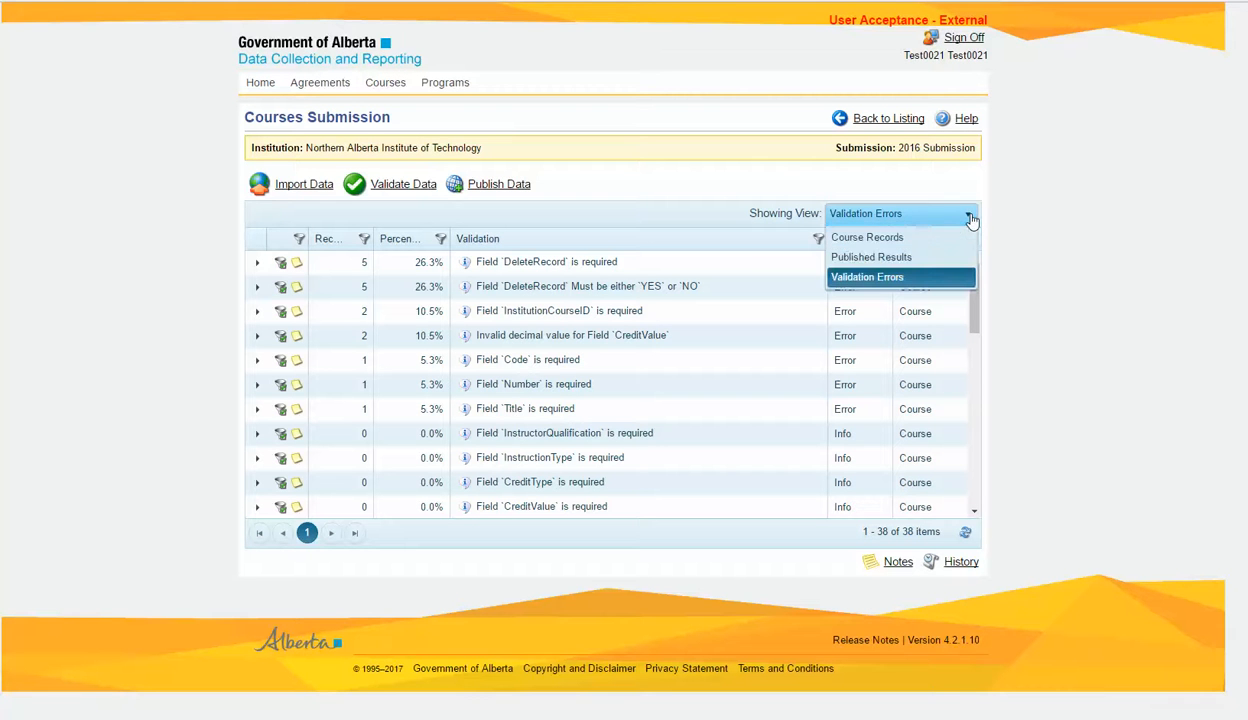
{"action": "left_click", "coordinate": [883, 242]}
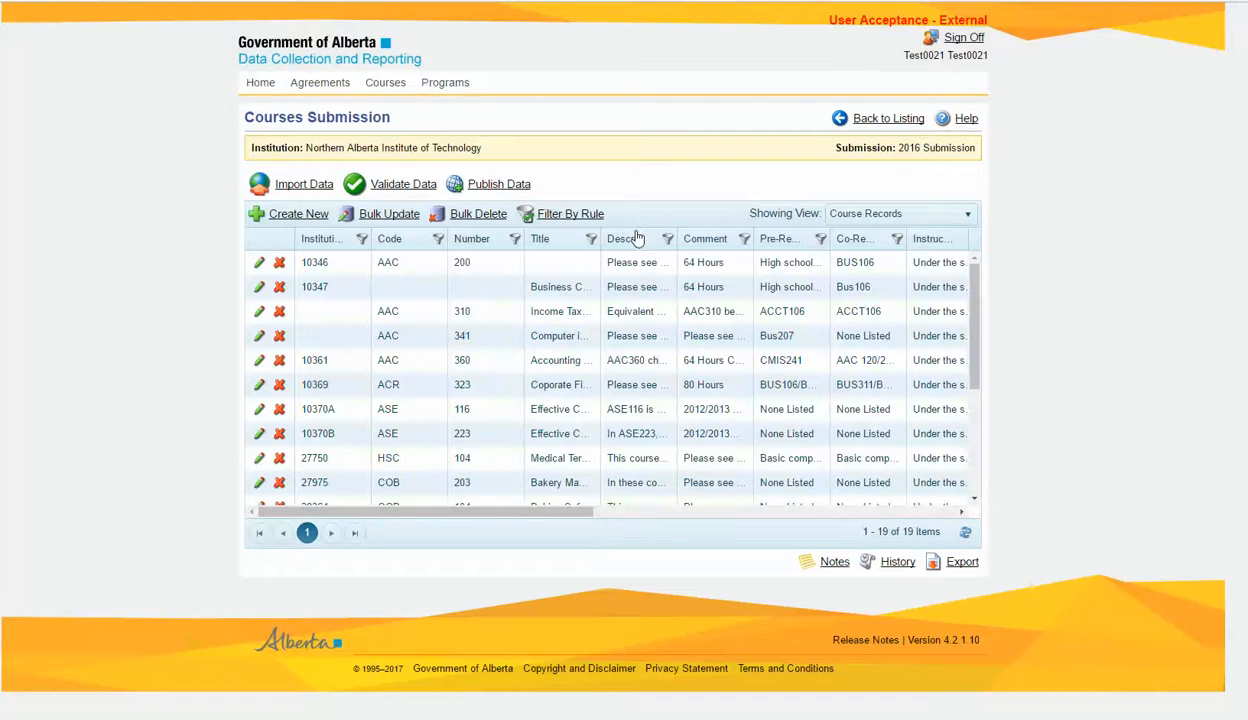
{"action": "left_click", "coordinate": [958, 566]}
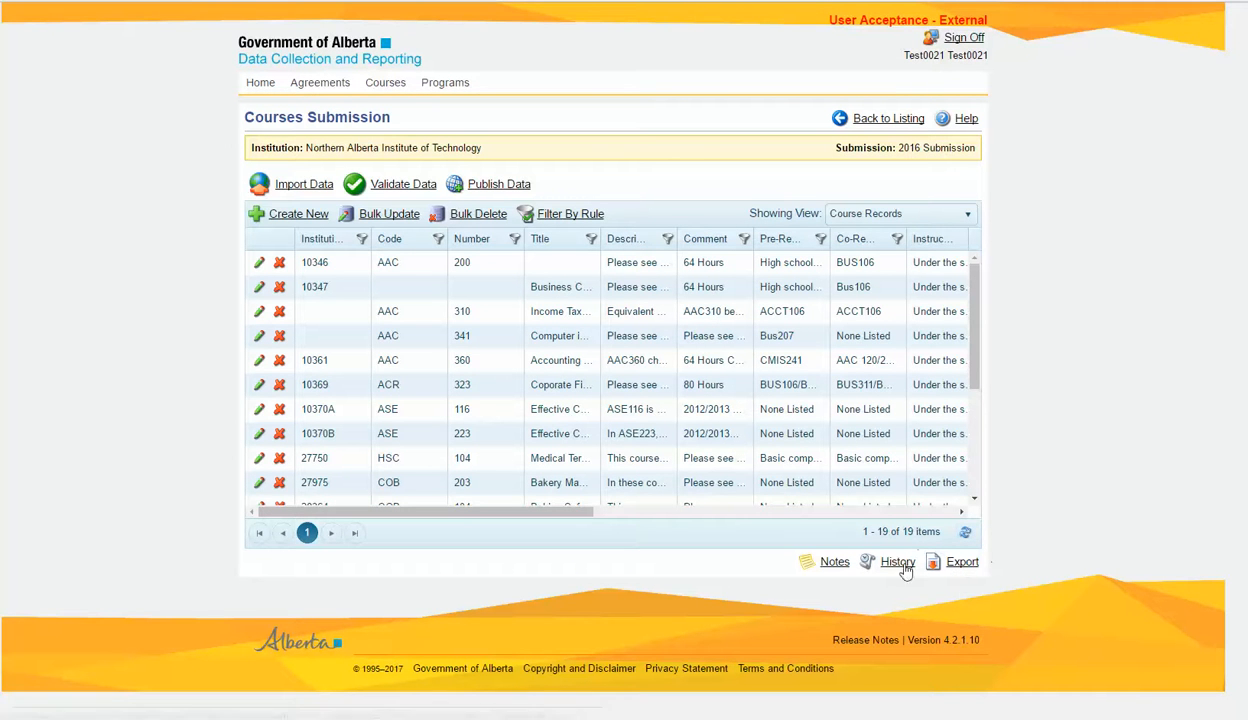
{"action": "left_click", "coordinate": [963, 564]}
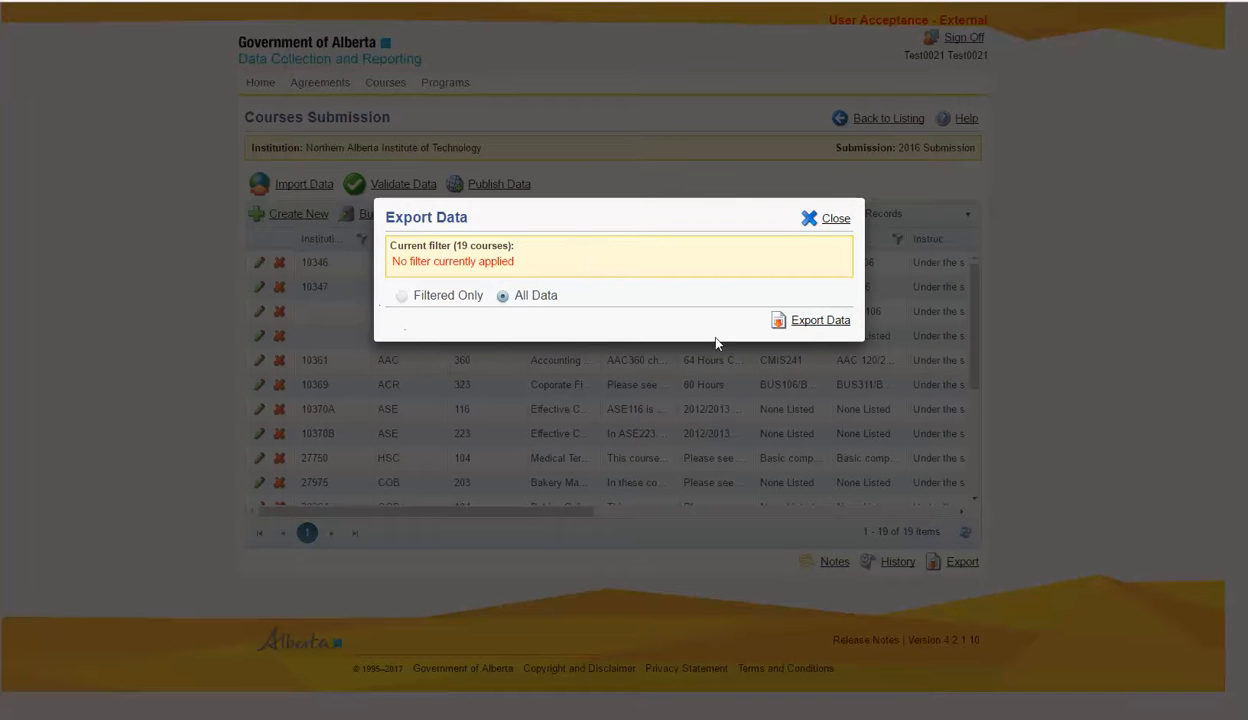
{"action": "left_click", "coordinate": [830, 322]}
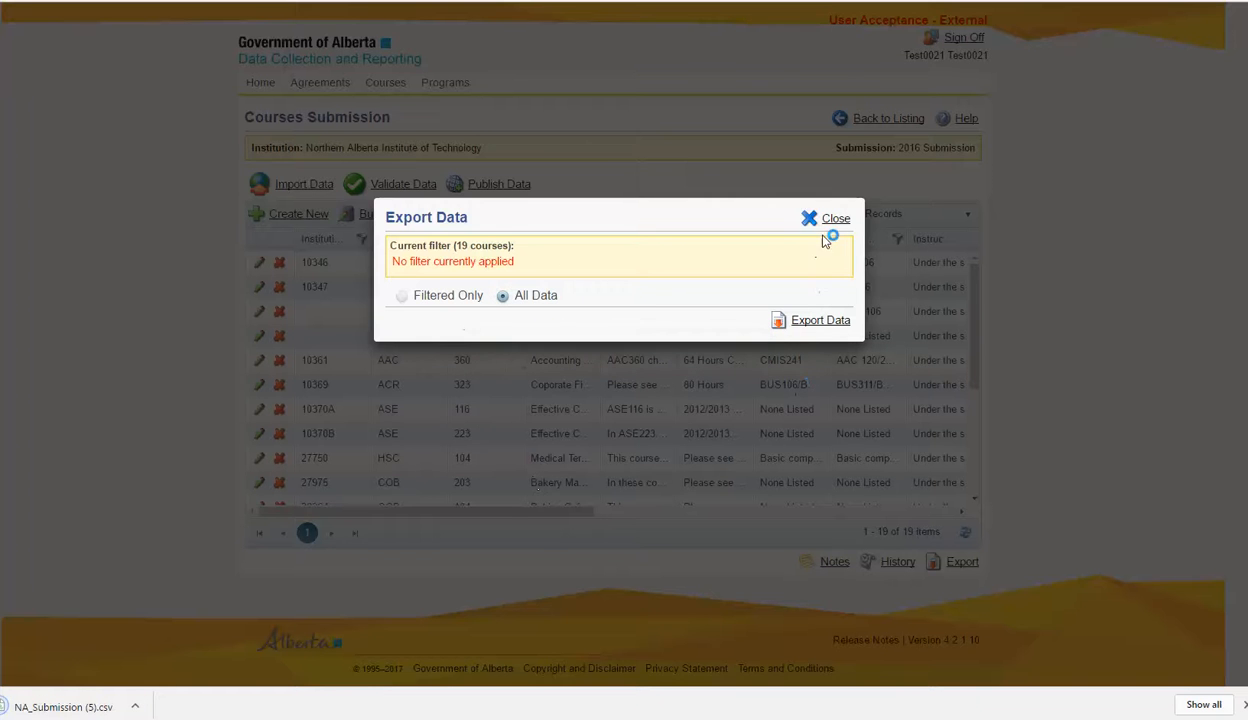
{"action": "left_click", "coordinate": [836, 220]}
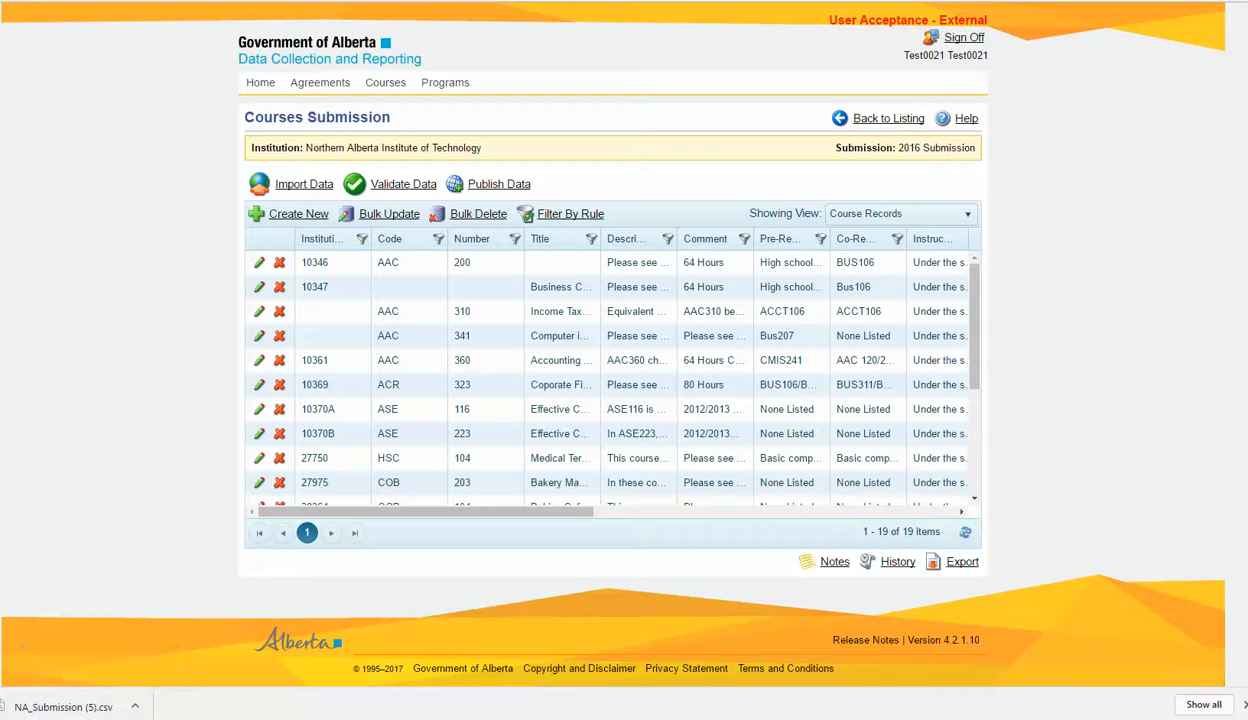
Step: Open the exported NA_Submission (5).csv in Excel to review its course records, close it and return to the Courses Submission page
{"action": "left_click", "coordinate": [134, 706]}
{"action": "left_click", "coordinate": [165, 597]}
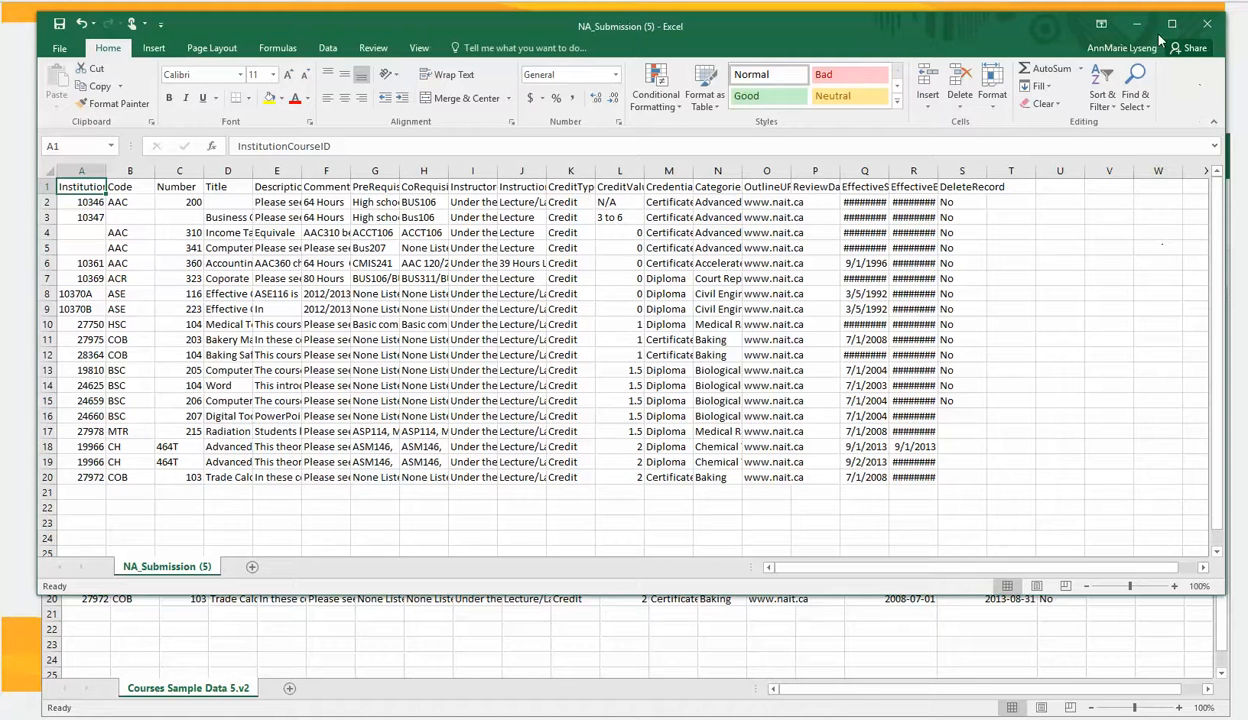
{"action": "left_click", "coordinate": [1208, 24]}
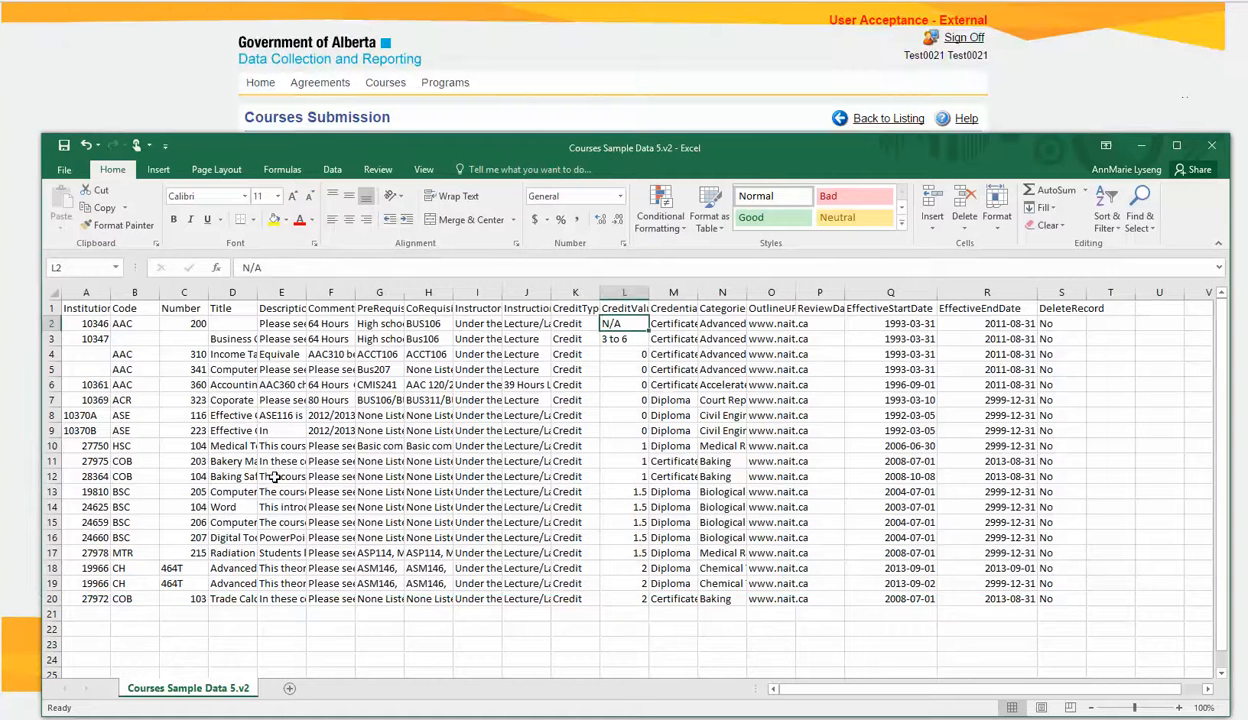
{"action": "left_click", "coordinate": [1141, 147]}
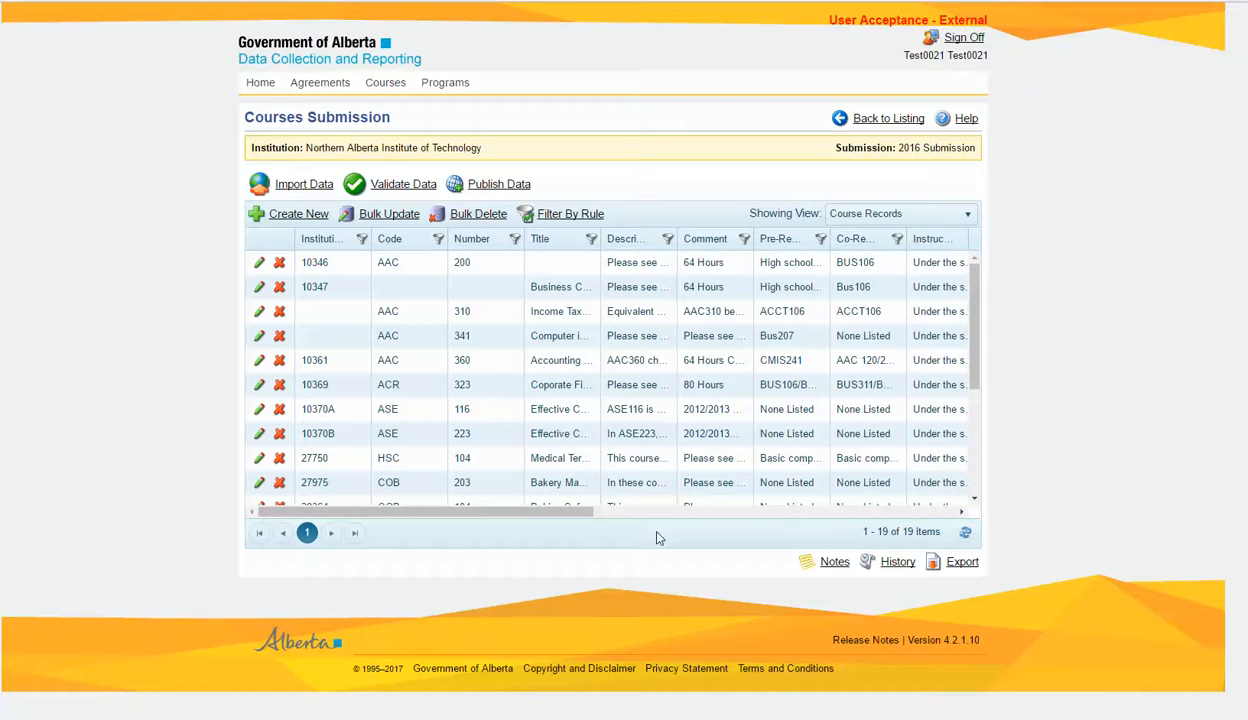
Step: Publish the available course records of the 2016 Submission and close the Publish Data dialog
{"action": "left_click", "coordinate": [500, 186]}
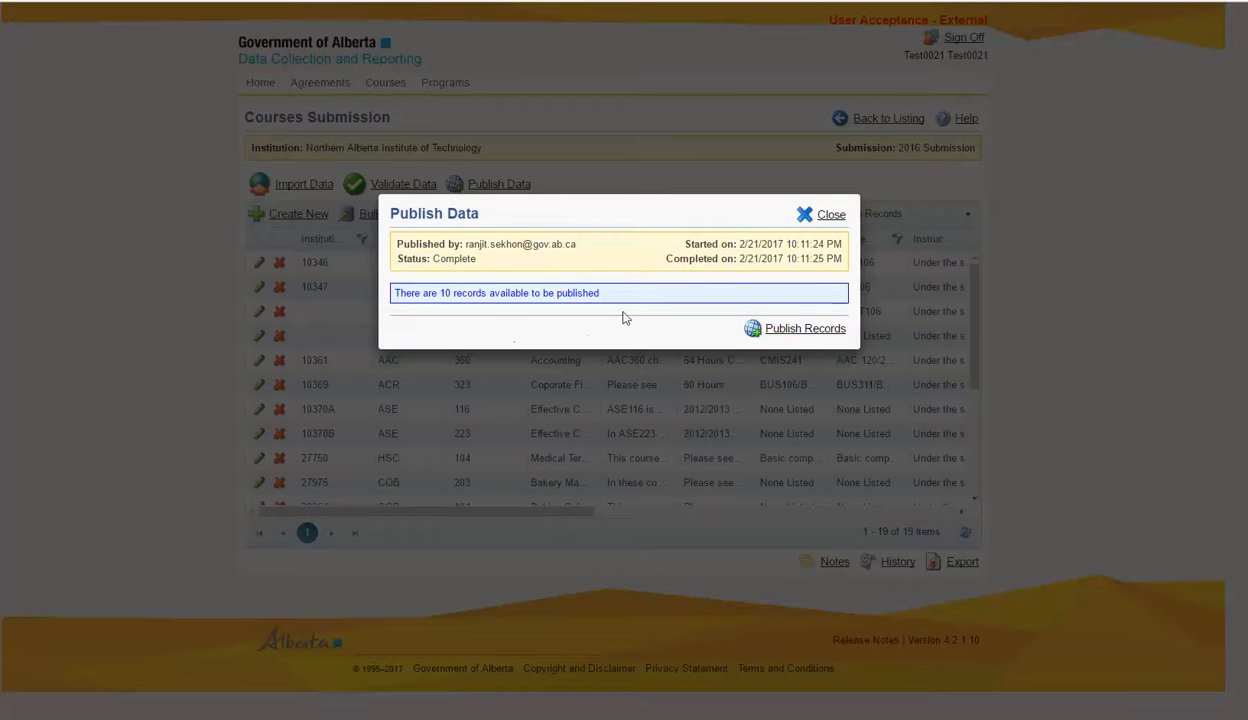
{"action": "left_click", "coordinate": [806, 330]}
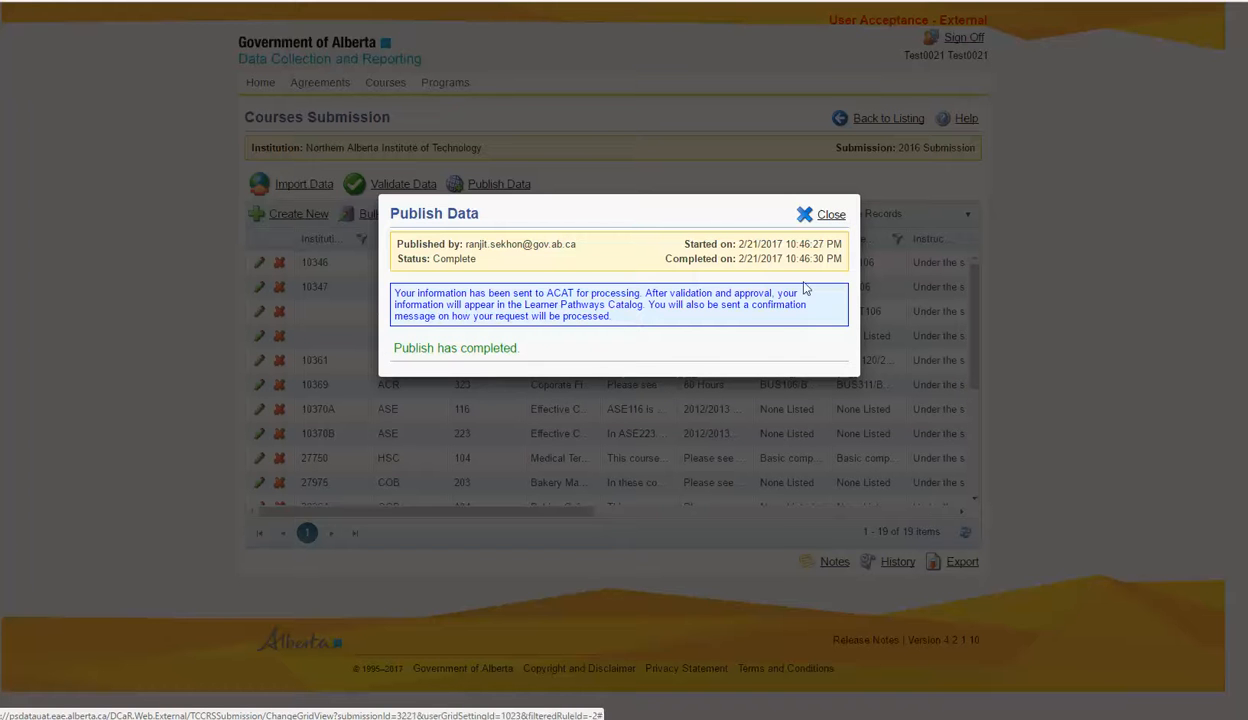
{"action": "left_click", "coordinate": [829, 216]}
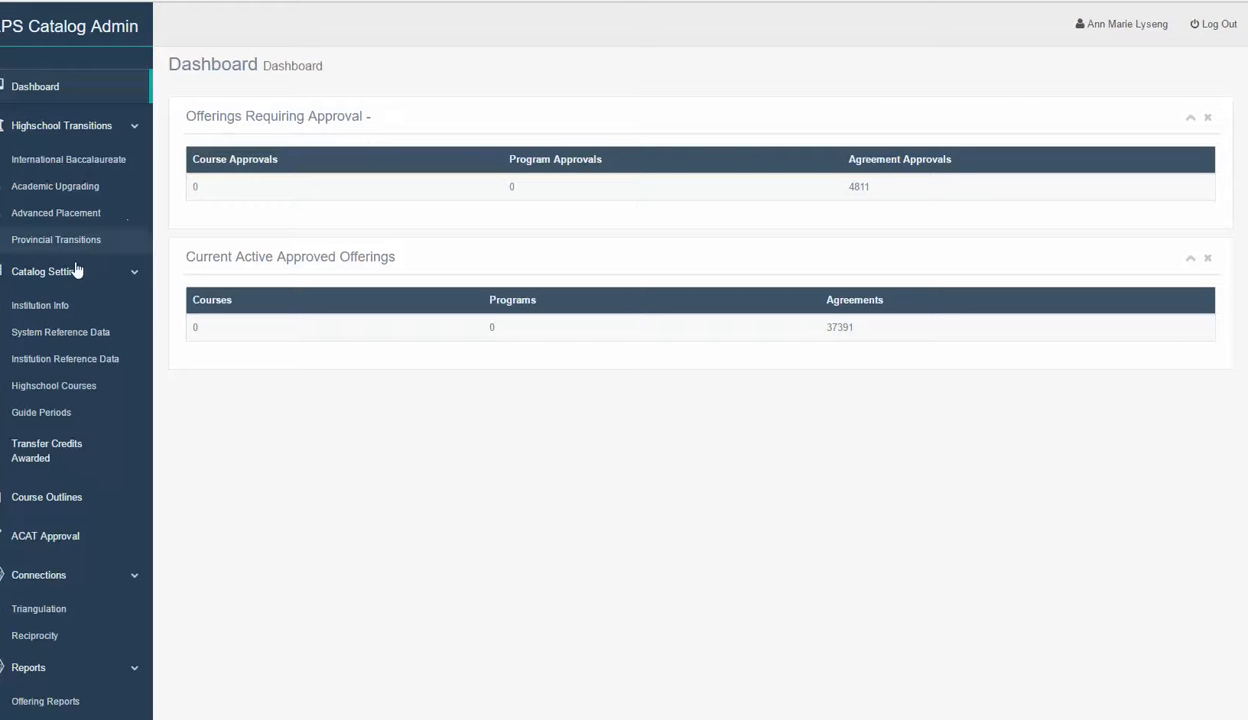
Step: Visit Institution Info in the Catalog Admin site, return to the submission's Published Results view and expand the Published Records
{"action": "left_click", "coordinate": [53, 311]}
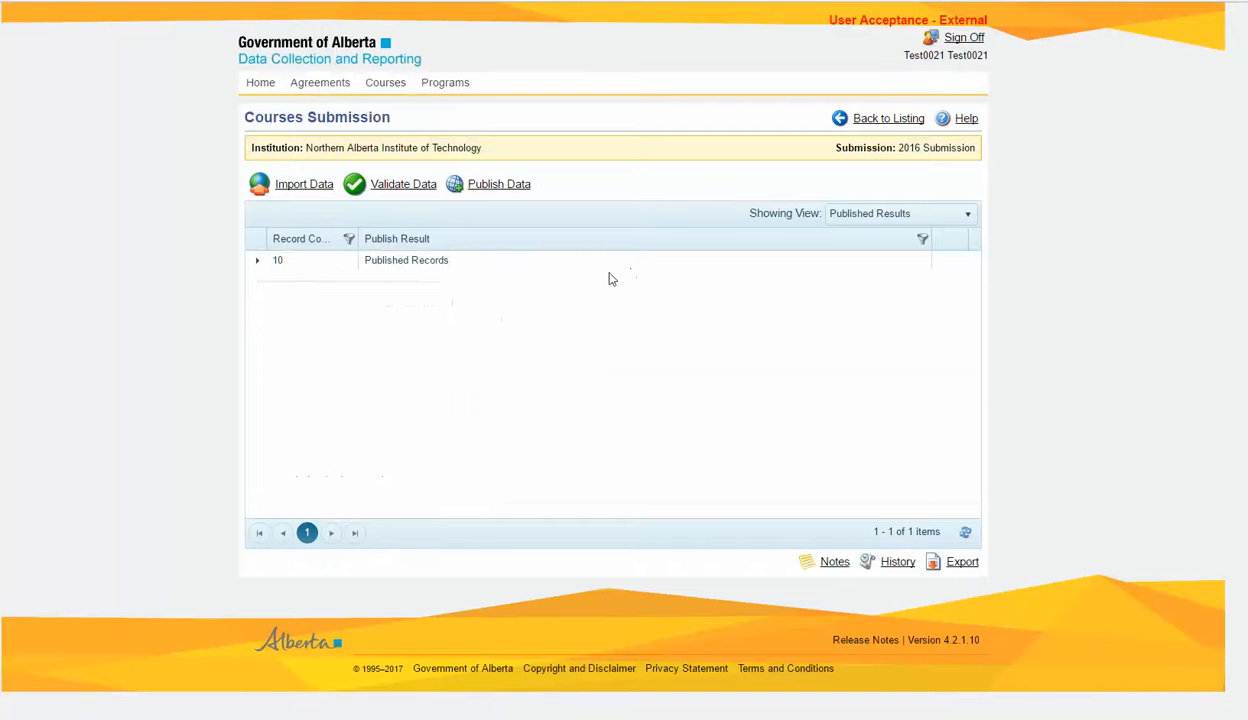
{"action": "left_click", "coordinate": [257, 263]}
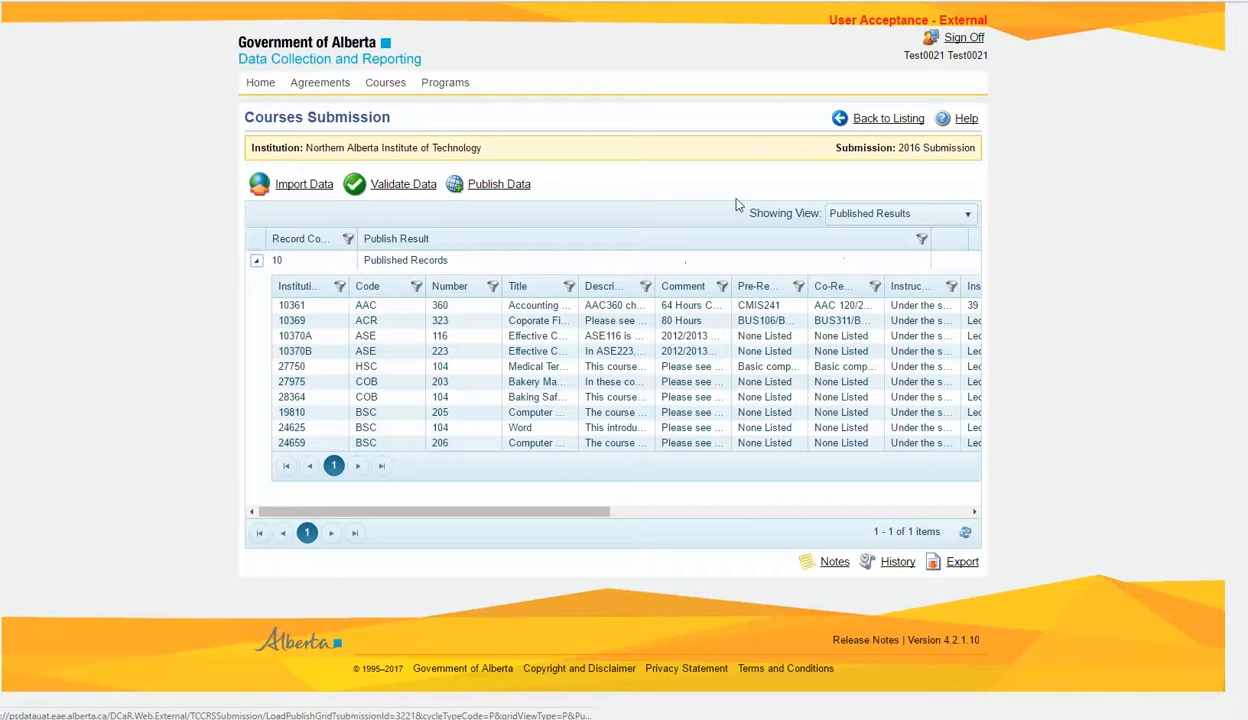
Step: Export the data from the Published Results view with the All Data option
{"action": "left_click", "coordinate": [961, 563]}
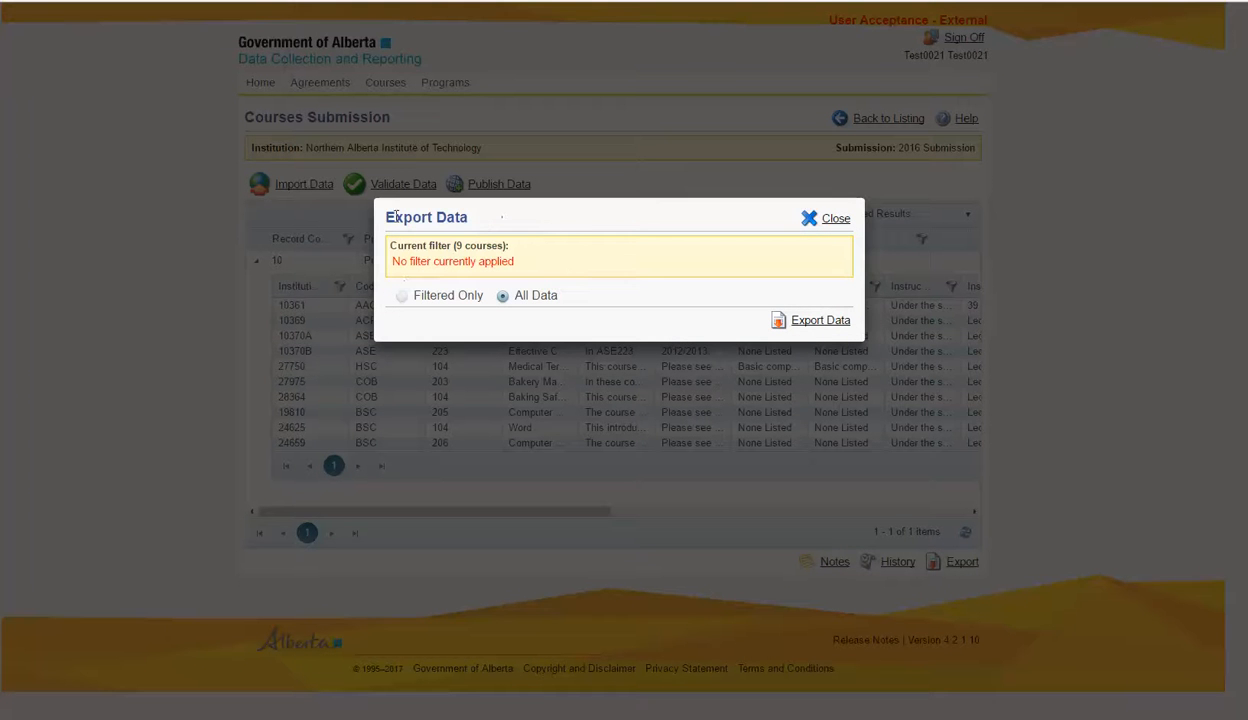
{"action": "left_click", "coordinate": [819, 325]}
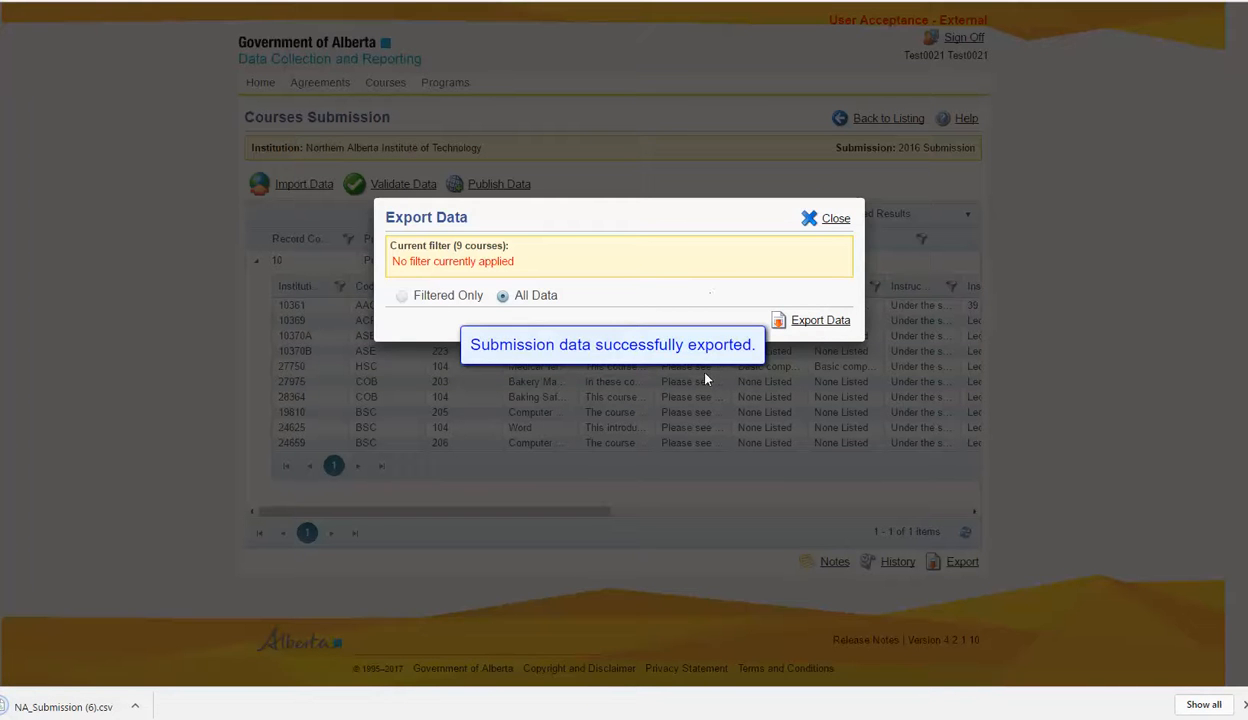
{"action": "left_click", "coordinate": [835, 220]}
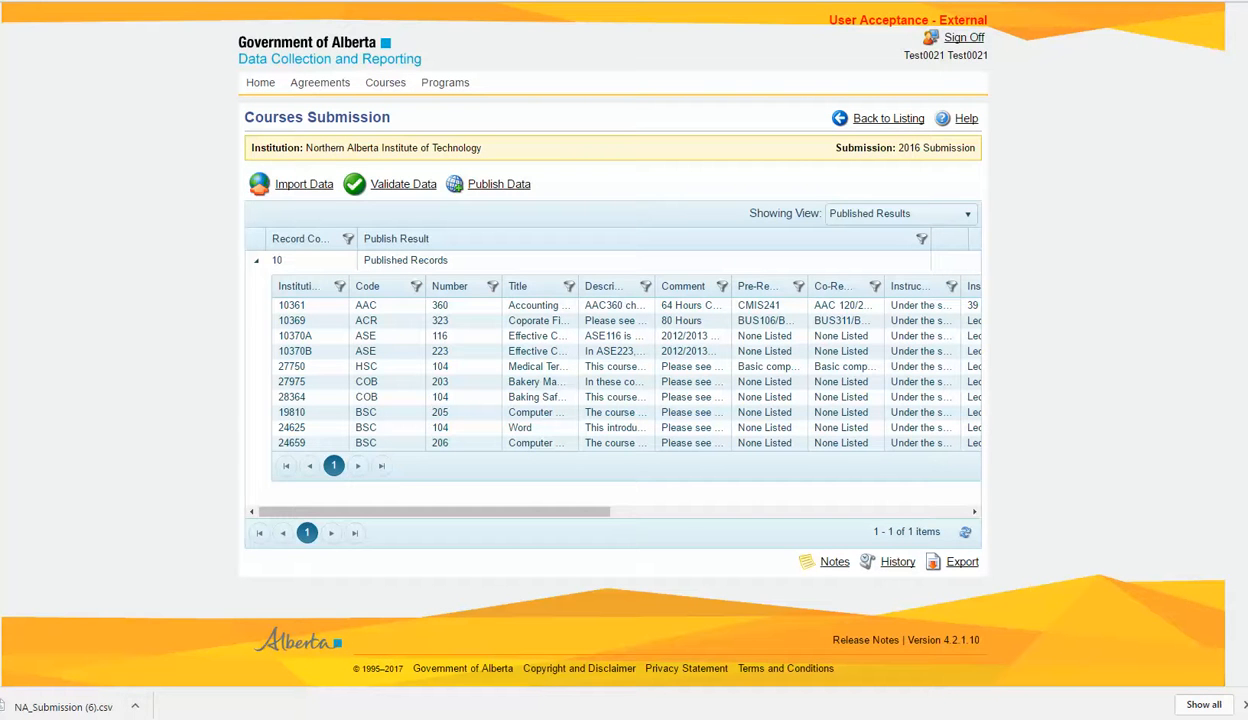
Step: Open the exported NA_Submission (6).csv, with wider effective date columns, and examine the blank Code, Number and DeleteRecord cells in B3:C3 and S6:S10
{"action": "left_click", "coordinate": [134, 705]}
{"action": "left_click", "coordinate": [190, 607]}
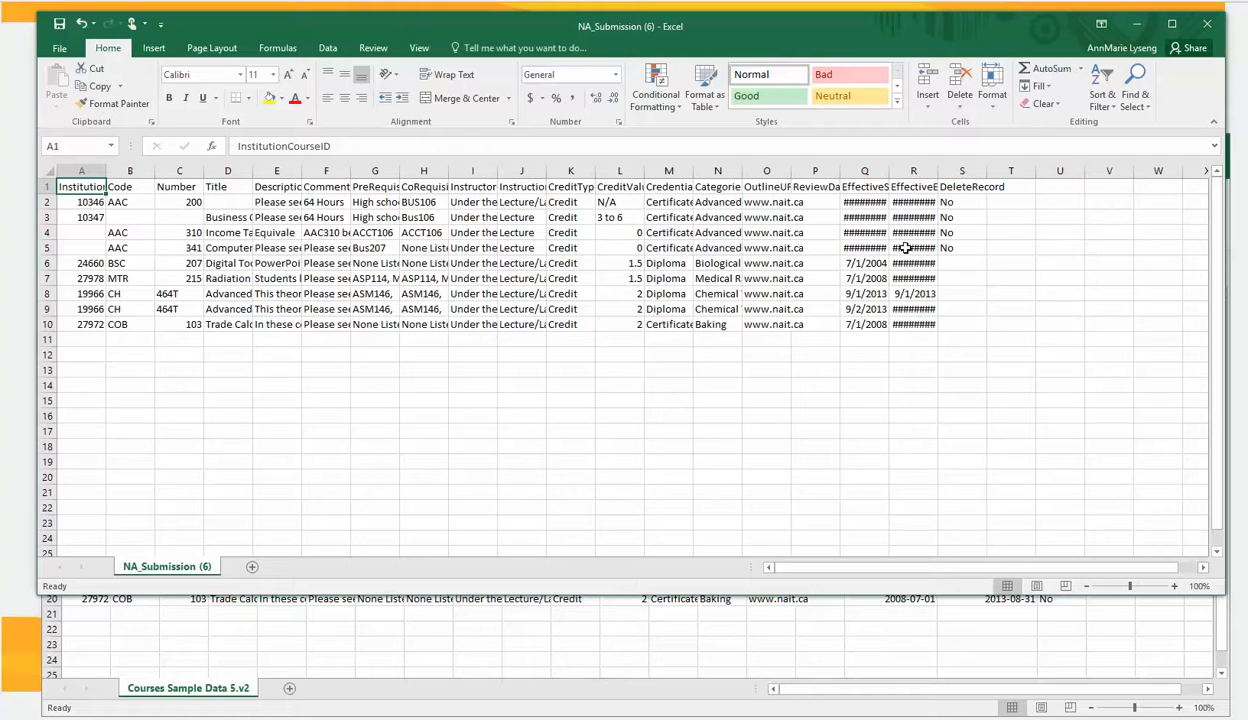
{"action": "left_click_drag", "start_coordinate": [889, 172], "coordinate": [970, 173]}
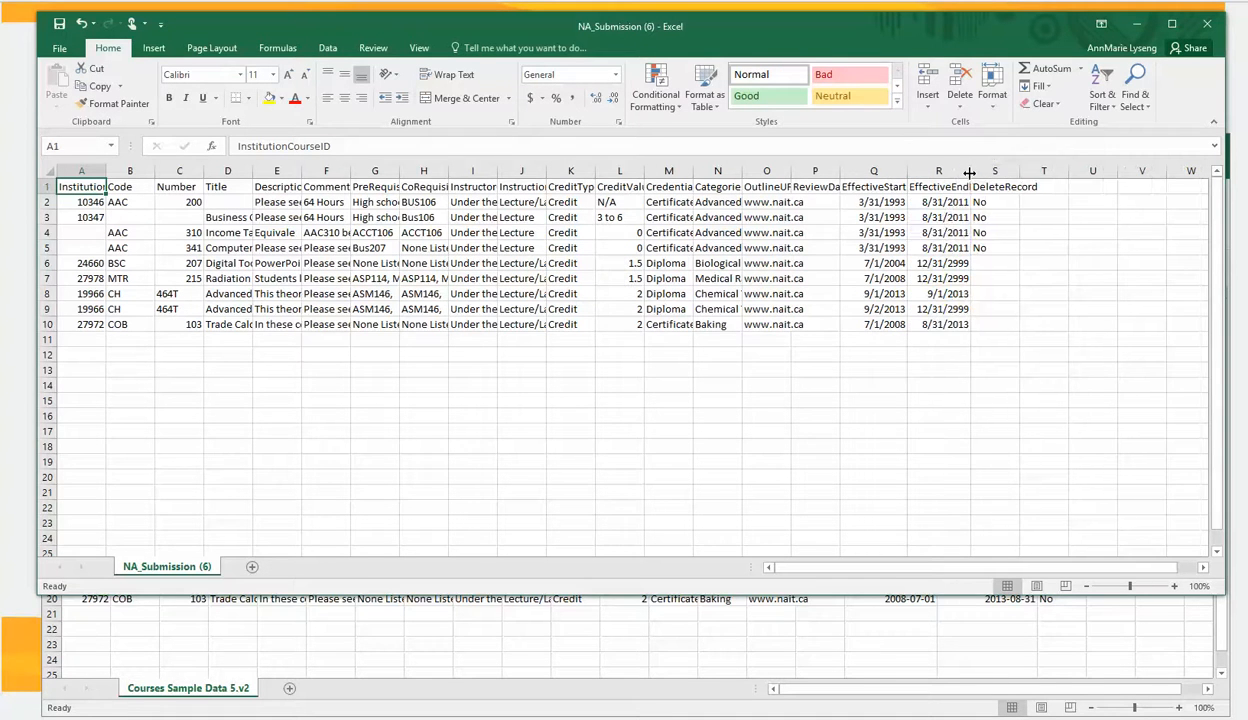
{"action": "left_click_drag", "start_coordinate": [85, 228], "coordinate": [178, 215]}
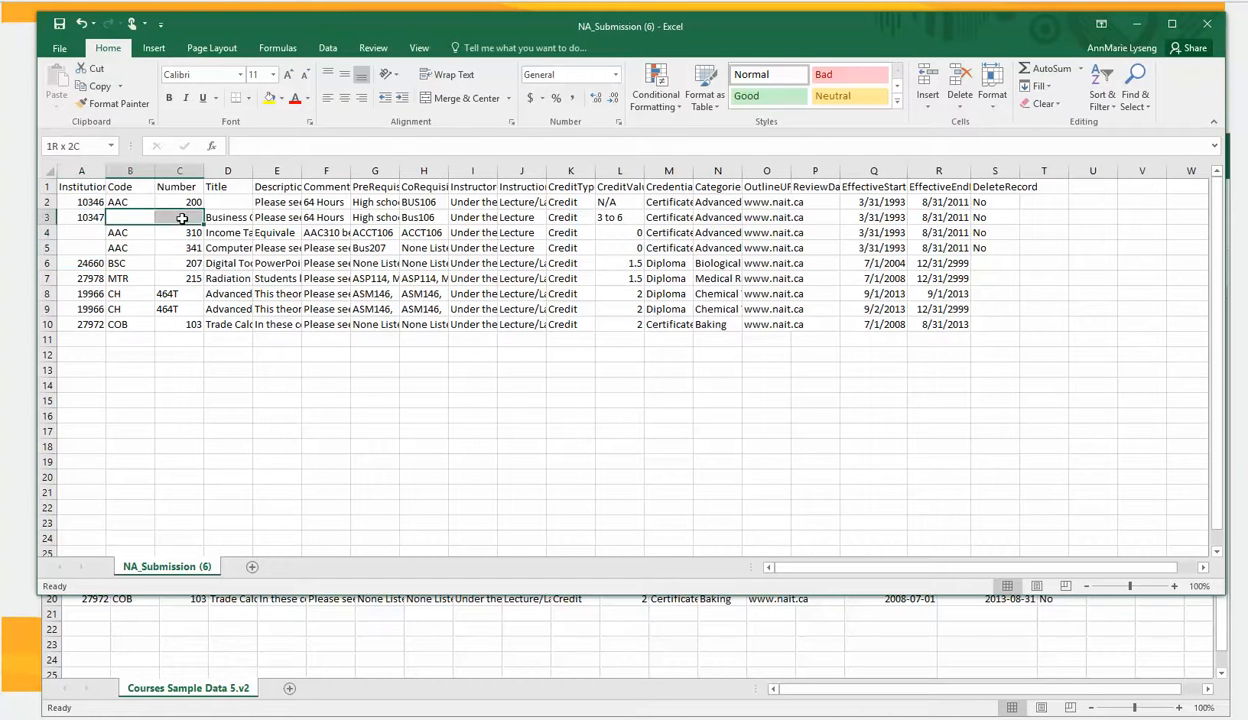
{"action": "left_click_drag", "start_coordinate": [978, 265], "coordinate": [1005, 319]}
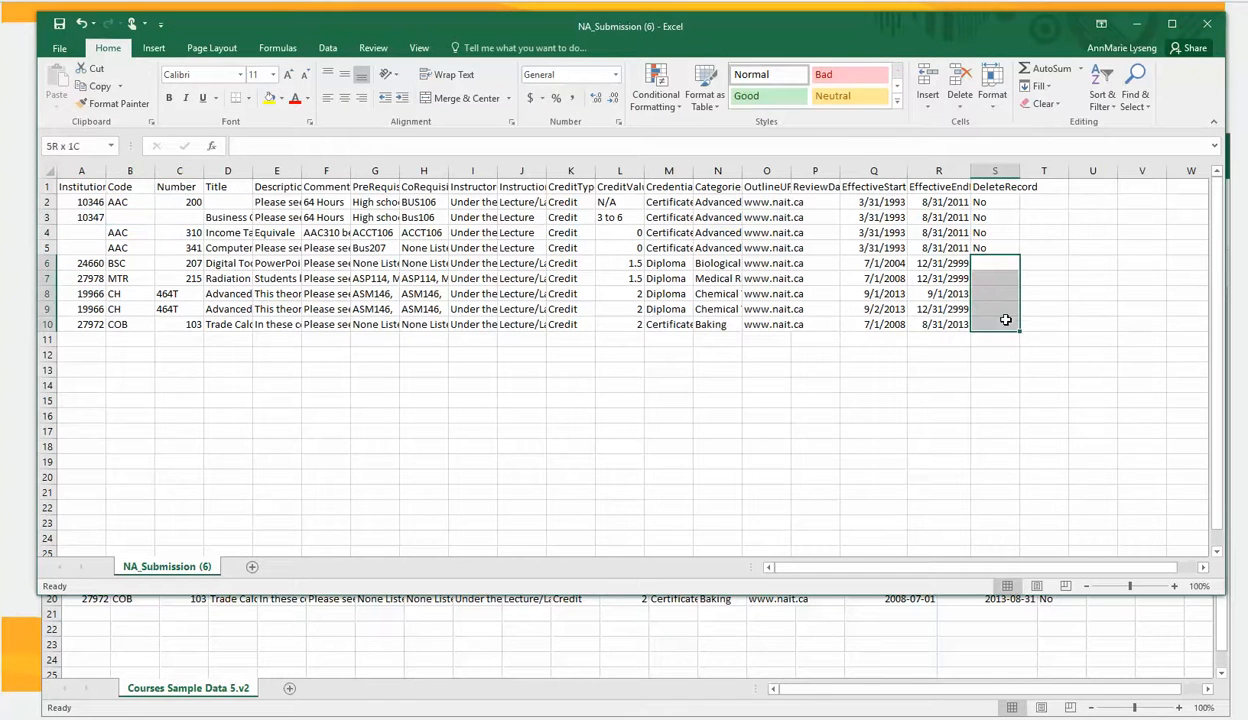
Step: Check the CreditValue entries in L3 and L2 of the exported data, and minimize both Excel workbooks to get back to the course submission
{"action": "left_click", "coordinate": [619, 215]}
{"action": "left_click", "coordinate": [619, 204]}
{"action": "left_click", "coordinate": [650, 382]}
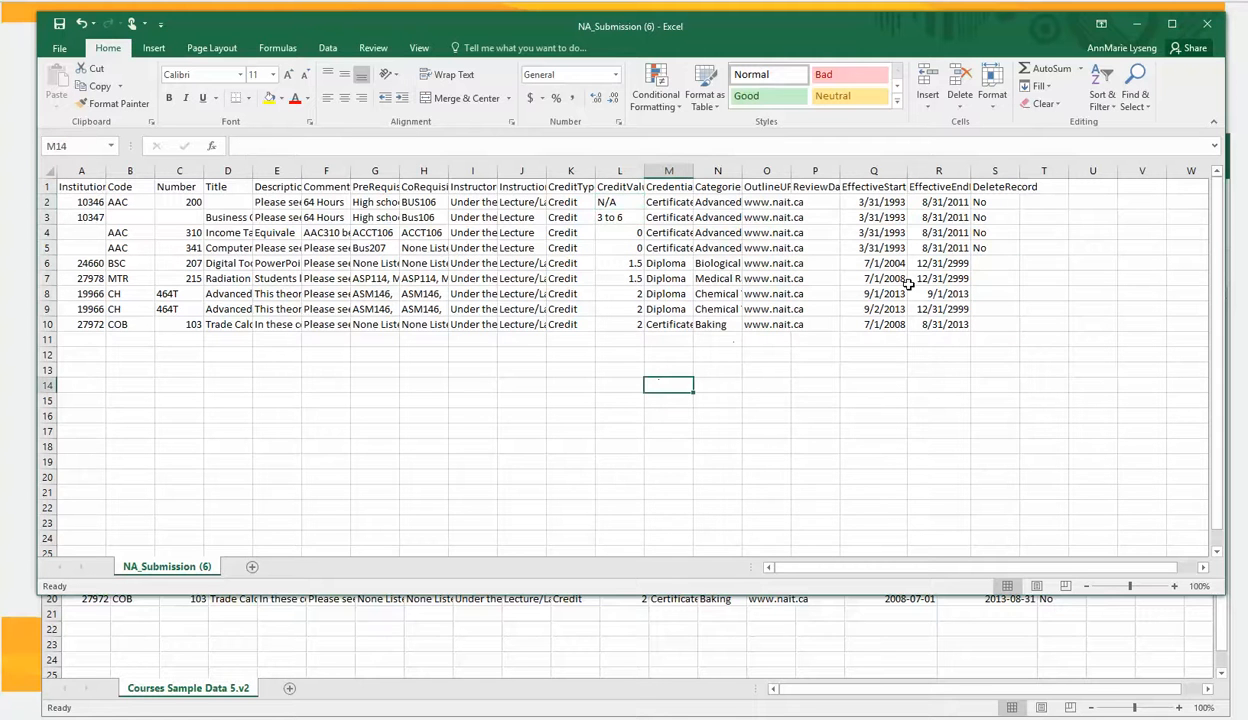
{"action": "left_click", "coordinate": [1139, 28]}
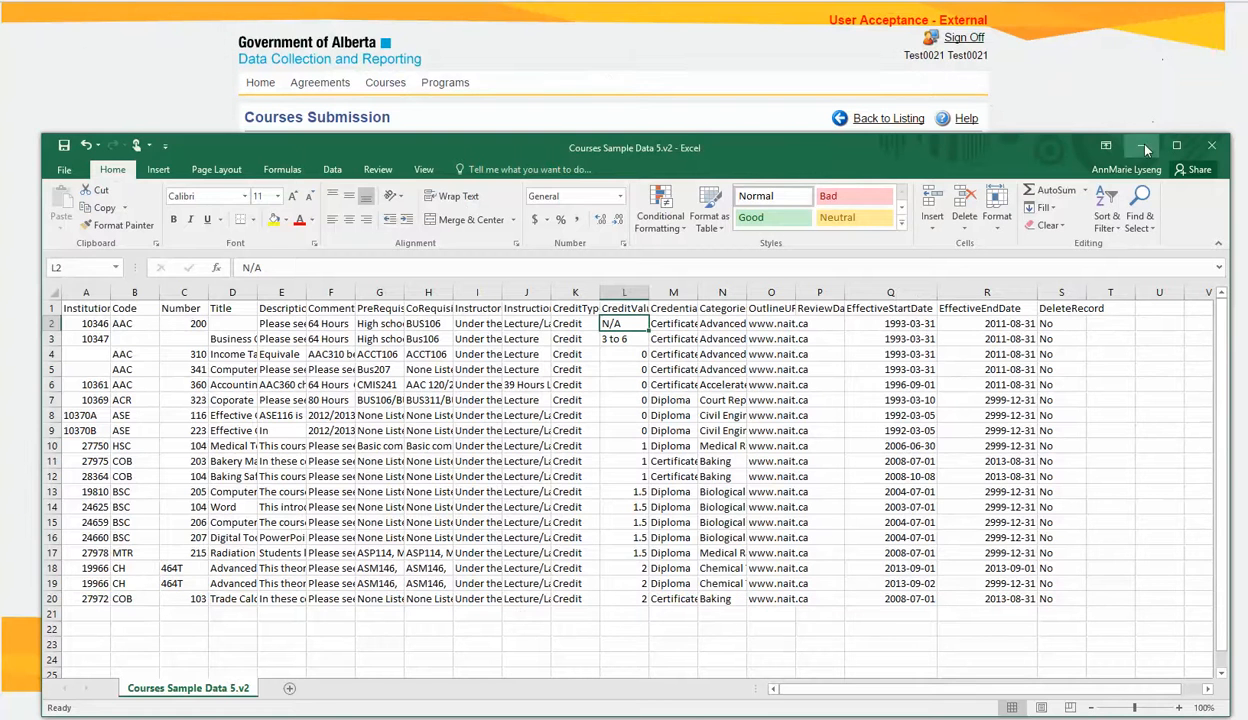
{"action": "left_click", "coordinate": [1142, 147]}
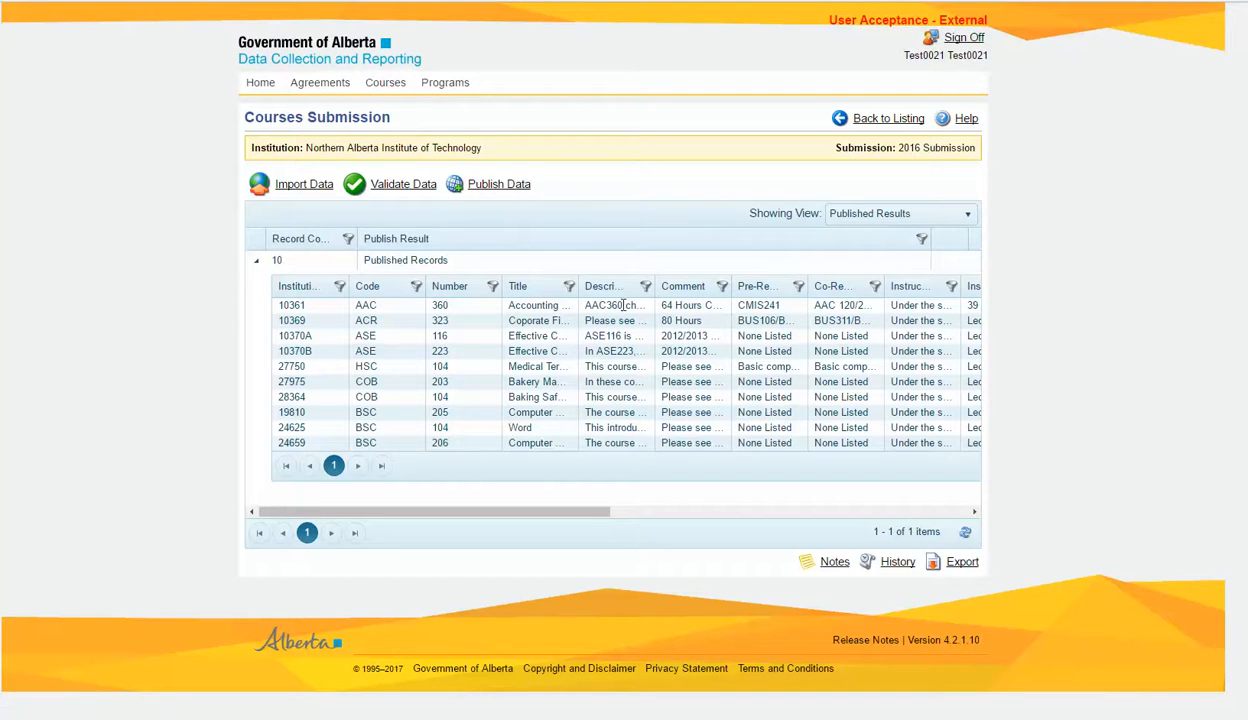
Step: Switch the submission to the Validation Errors view and review its Submission History and Submission Notes, closing each dialog
{"action": "left_click", "coordinate": [968, 216]}
{"action": "left_click", "coordinate": [884, 280]}
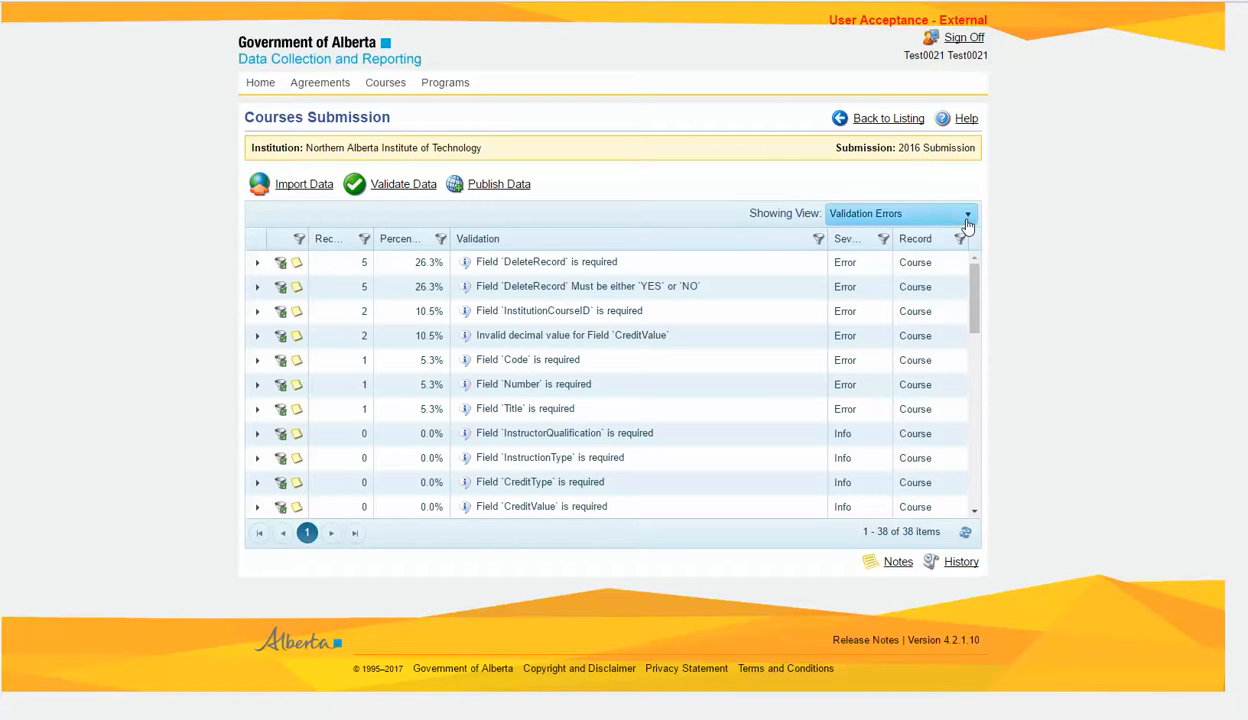
{"action": "left_click", "coordinate": [962, 564]}
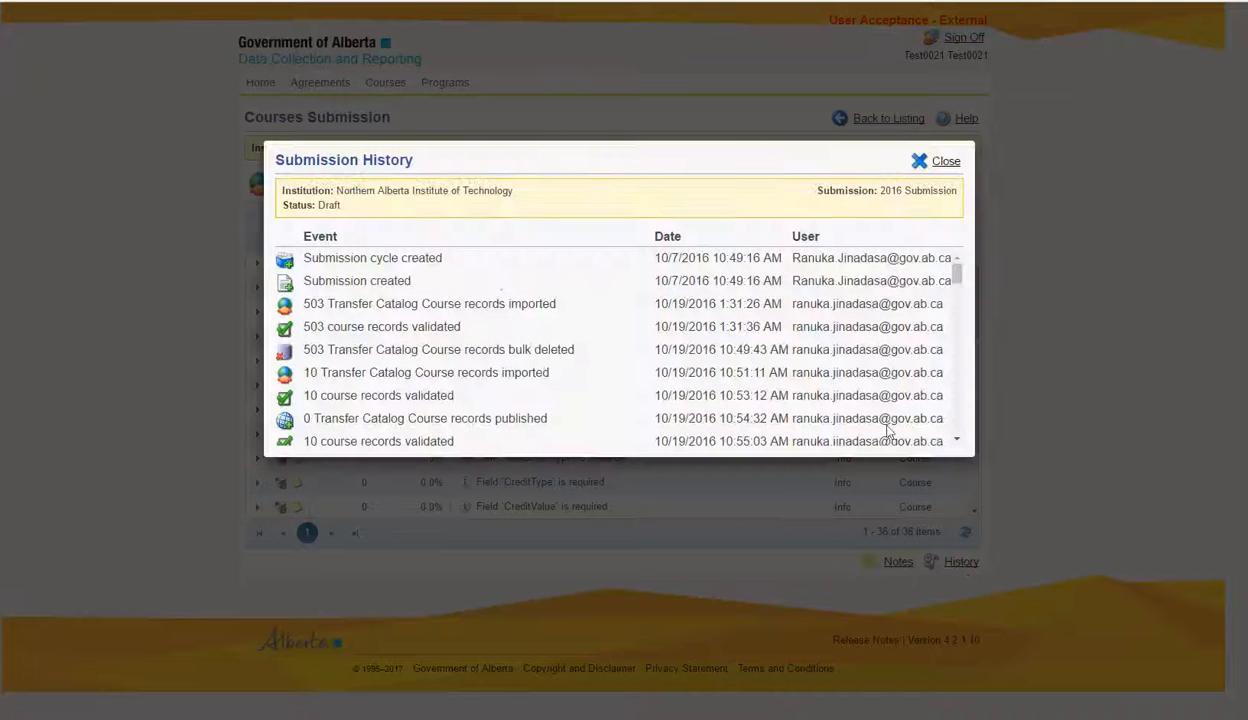
{"action": "left_click", "coordinate": [945, 163]}
{"action": "left_click", "coordinate": [874, 552]}
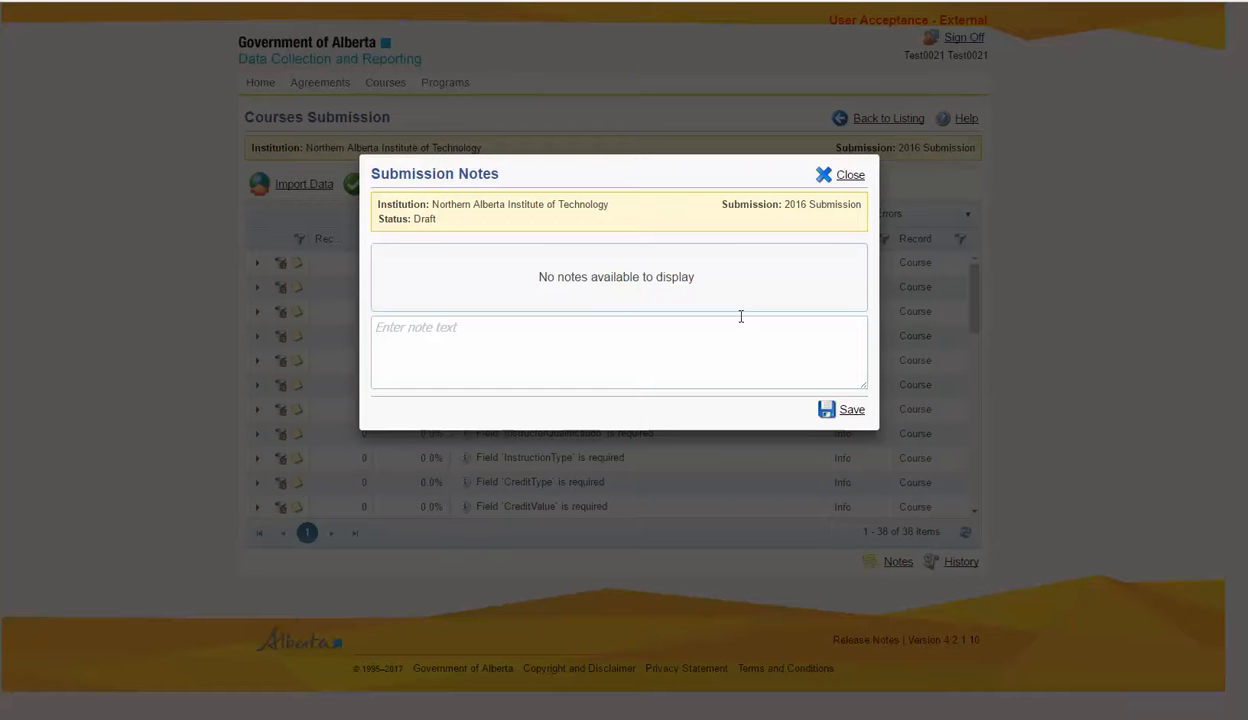
{"action": "left_click", "coordinate": [851, 176]}
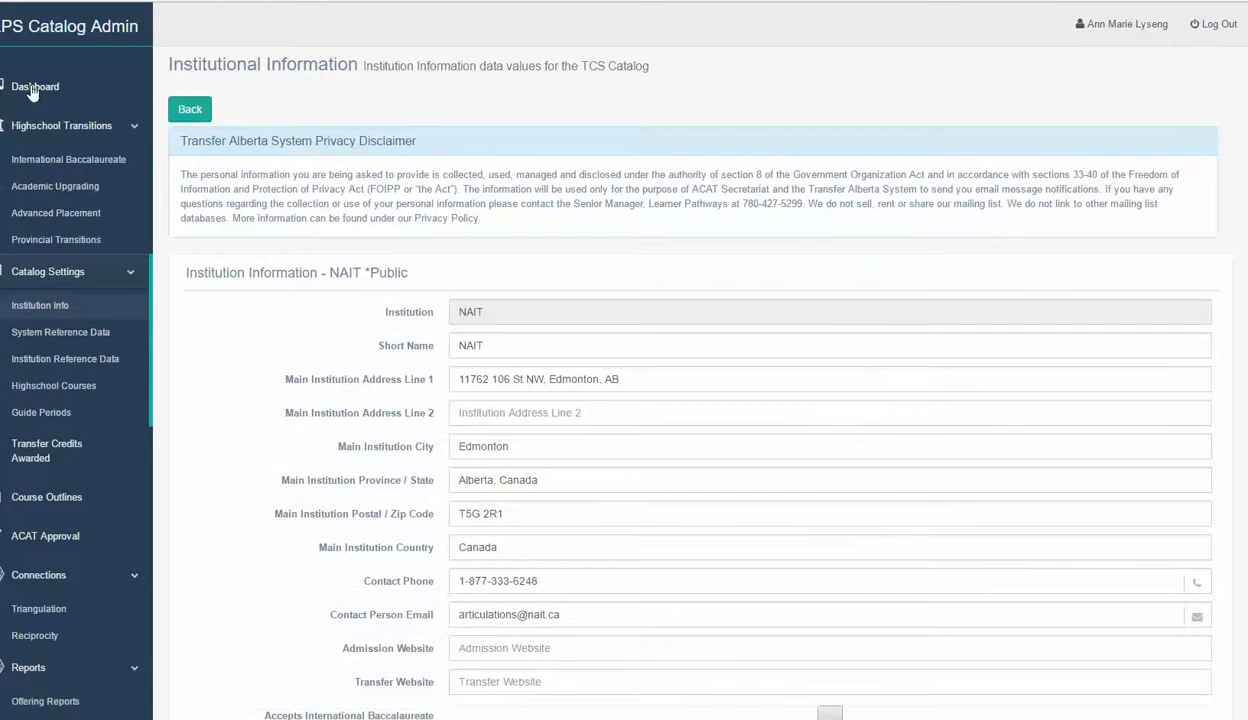
Step: Visit the Dashboard of the Catalog Admin site, and return to the 2016 Submission to show its Course Records view
{"action": "left_click", "coordinate": [32, 88]}
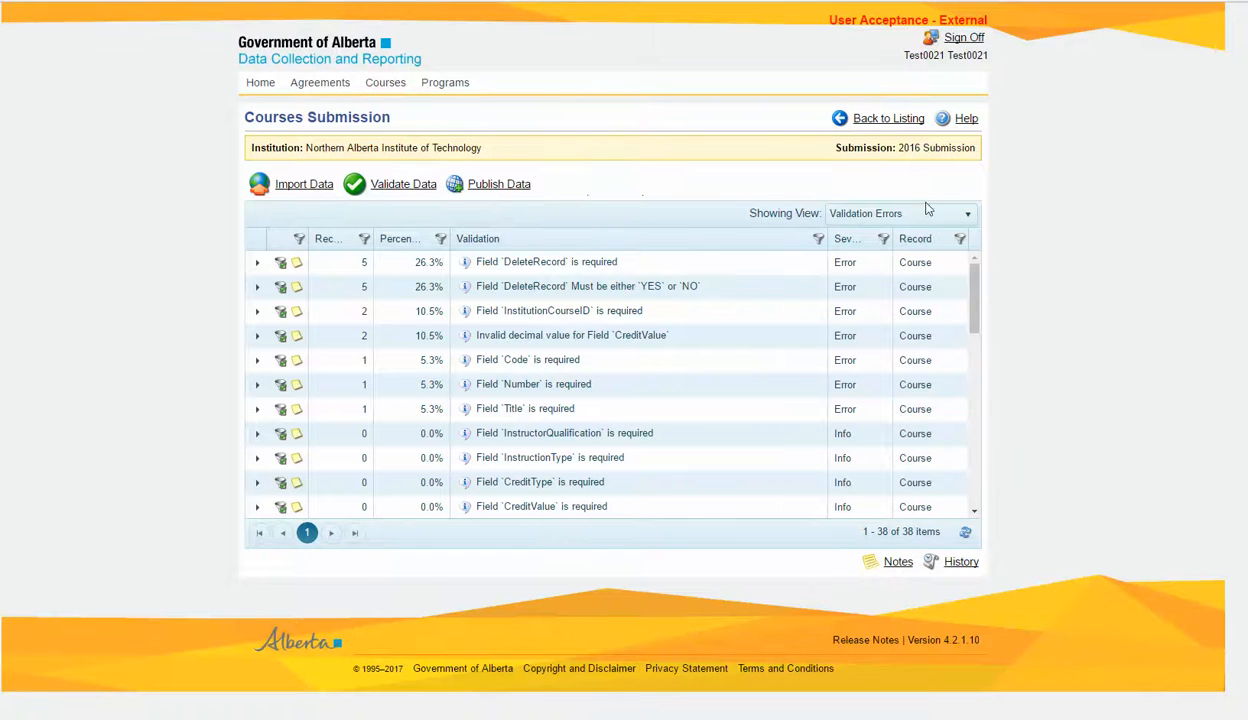
{"action": "left_click", "coordinate": [966, 215]}
{"action": "left_click", "coordinate": [900, 241]}
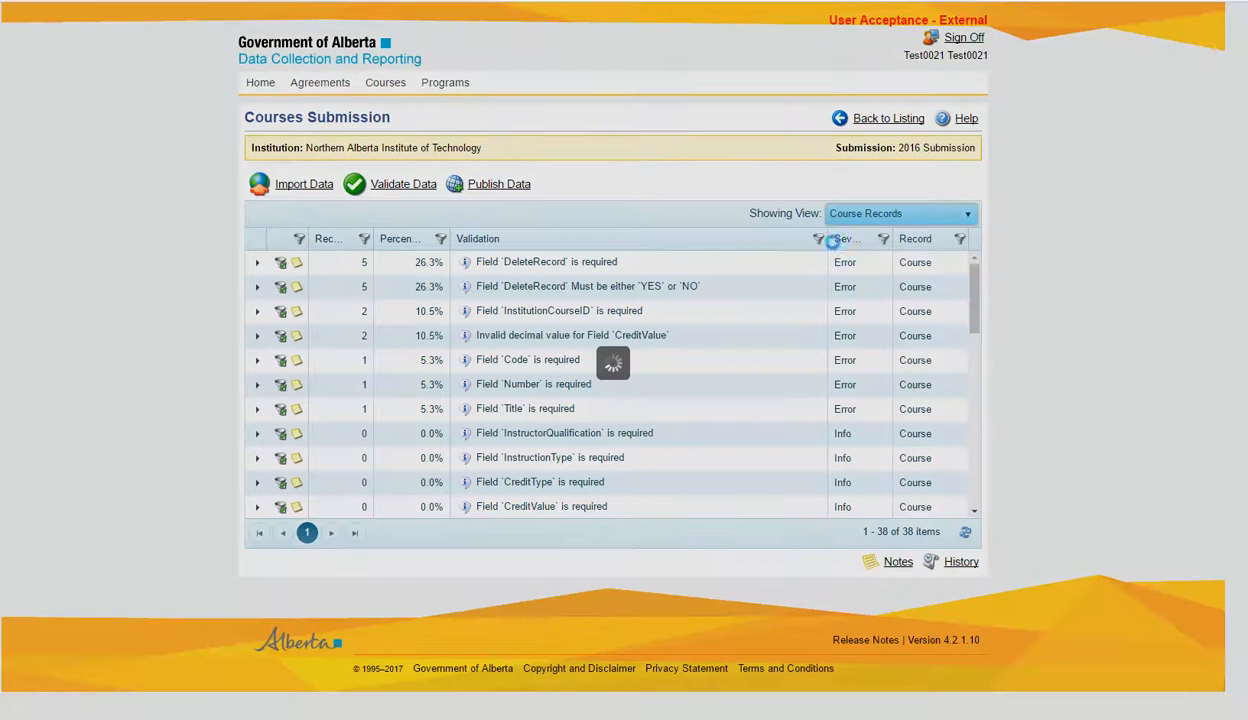